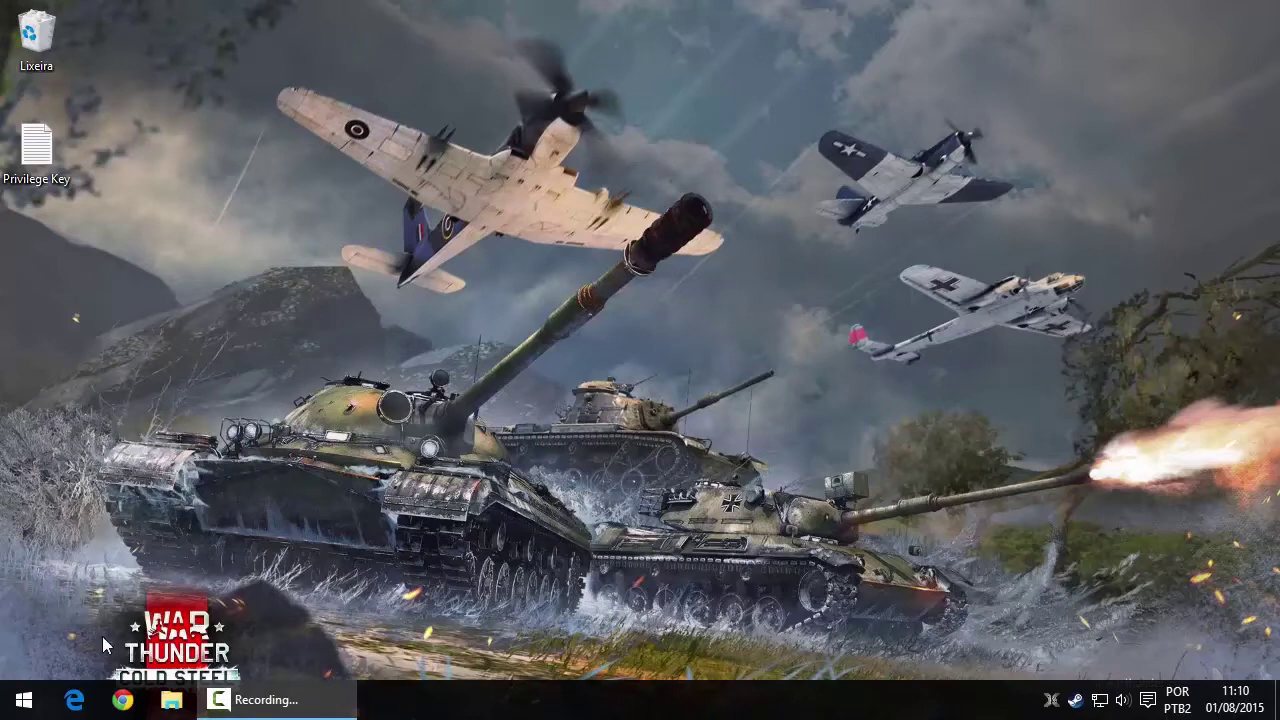
- Launch TeamSpeak 3 Client and begin its first-time setup wizard
{"action": "left_click", "coordinate": [8, 705]}
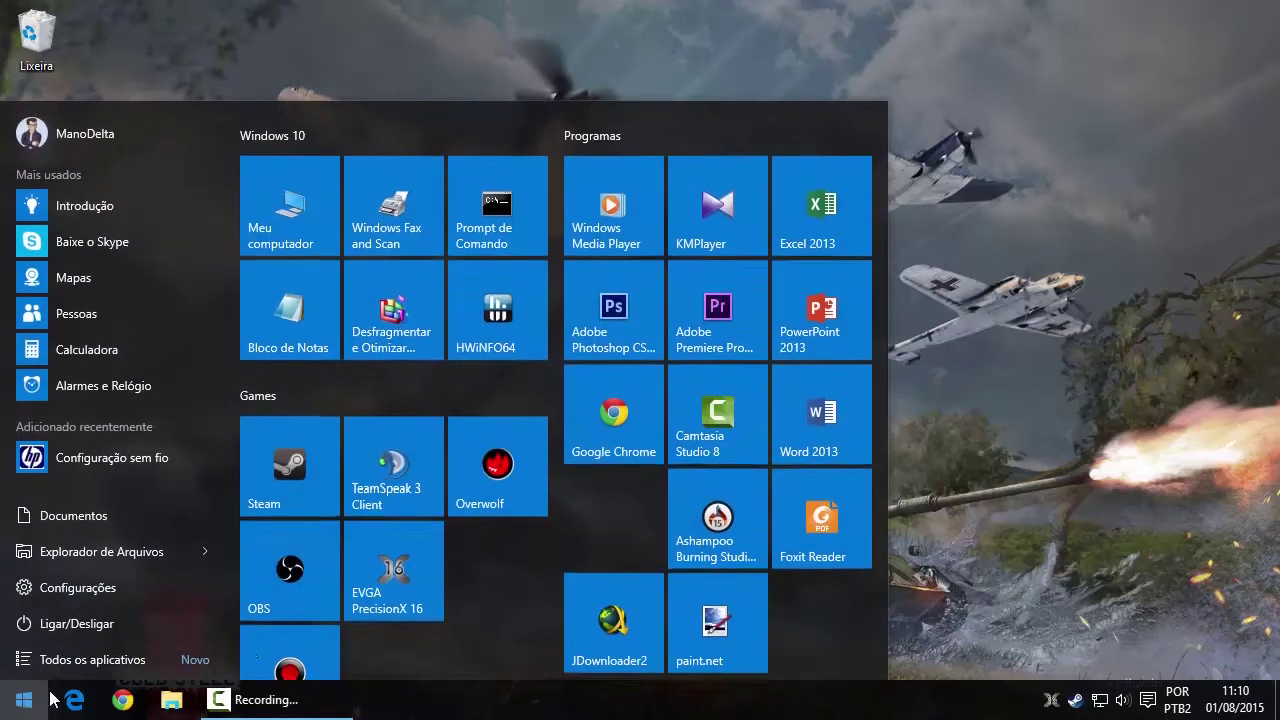
{"action": "left_click", "coordinate": [422, 460]}
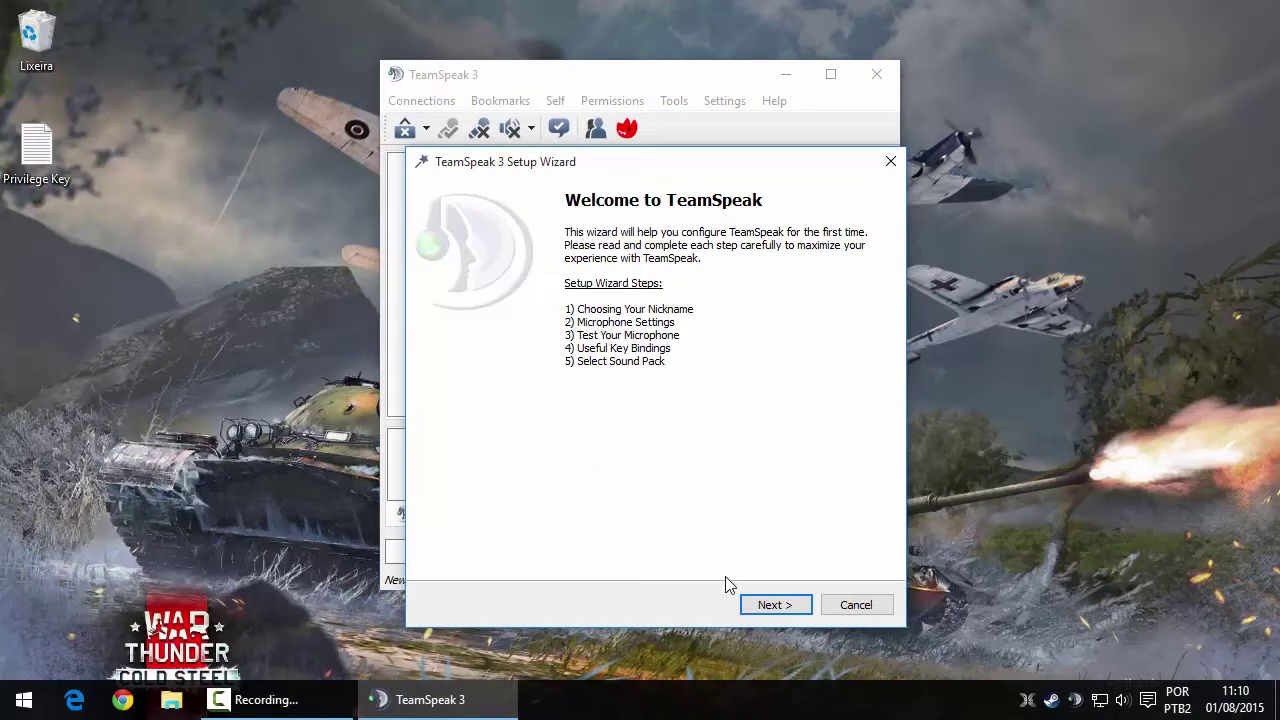
{"action": "left_click", "coordinate": [754, 605]}
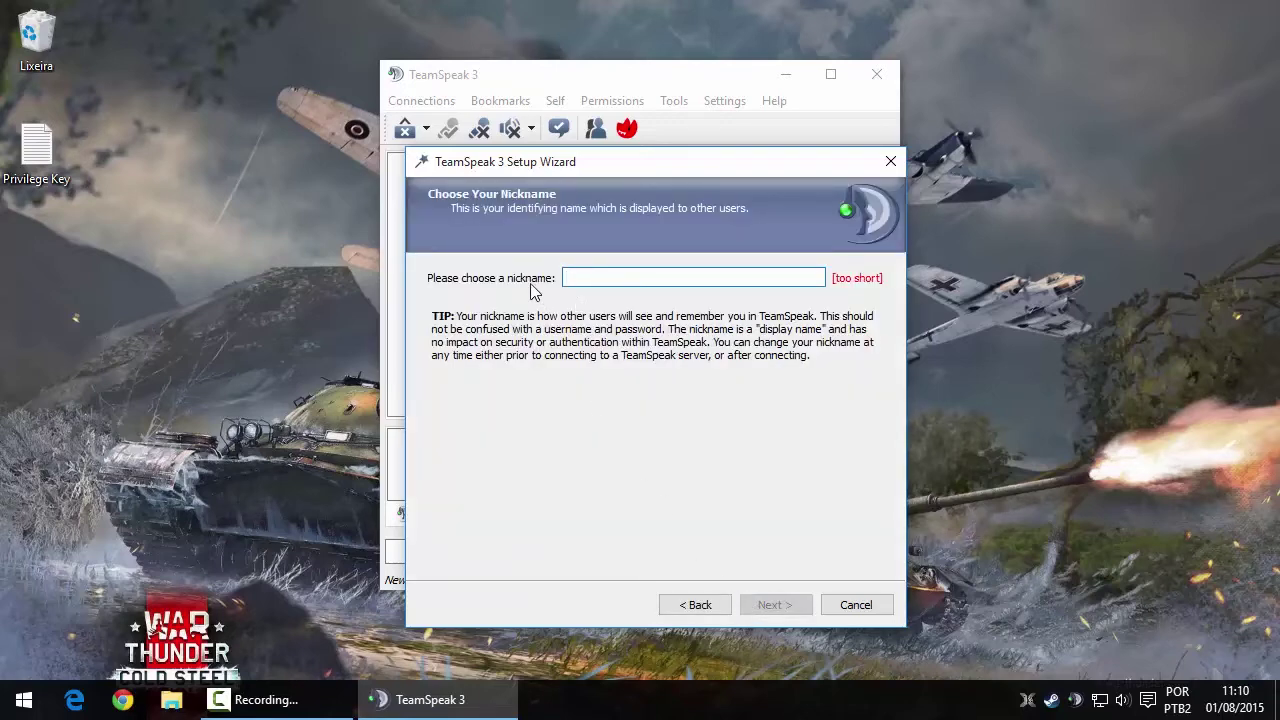
- Enter the user's nickname in the setup wizard and continue to the microphone settings
{"action": "left_click", "coordinate": [566, 284]}
{"action": "type", "text": "ManoDelta"}
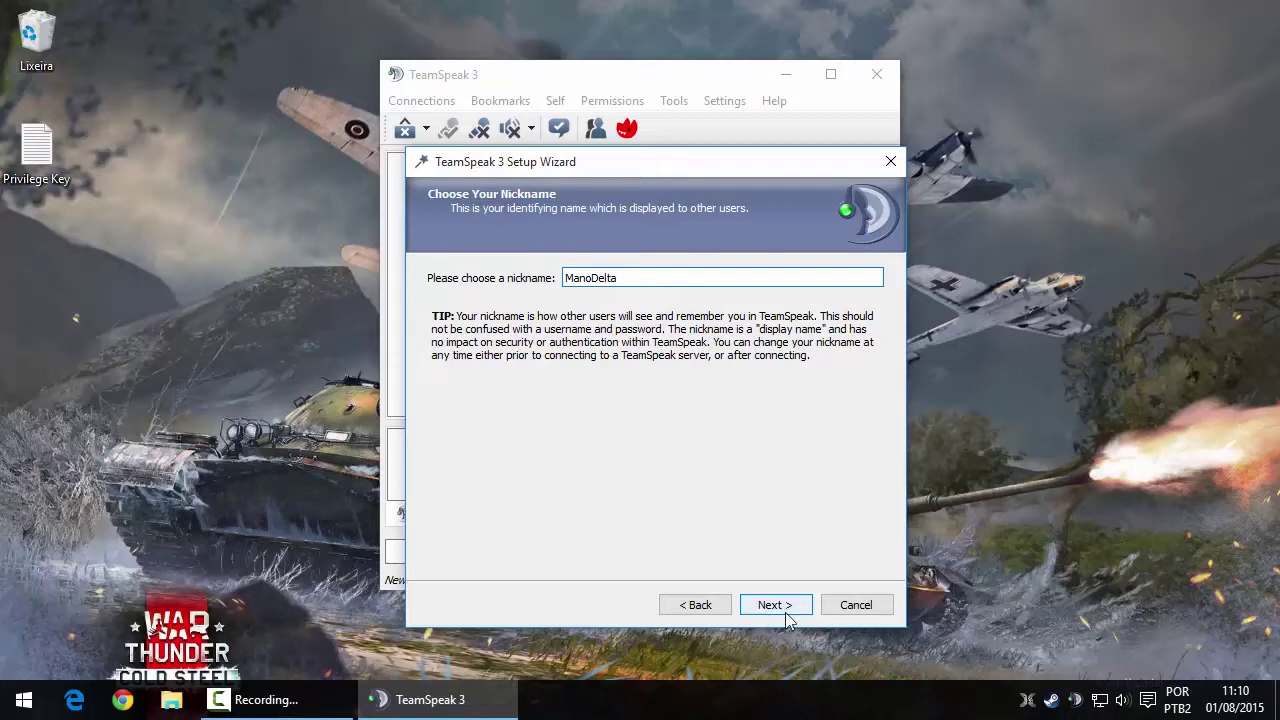
{"action": "left_click", "coordinate": [775, 605]}
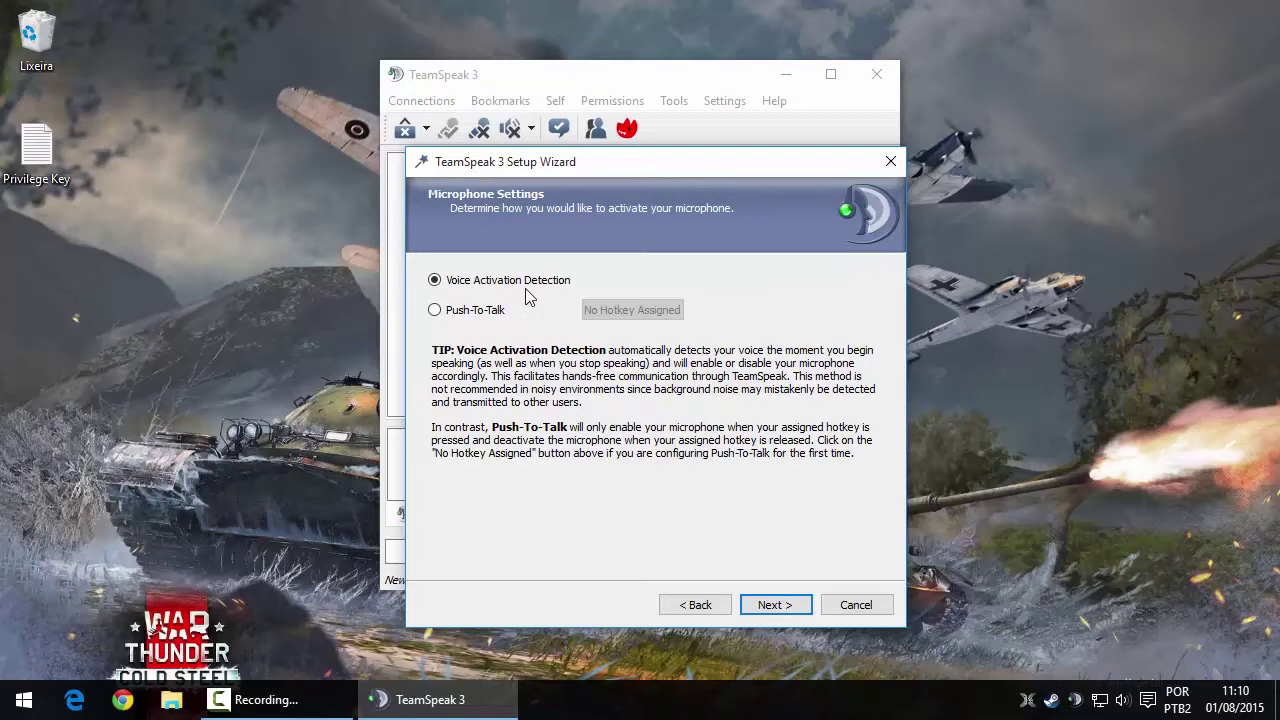
- Choose Push-To-Talk as the microphone activation method and assign F as its hotkey
{"action": "left_click", "coordinate": [450, 316]}
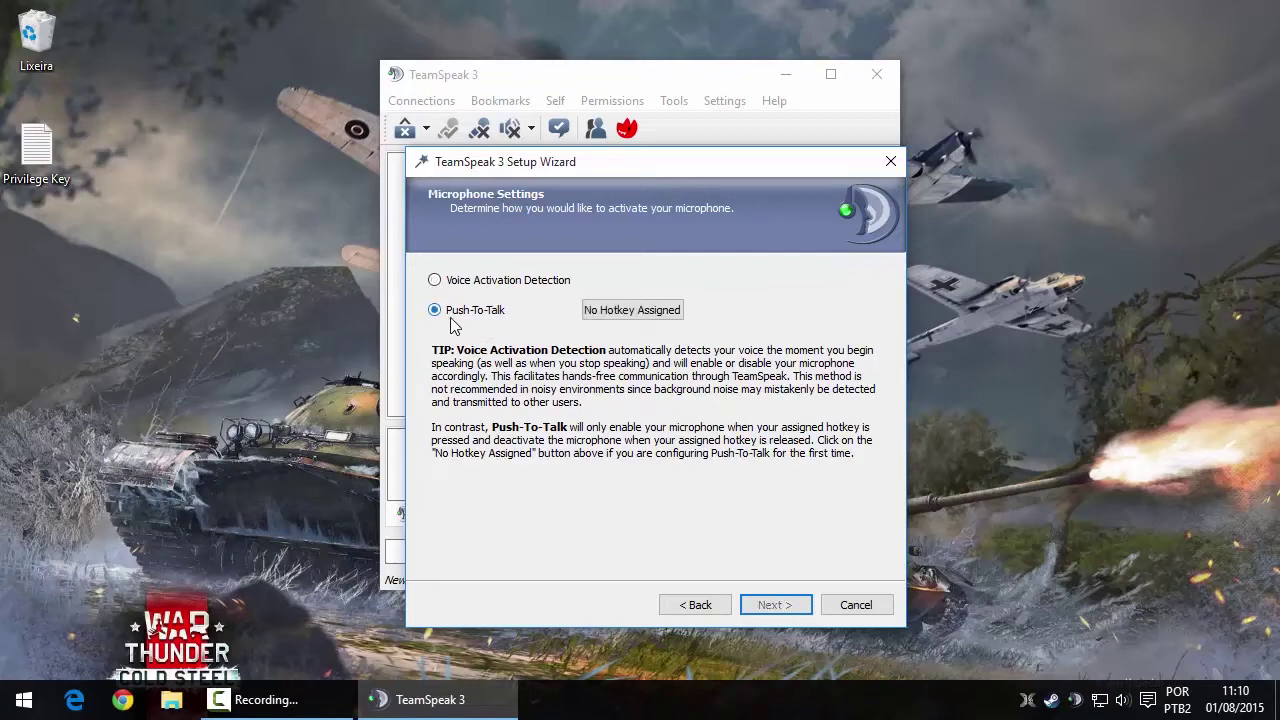
{"action": "left_click", "coordinate": [627, 312]}
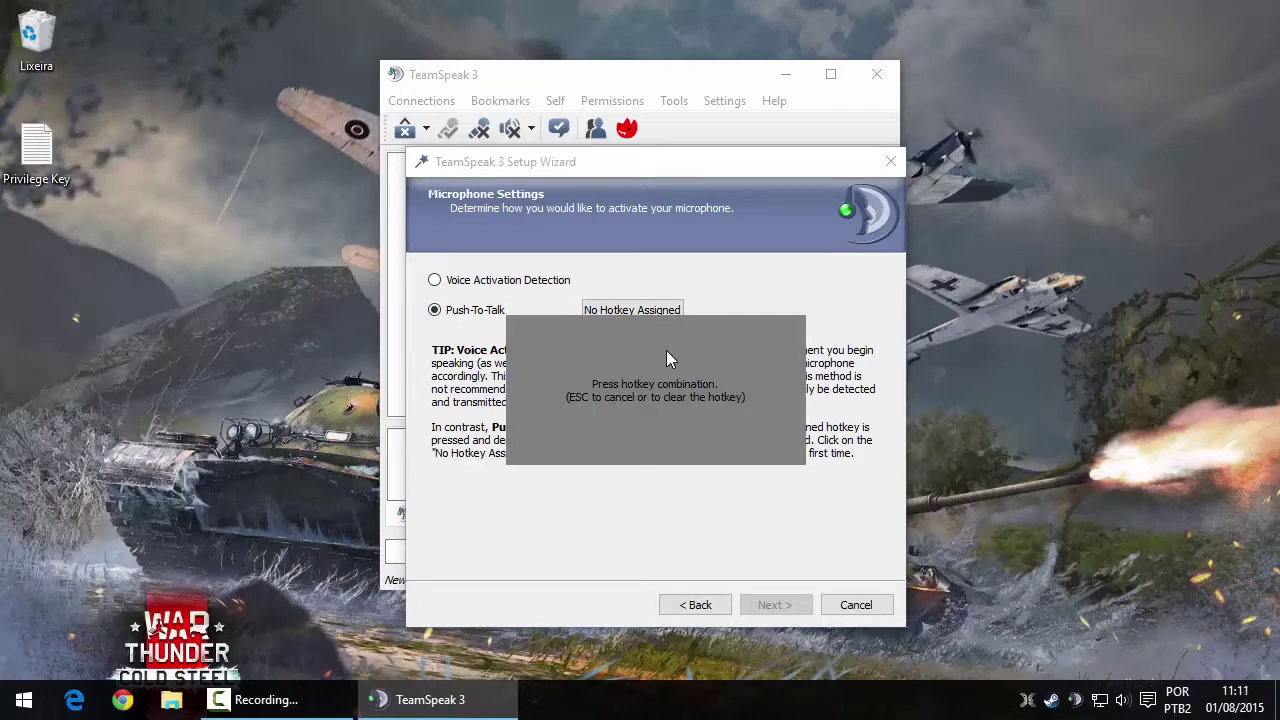
{"action": "key", "text": "f"}
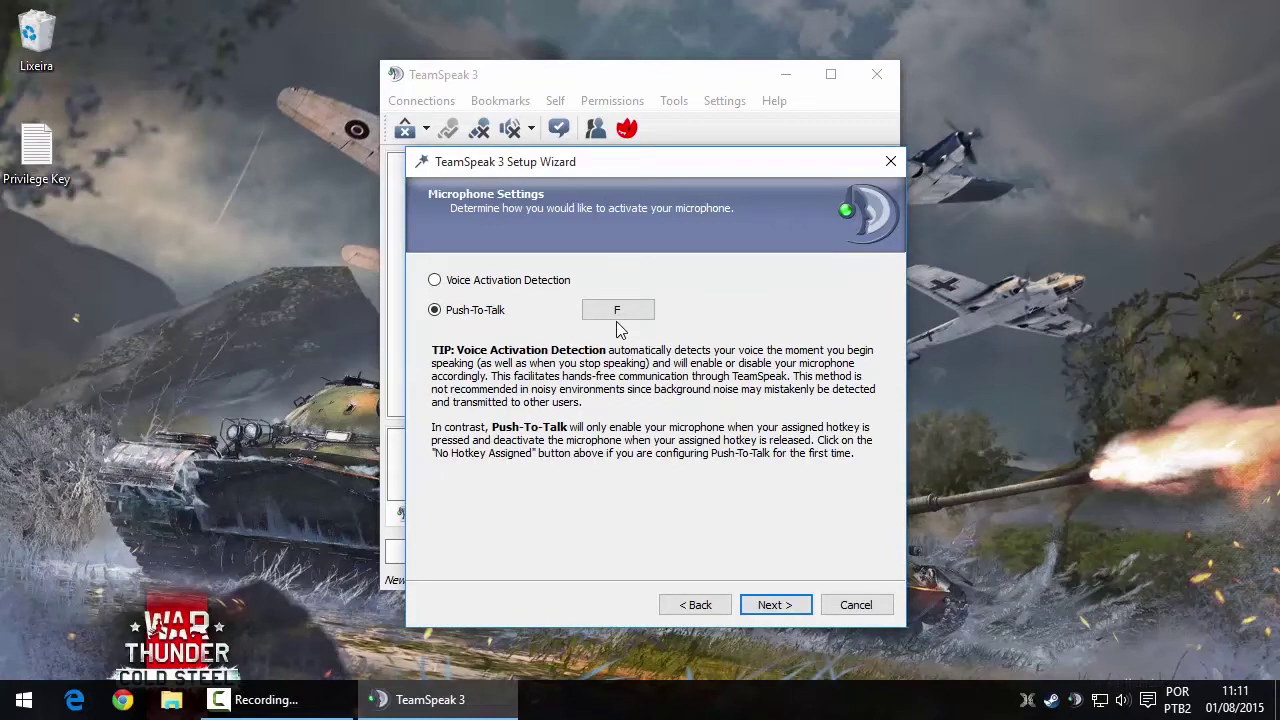
- Choose Voice Activation Detection for the microphone and adjust its sensitivity threshold, ending at about 0
{"action": "left_click", "coordinate": [525, 284]}
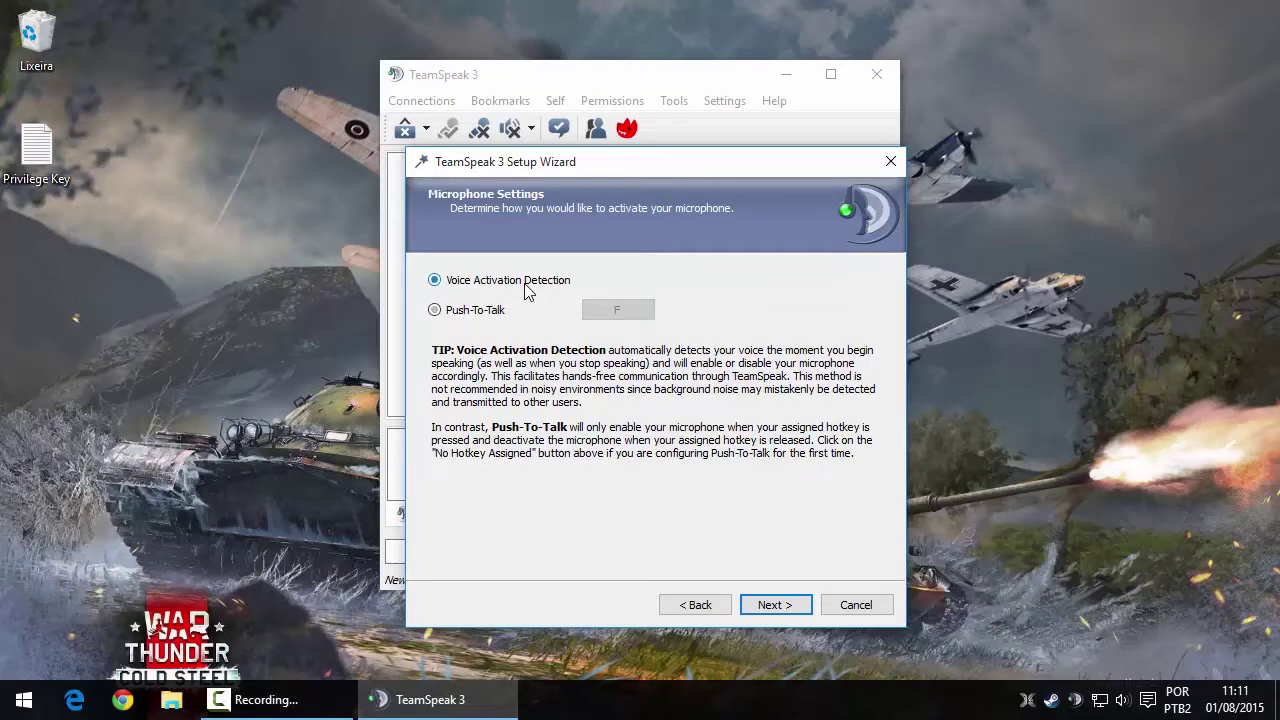
{"action": "left_click", "coordinate": [771, 604]}
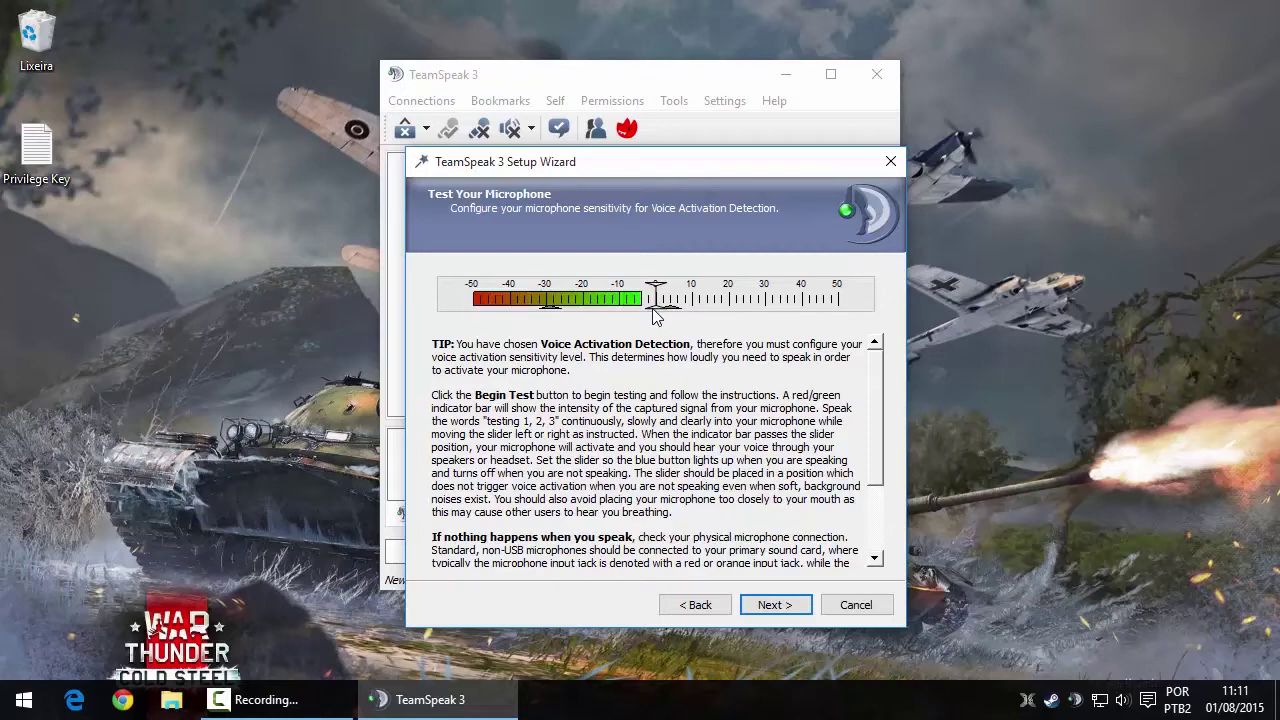
{"action": "left_click_drag", "start_coordinate": [653, 310], "coordinate": [626, 310]}
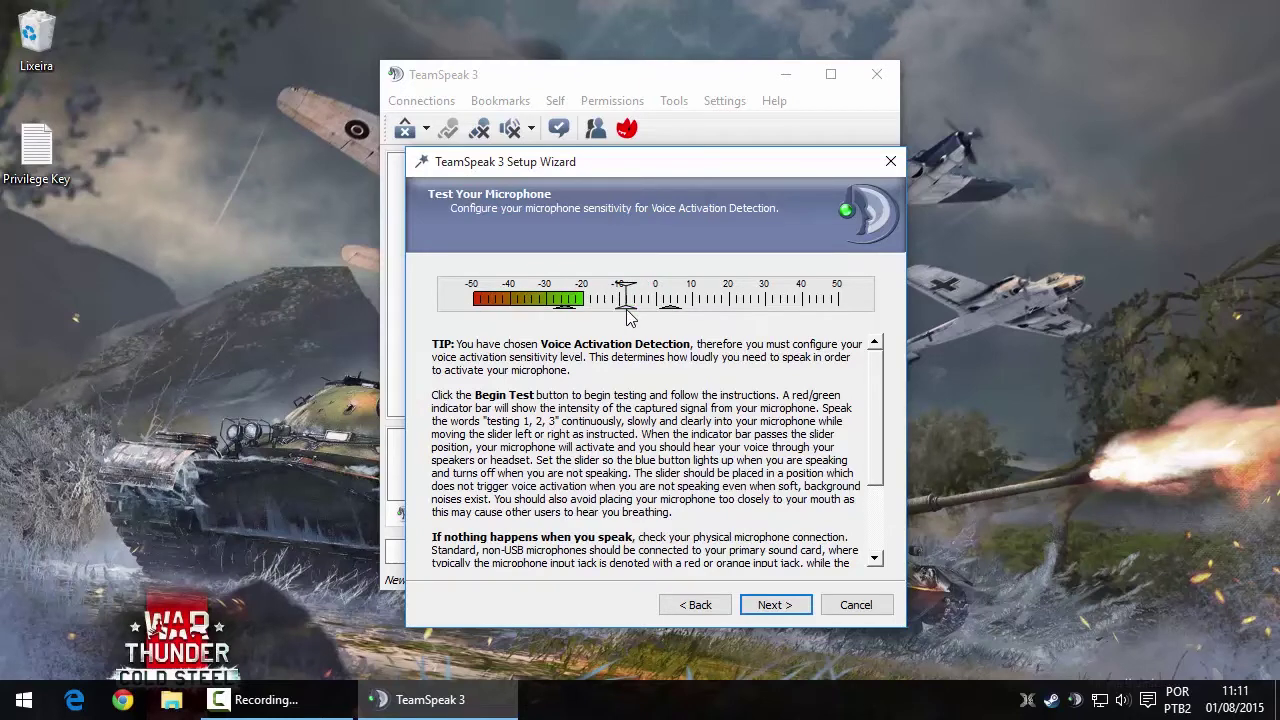
{"action": "left_click_drag", "start_coordinate": [628, 316], "coordinate": [686, 316]}
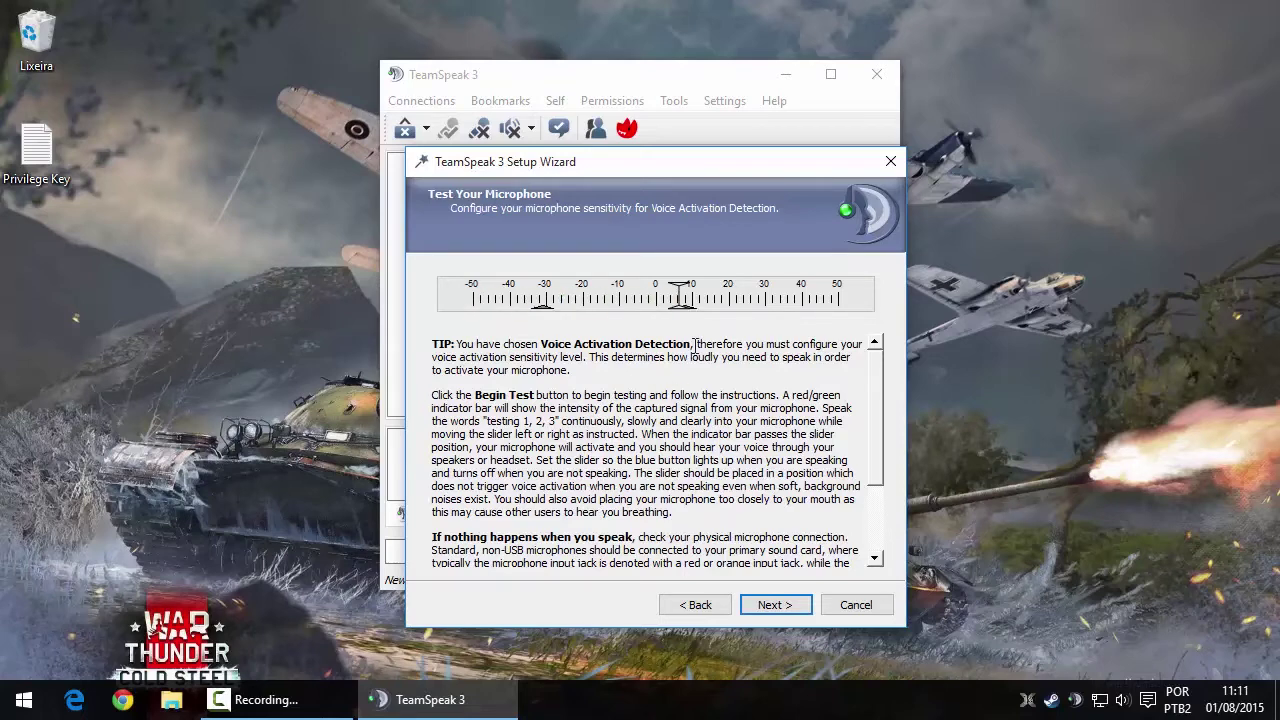
{"action": "left_click_drag", "start_coordinate": [681, 310], "coordinate": [657, 312]}
{"action": "left_click", "coordinate": [773, 605]}
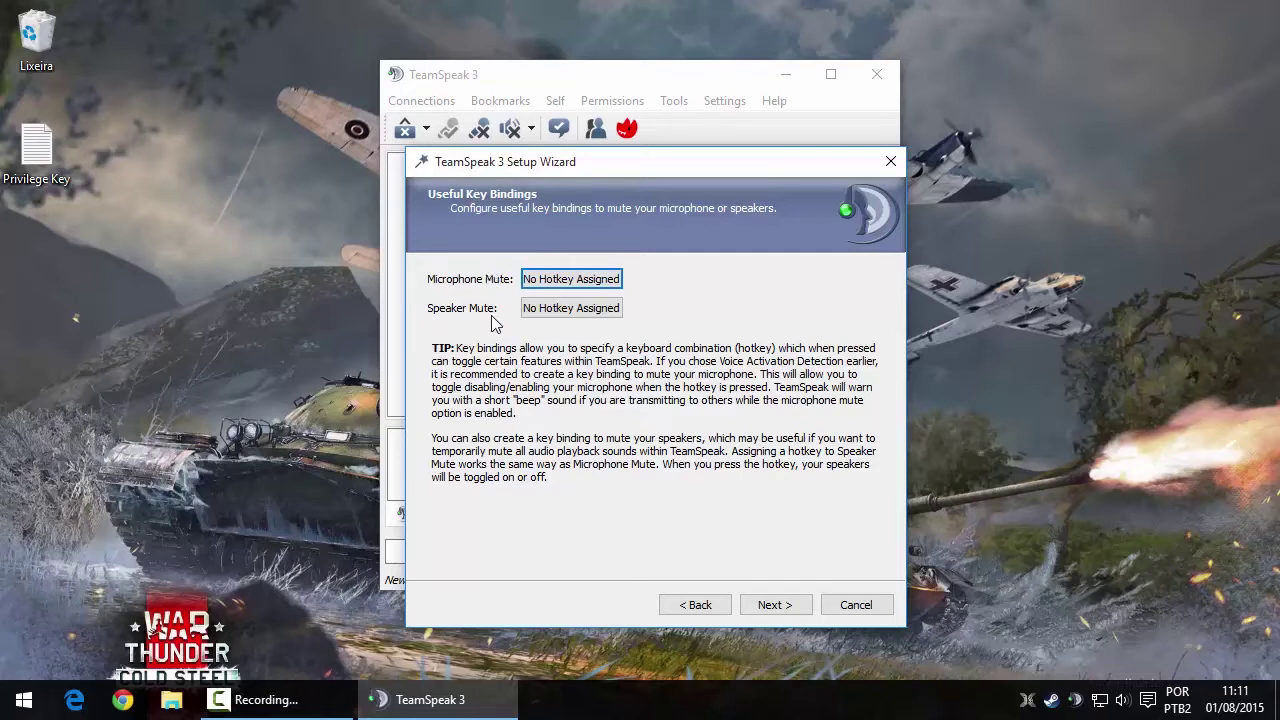
- Assign the numeric keypad Delete key as the Microphone Mute hotkey, leaving Speaker Mute unassigned, and continue to the sound packs
{"action": "left_click", "coordinate": [572, 283]}
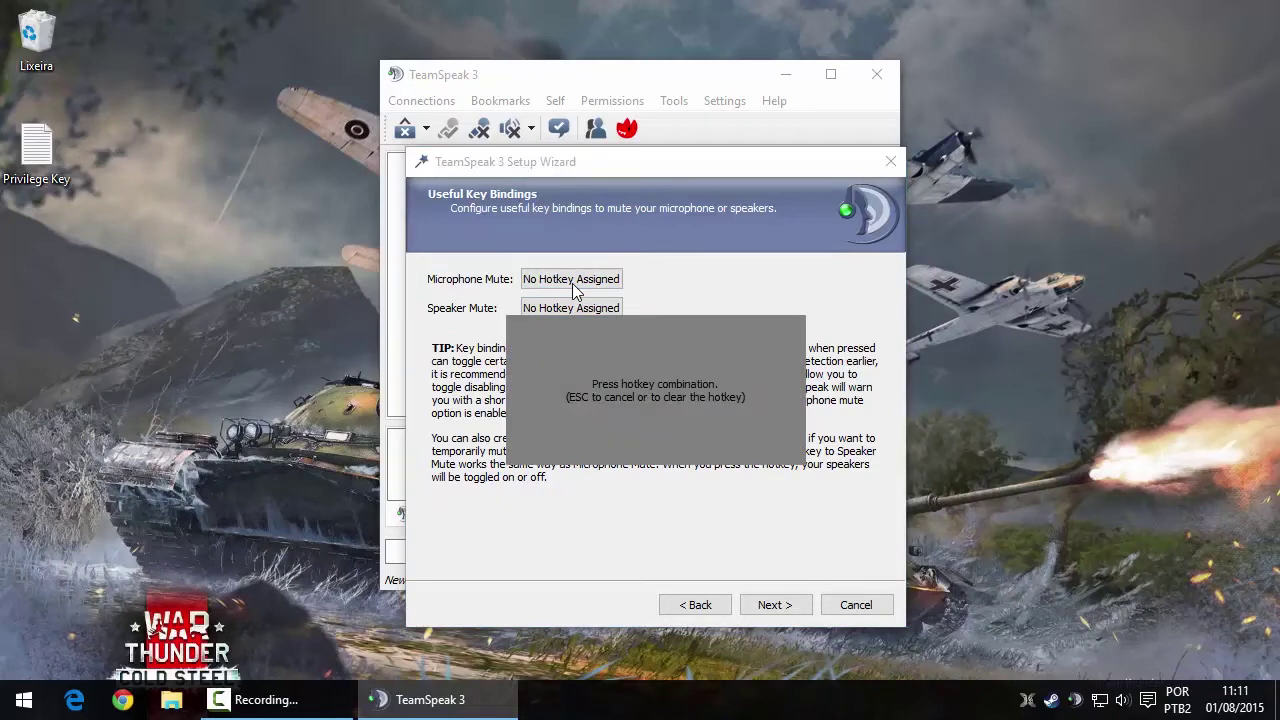
{"action": "key", "text": "KP_Delete"}
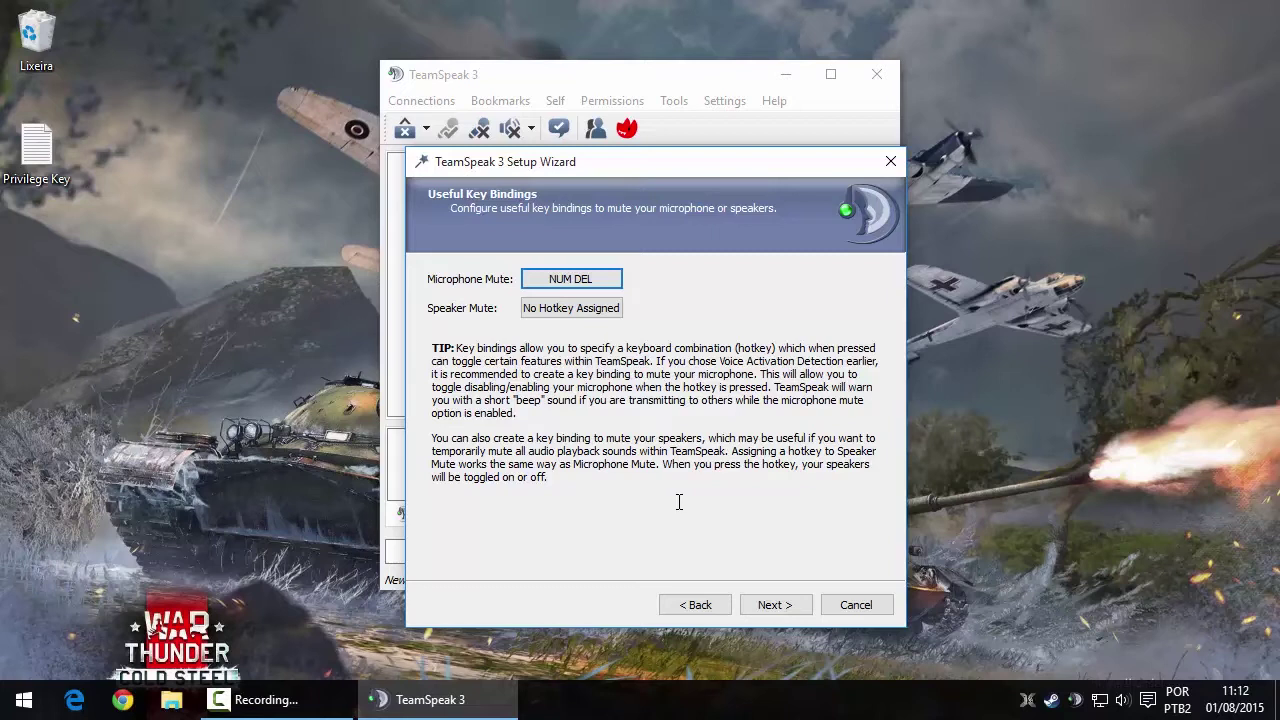
{"action": "left_click", "coordinate": [765, 603]}
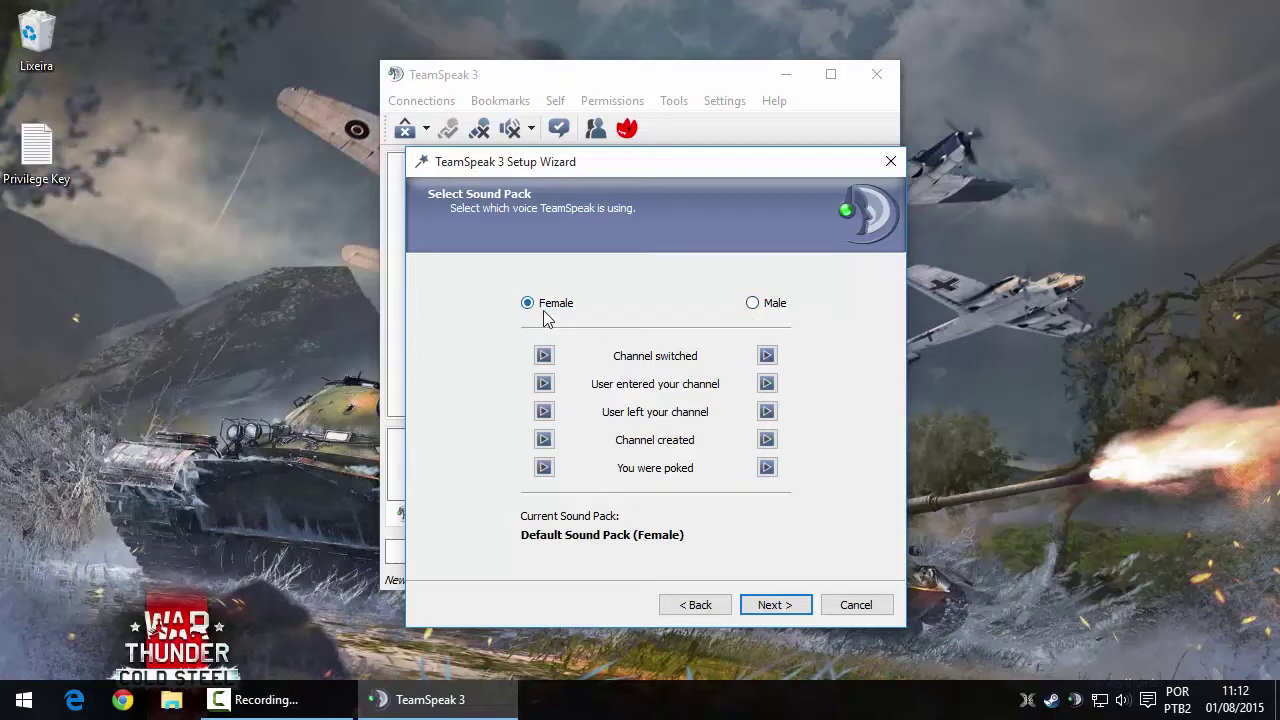
- Preview the "Channel switched" sound in the Female and Male voices, and select the Female sound pack
{"action": "left_click", "coordinate": [545, 361]}
{"action": "left_click", "coordinate": [758, 306]}
{"action": "left_click", "coordinate": [767, 356]}
{"action": "left_click", "coordinate": [558, 309]}
{"action": "left_click", "coordinate": [762, 605]}
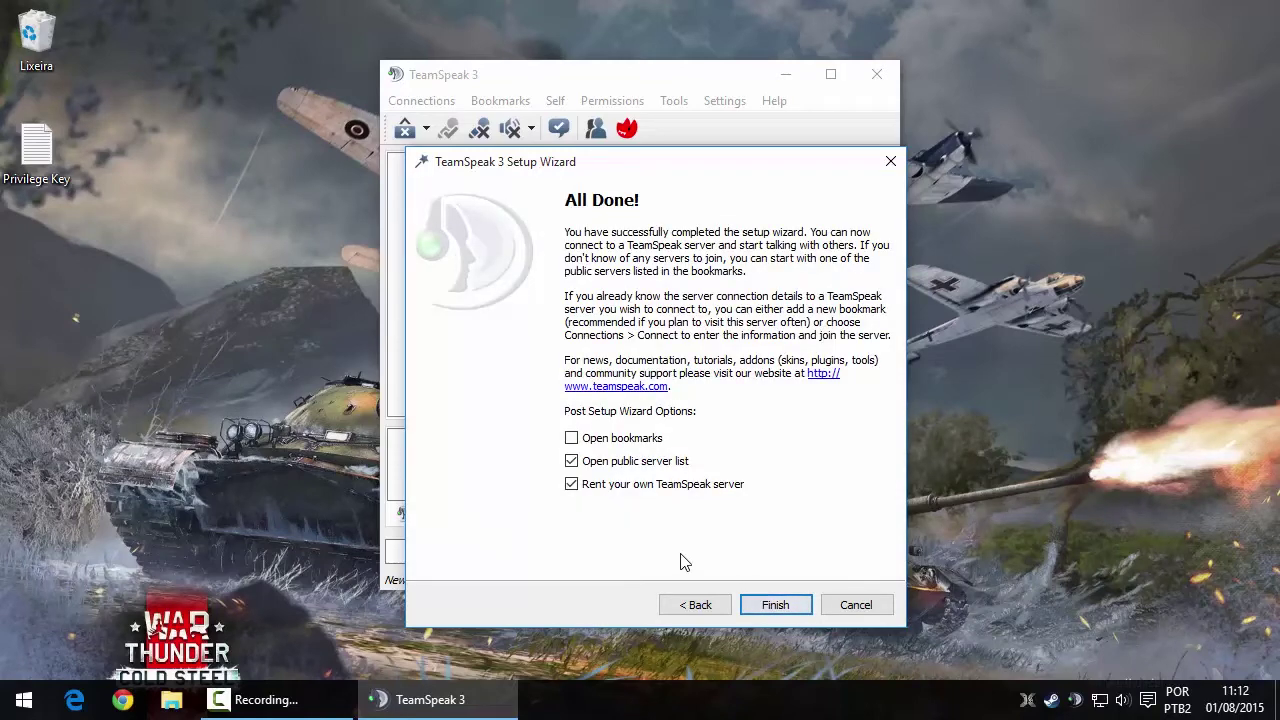
- Disable opening the public server list and renting a TeamSpeak server, and finish the setup wizard
{"action": "left_click", "coordinate": [629, 466]}
{"action": "left_click", "coordinate": [624, 486]}
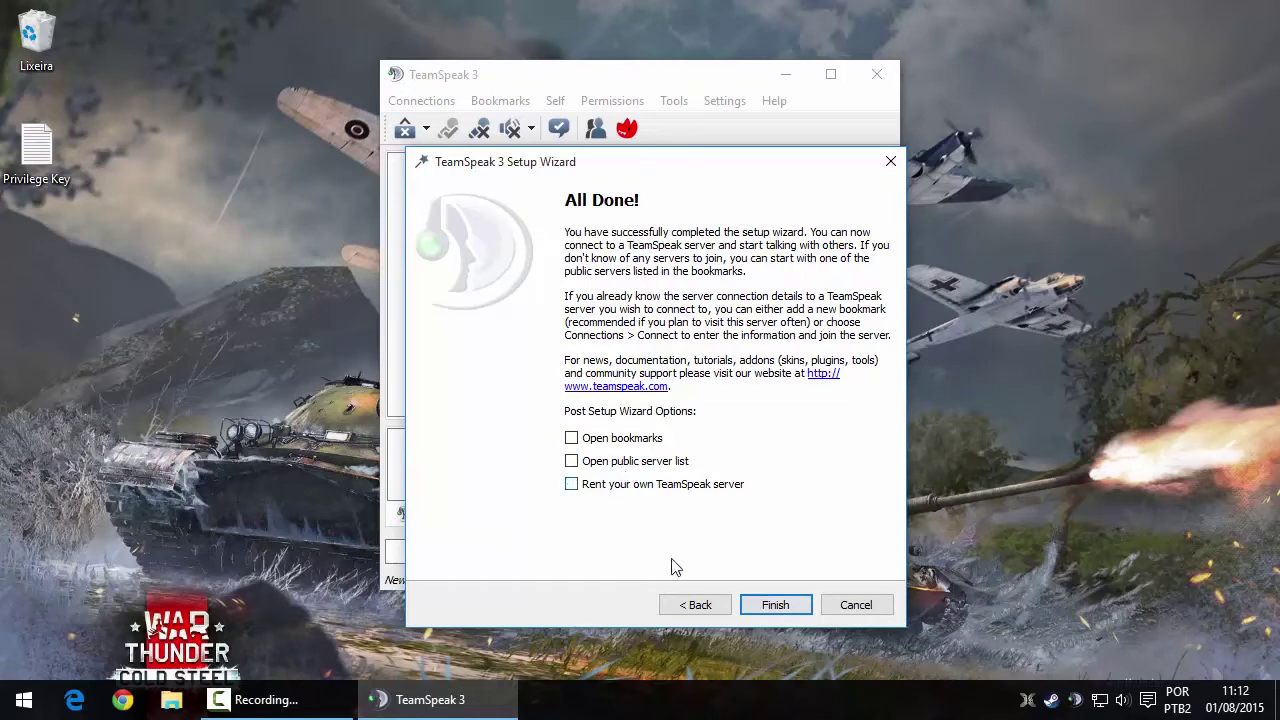
{"action": "left_click", "coordinate": [786, 607]}
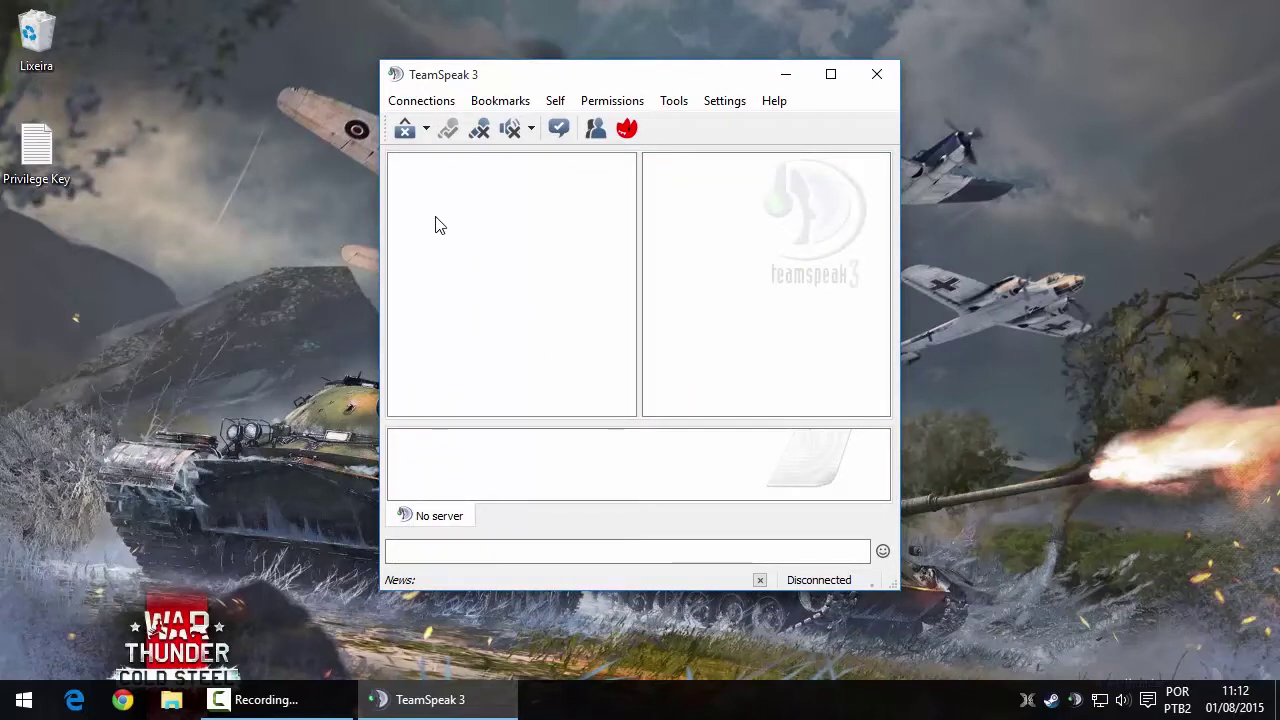
- Start a new server connection and replace the server address with rotaesports.selvahost.com.br
{"action": "left_click", "coordinate": [437, 108]}
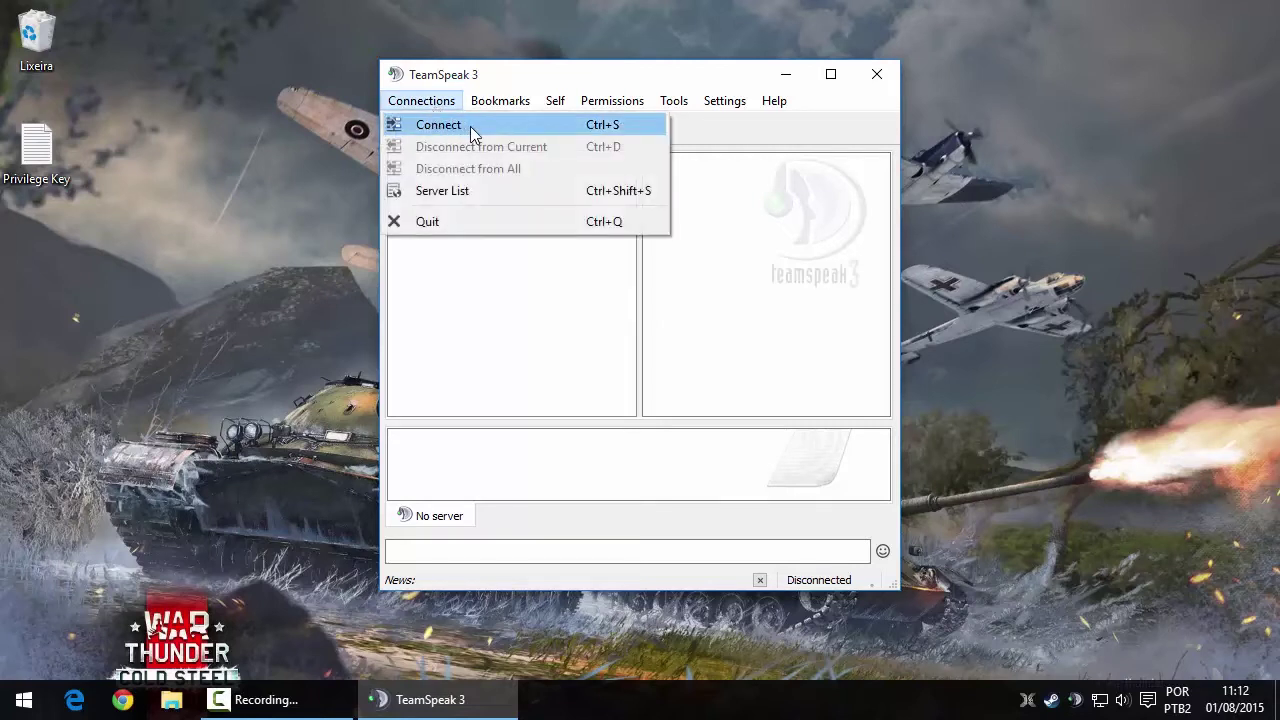
{"action": "left_click", "coordinate": [470, 126]}
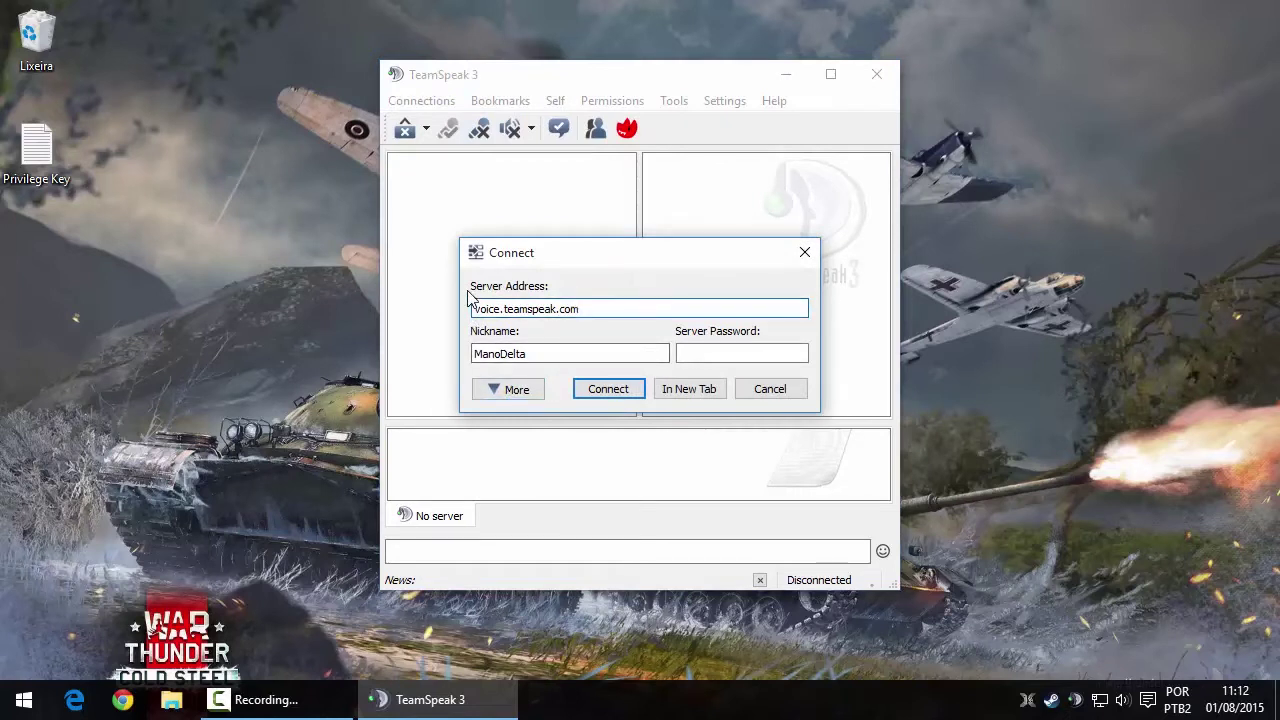
{"action": "left_click_drag", "start_coordinate": [586, 309], "coordinate": [471, 310]}
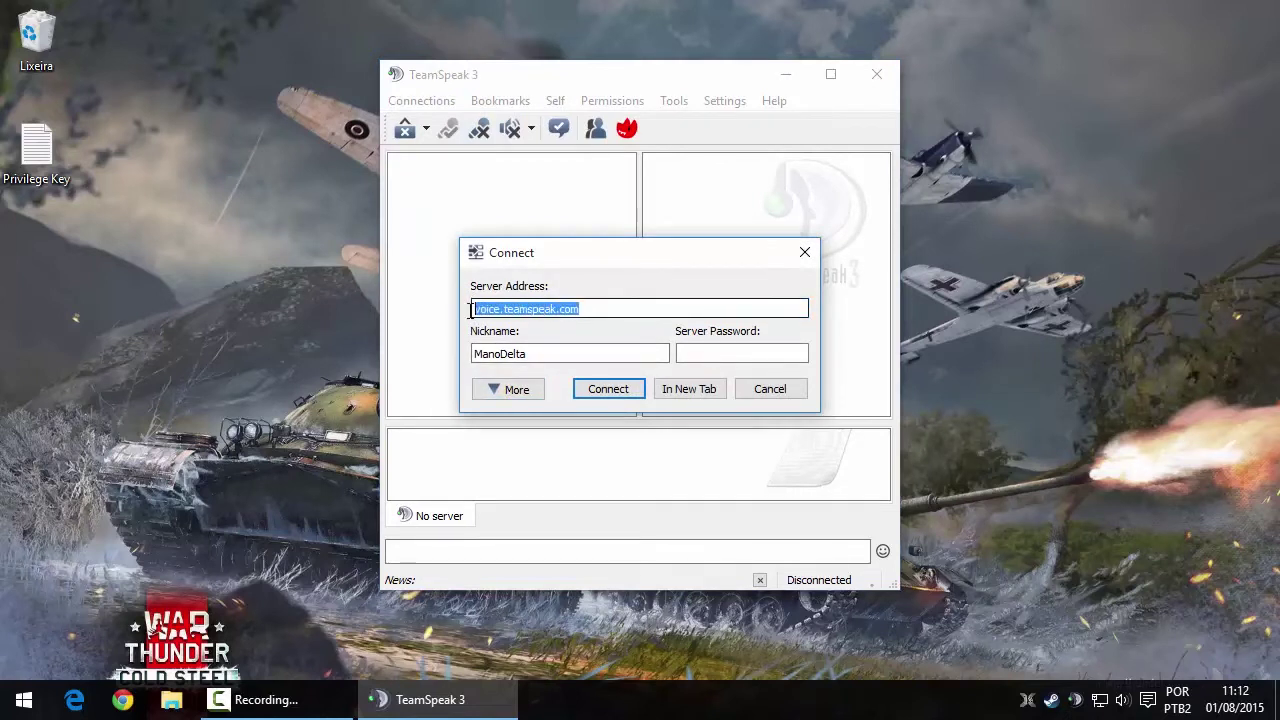
{"action": "key", "text": "BackSpace"}
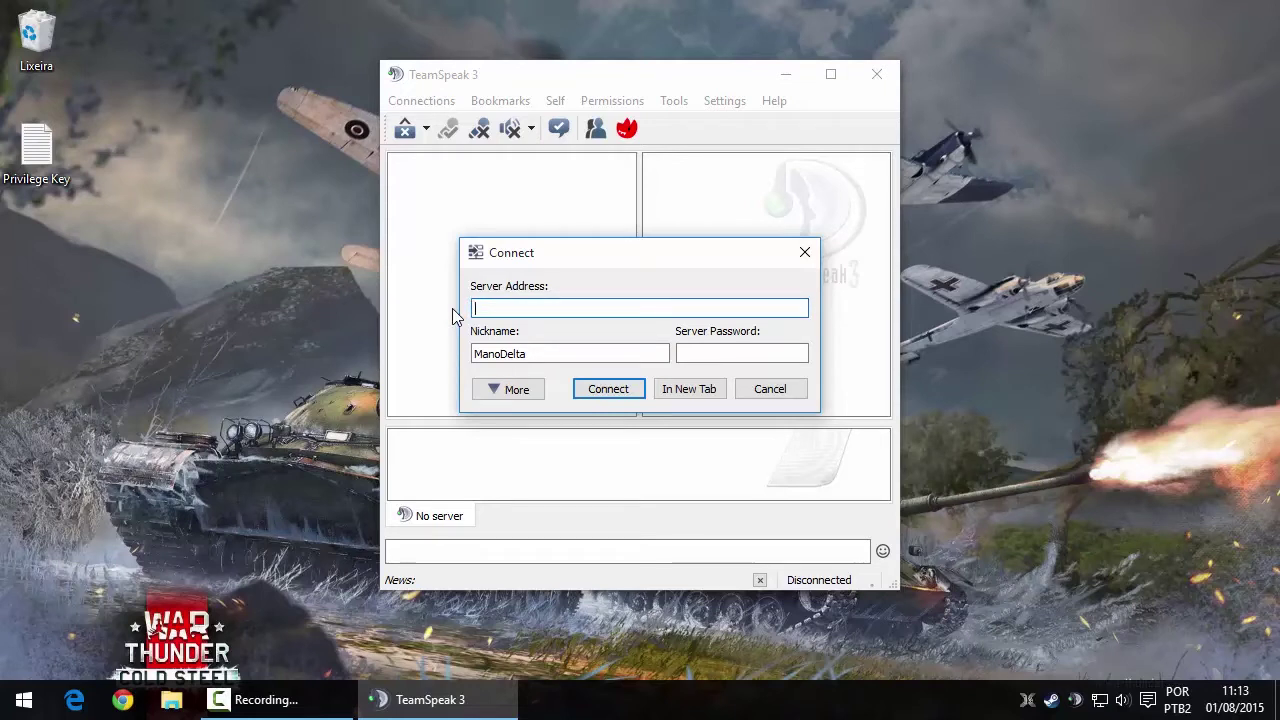
{"action": "type", "text": "rotaesports.selvahost.com.br"}
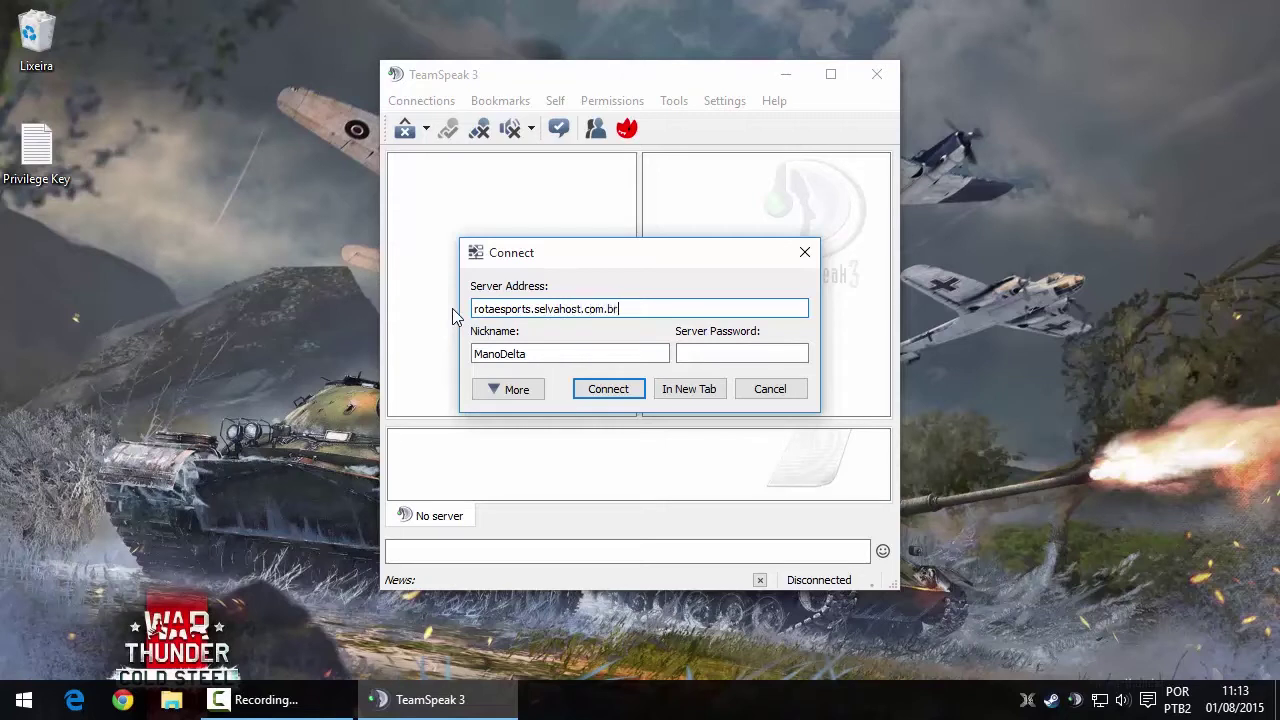
- Examine the server password field and the additional connection options for the new connection
{"action": "left_click", "coordinate": [706, 354]}
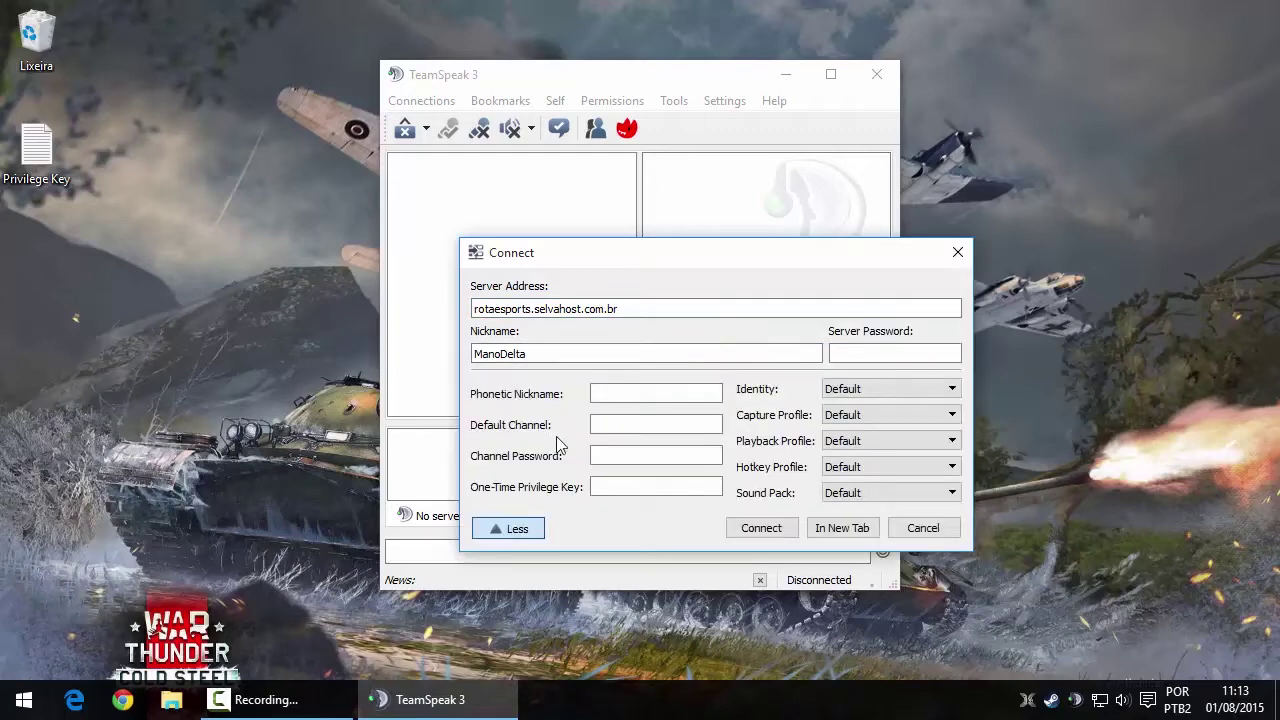
{"action": "left_click_drag", "start_coordinate": [685, 259], "coordinate": [618, 244]}
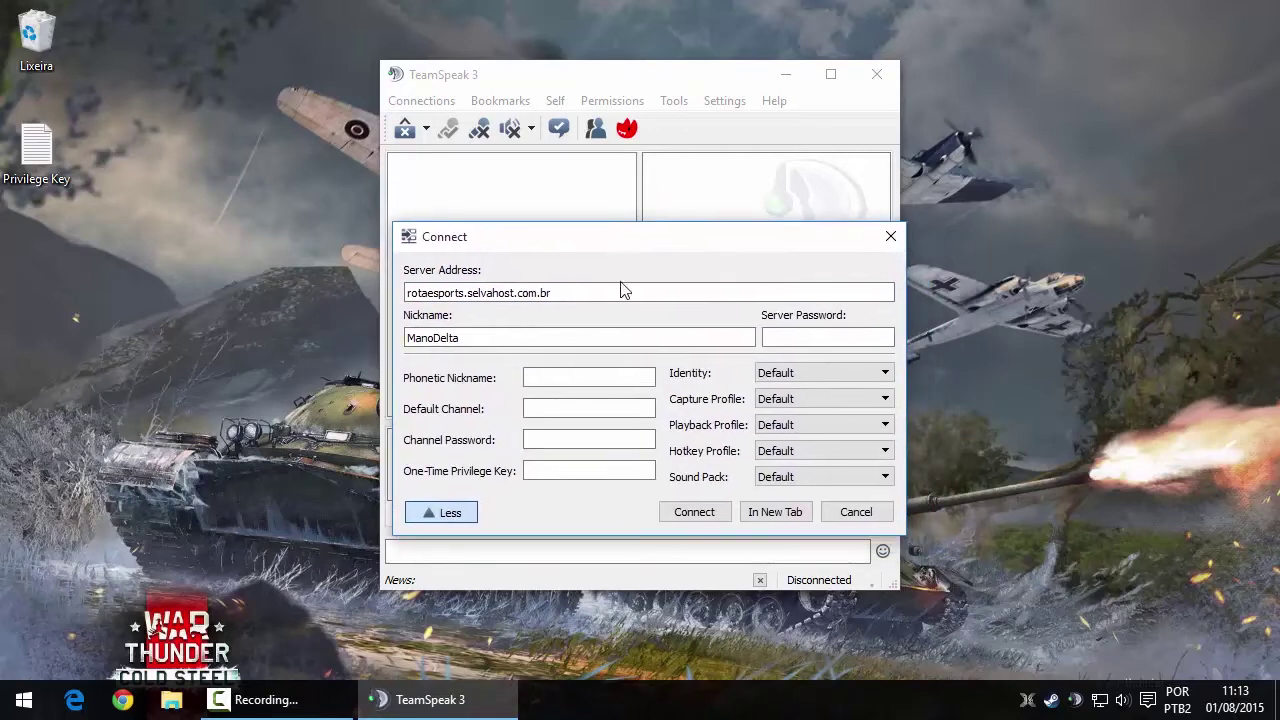
{"action": "left_click", "coordinate": [450, 513]}
{"action": "left_click", "coordinate": [460, 383]}
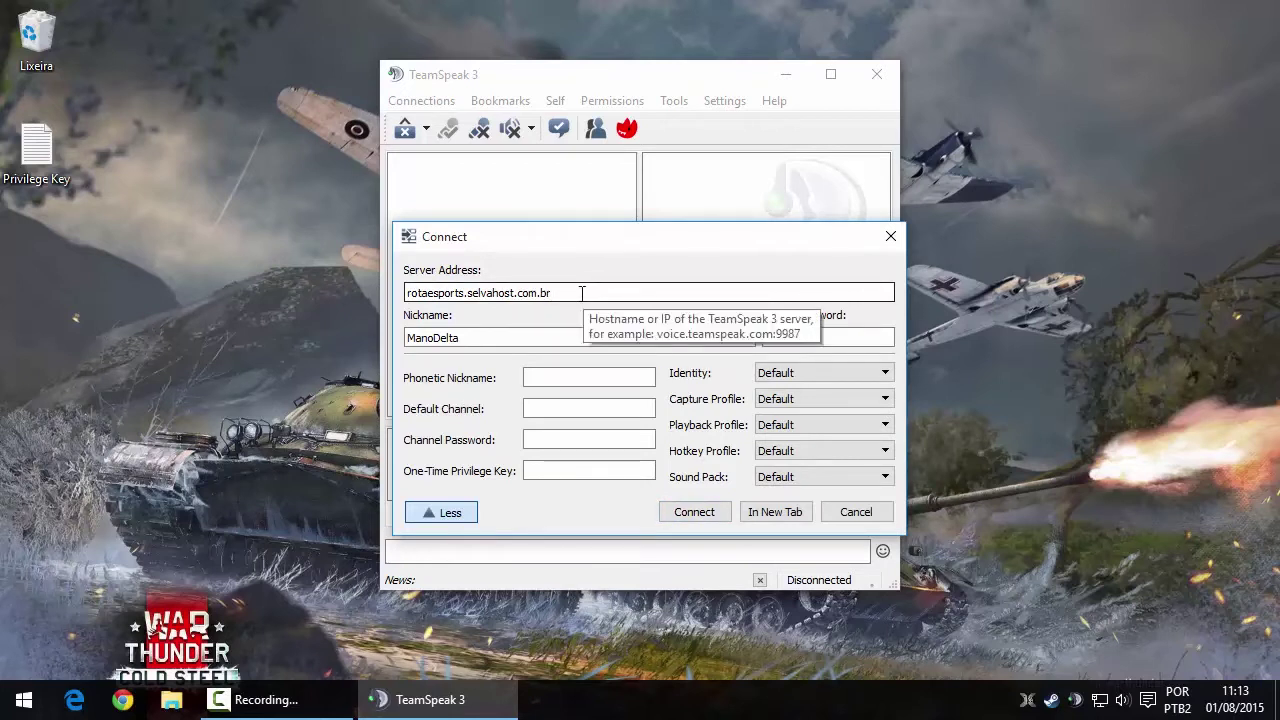
- Connect to the server, dismiss its host message and widen the channel list
{"action": "left_click", "coordinate": [690, 512]}
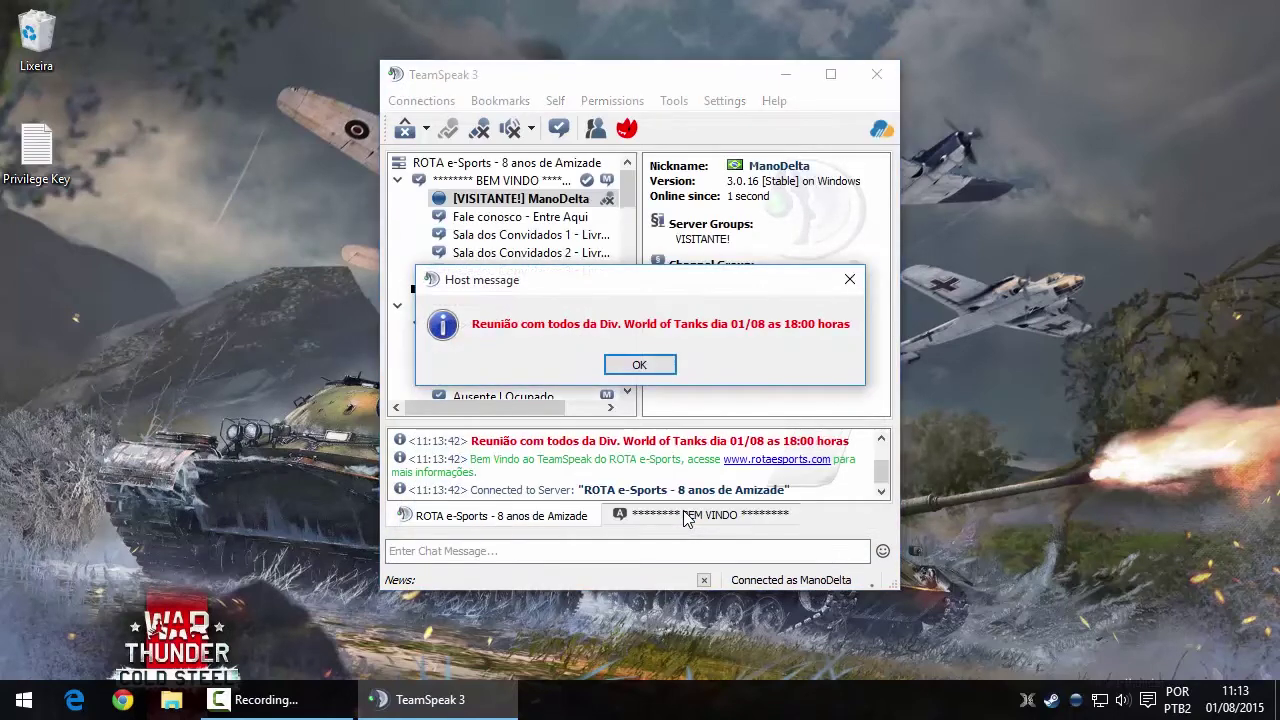
{"action": "left_click", "coordinate": [643, 366]}
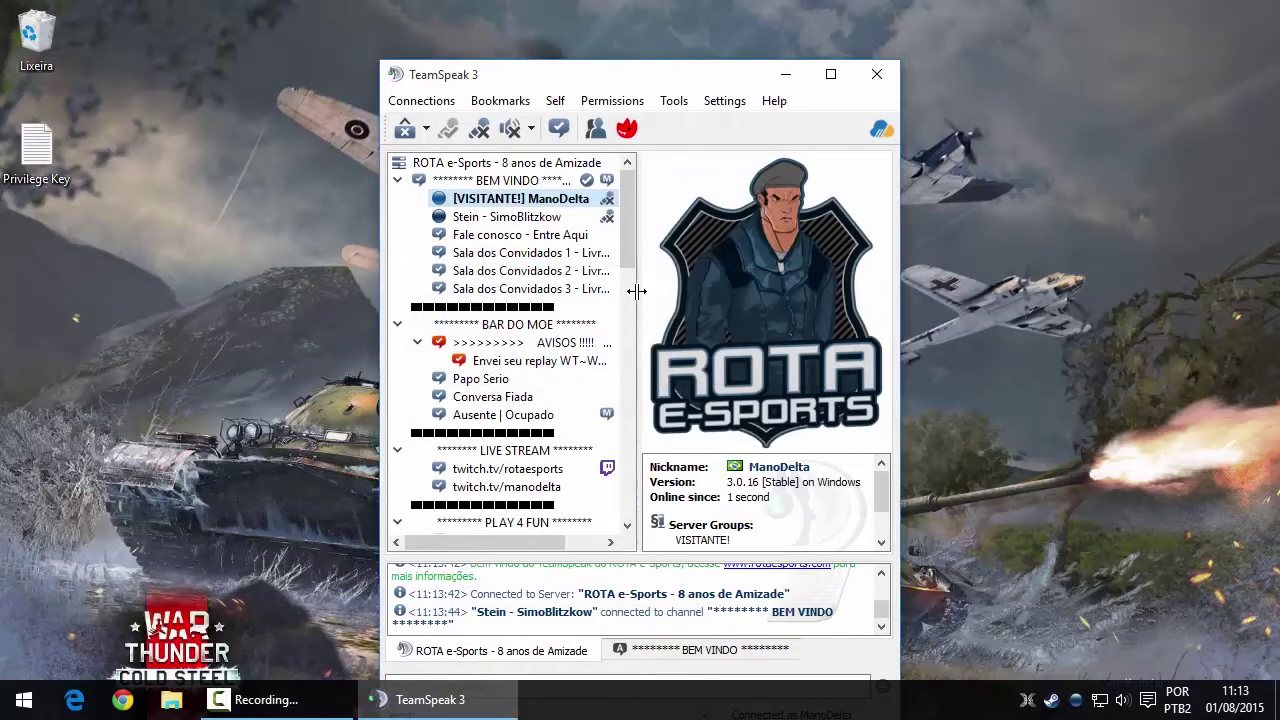
{"action": "left_click_drag", "start_coordinate": [636, 275], "coordinate": [667, 272]}
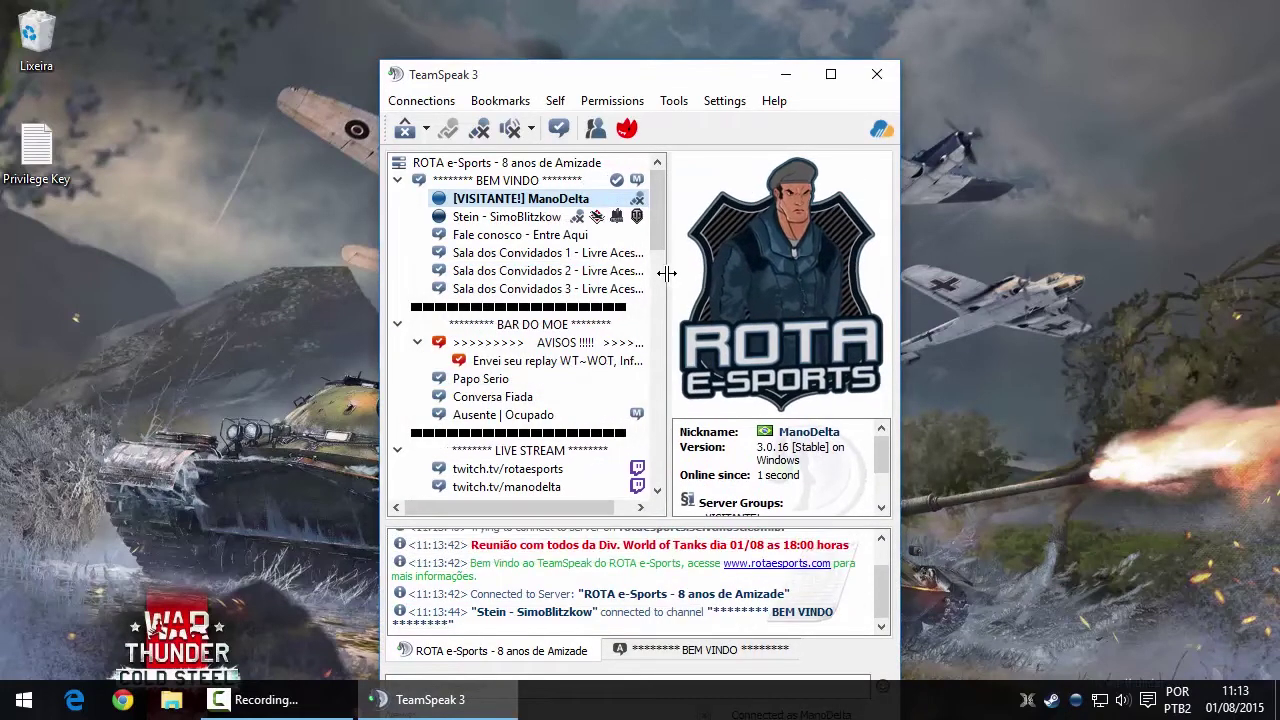
{"action": "mouse_move", "coordinate": [657, 214]}
{"action": "left_mouse_down"}
{"action": "mouse_move", "coordinate": [665, 252]}
{"action": "mouse_move", "coordinate": [662, 224]}
{"action": "left_mouse_up"}
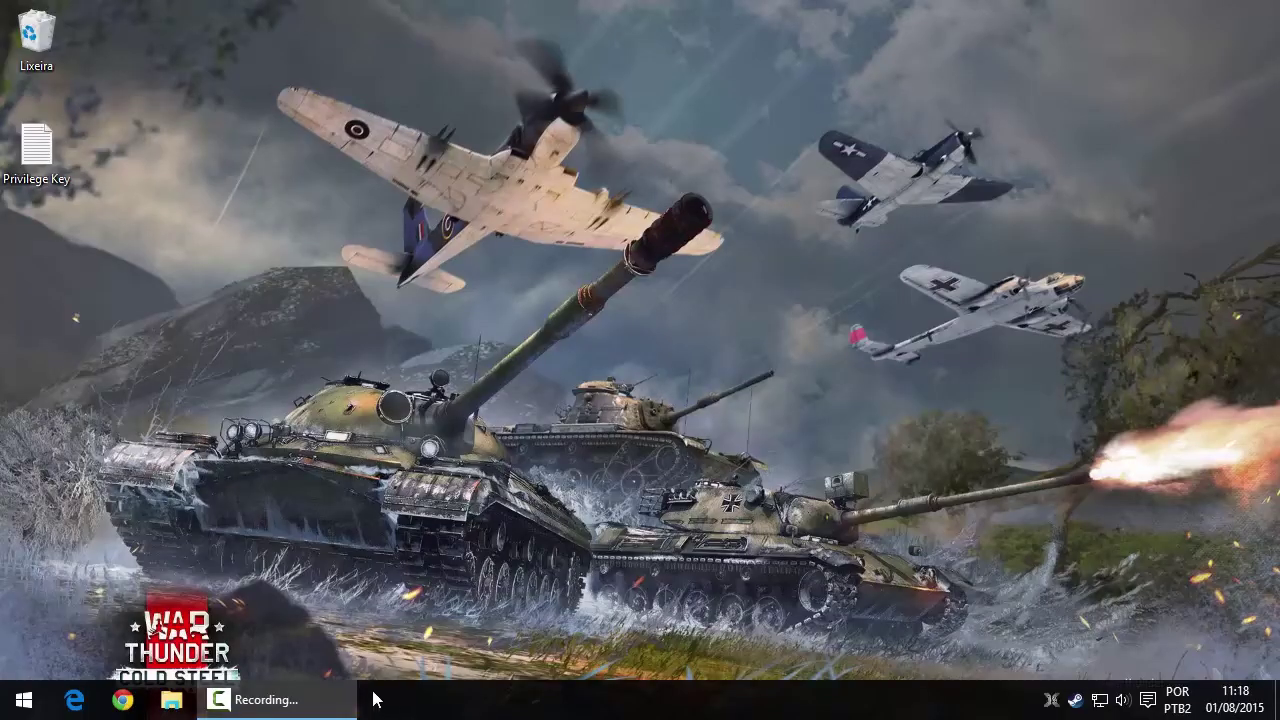
- Launch TeamSpeak 3 Client again and close the New TeamSpeak Features window
{"action": "left_click", "coordinate": [4, 708]}
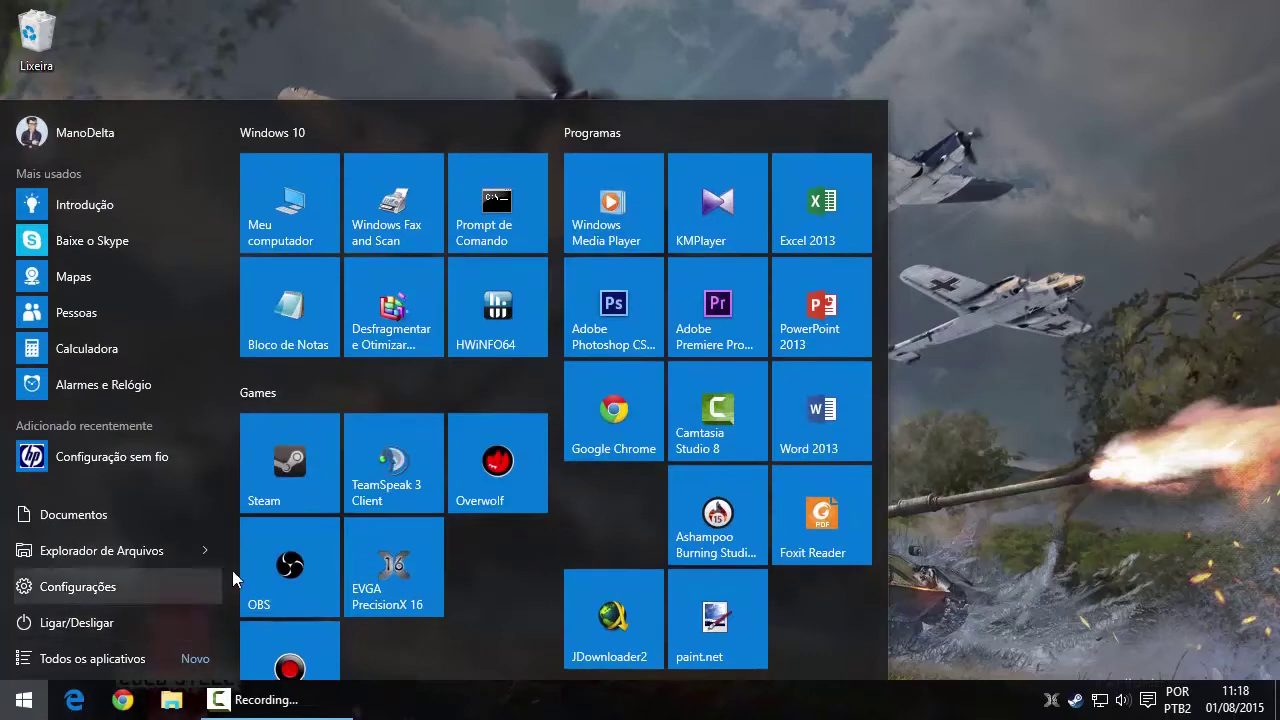
{"action": "left_click", "coordinate": [419, 432]}
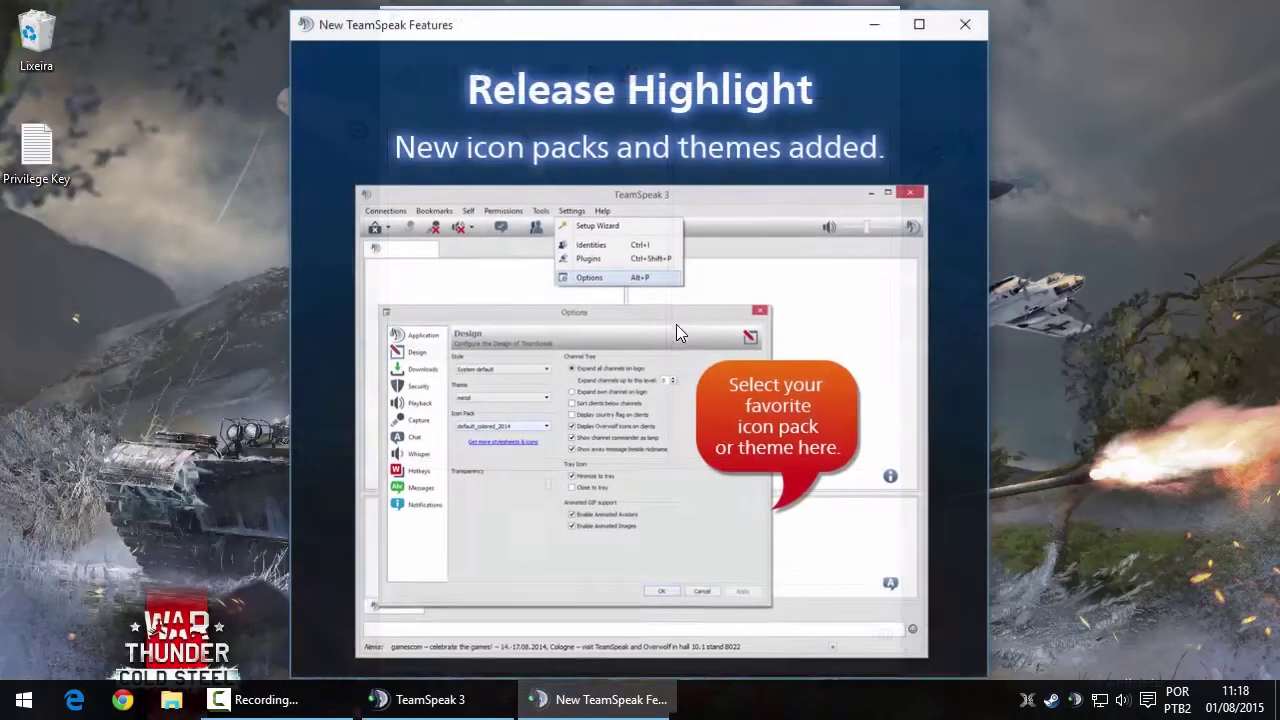
{"action": "left_click", "coordinate": [966, 24]}
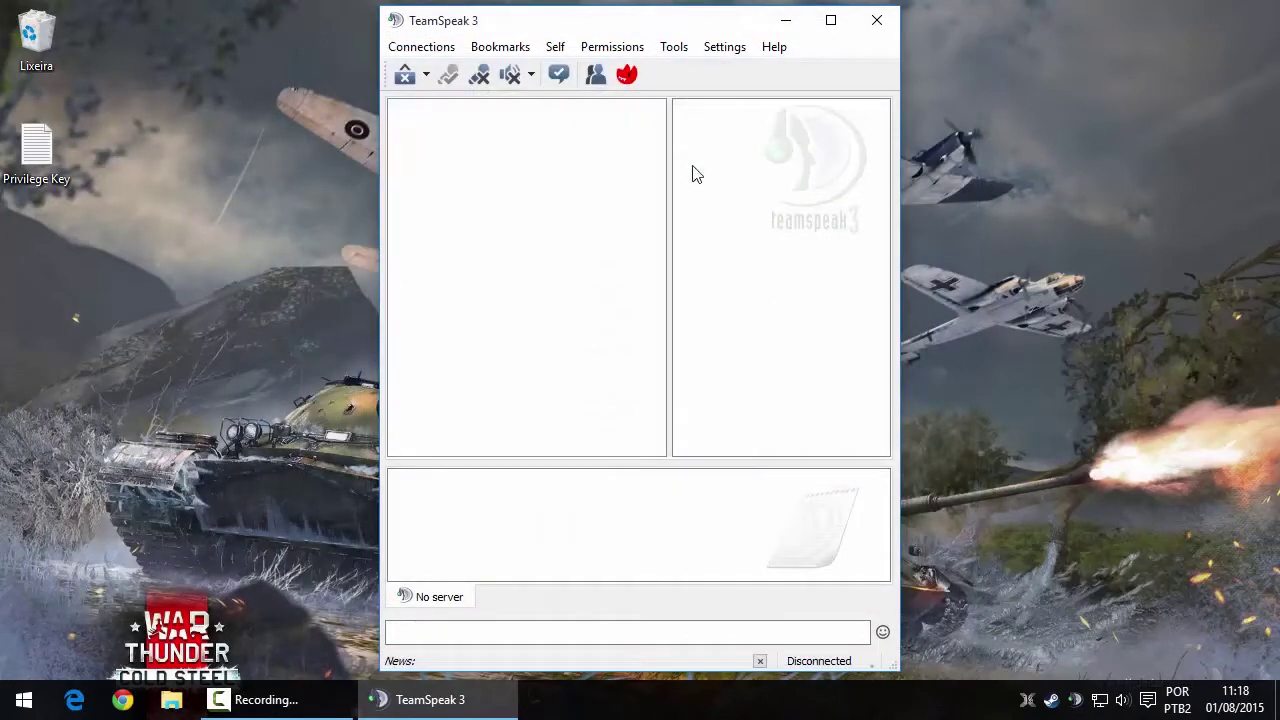
- In the playback options, set the playback device to Fone de ouvido do headset (Plantronics Headset)
{"action": "left_click", "coordinate": [709, 52]}
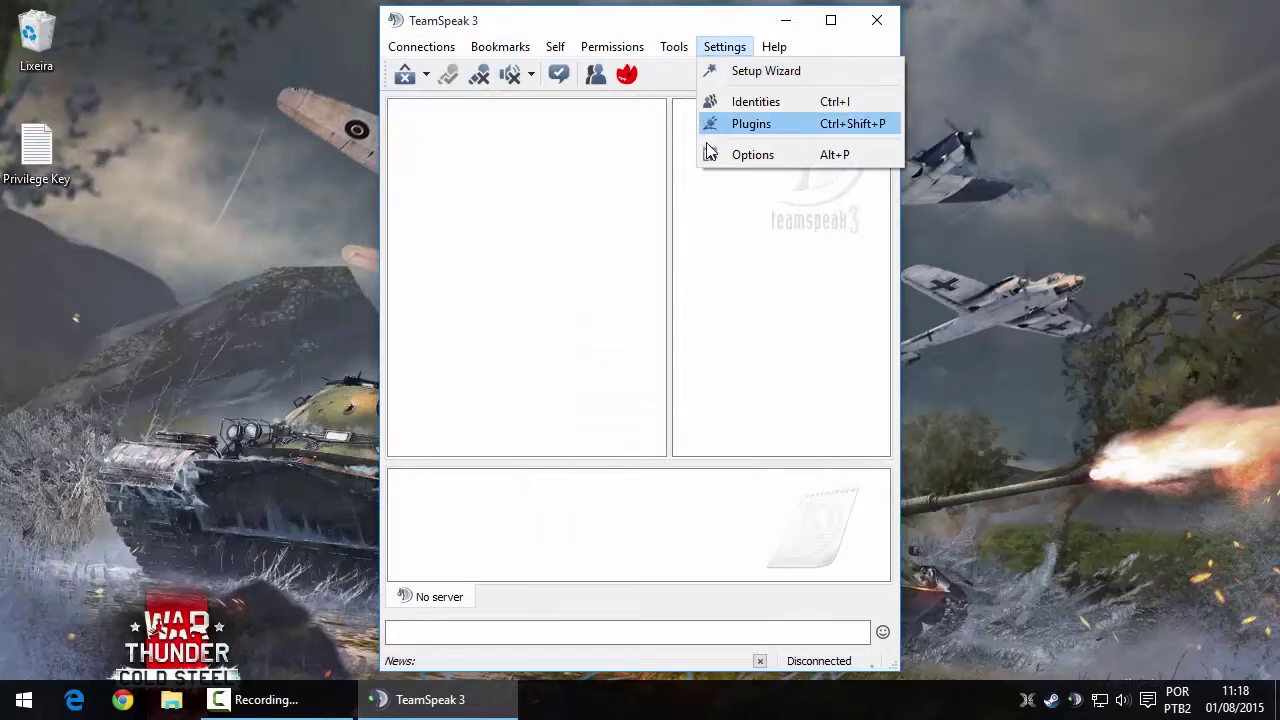
{"action": "left_click", "coordinate": [748, 156]}
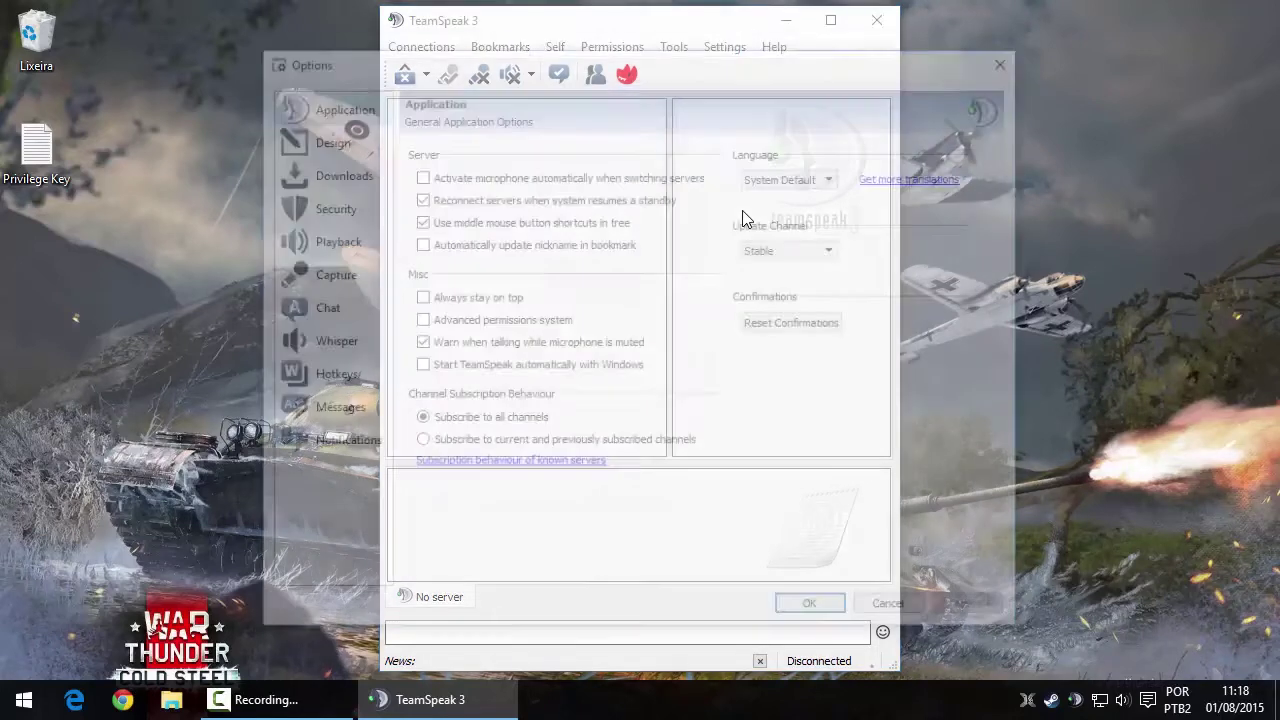
{"action": "left_click", "coordinate": [365, 241]}
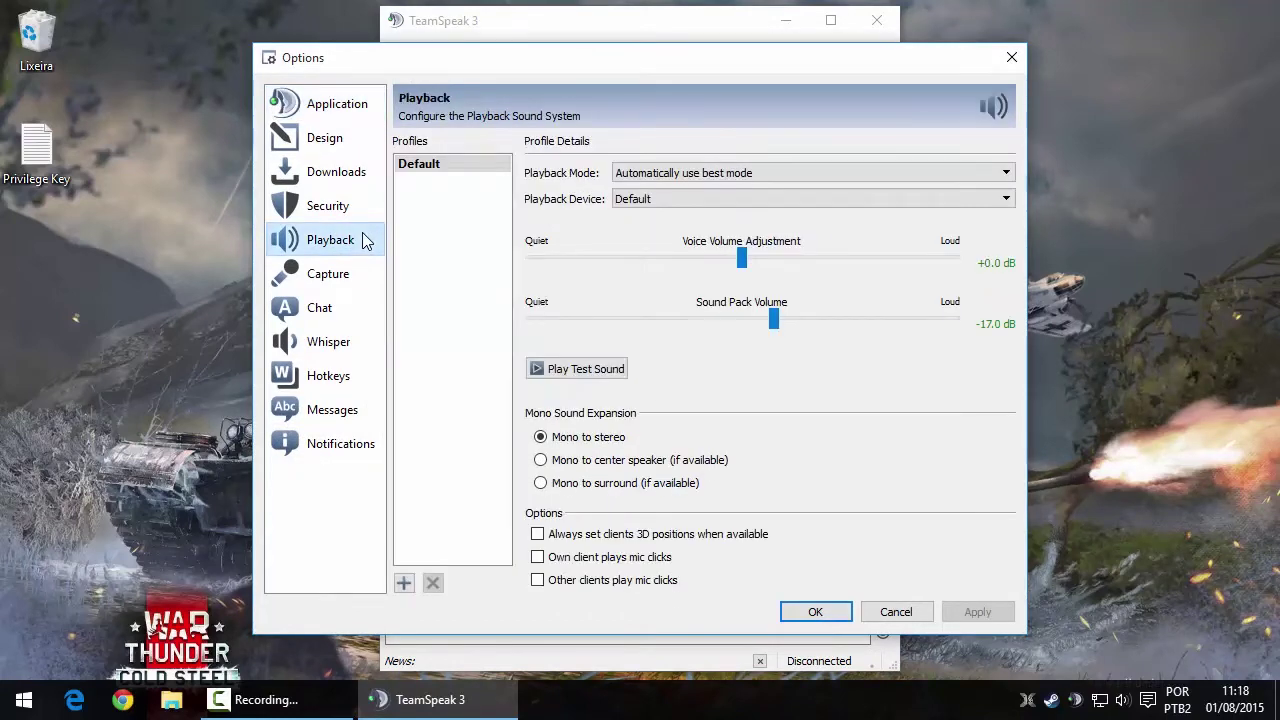
{"action": "left_click", "coordinate": [645, 200]}
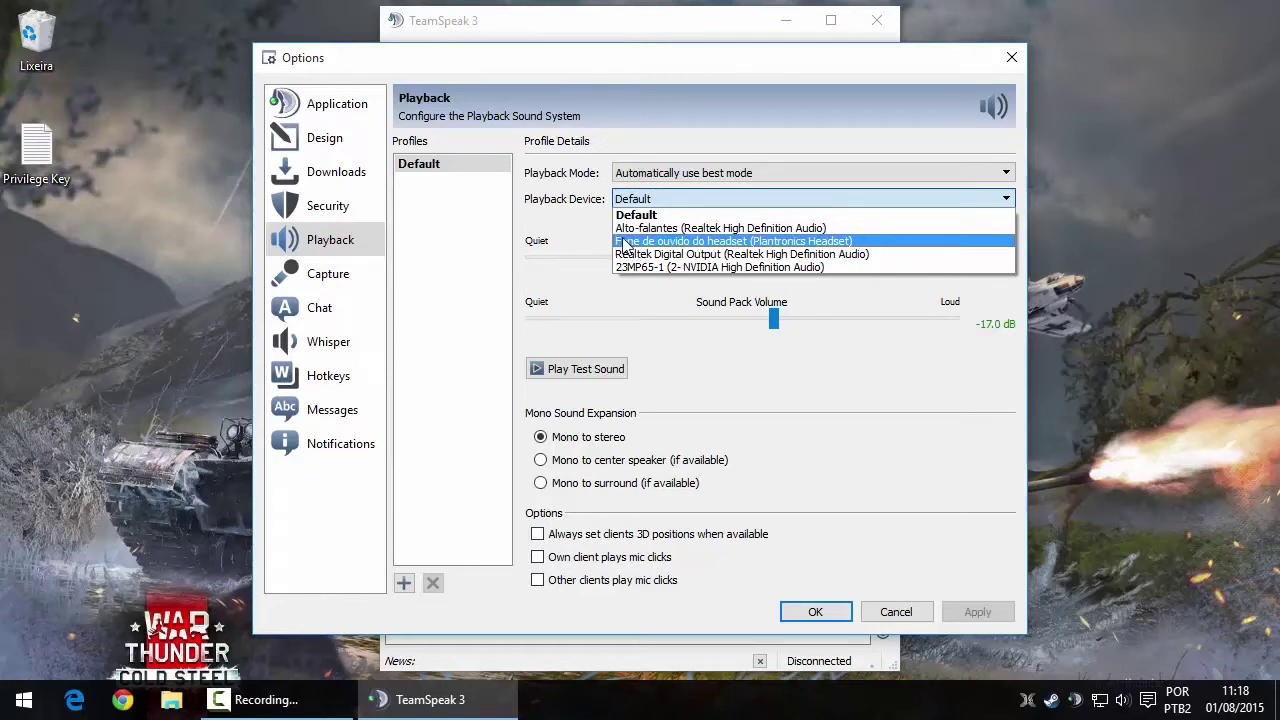
{"action": "left_click", "coordinate": [624, 243]}
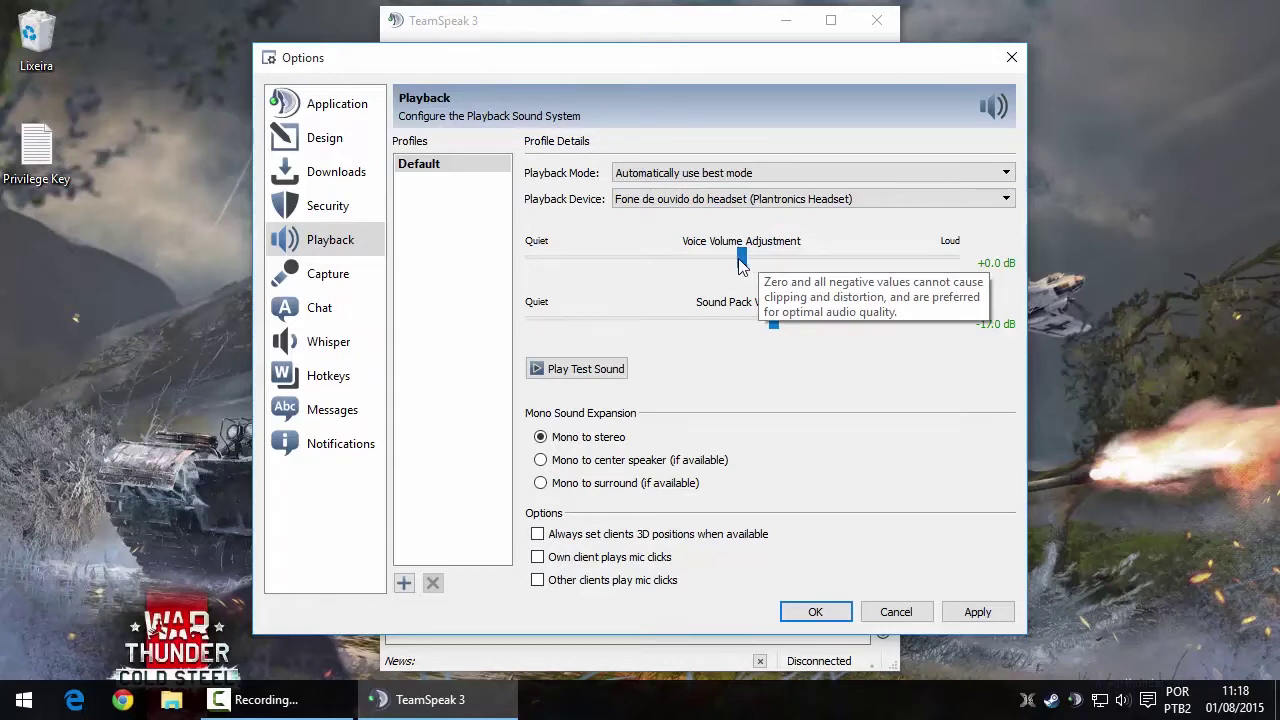
- Raise the voice volume adjustment to +4.5 dB and save the playback settings while switching to the capture options
{"action": "left_click_drag", "start_coordinate": [746, 262], "coordinate": [720, 262]}
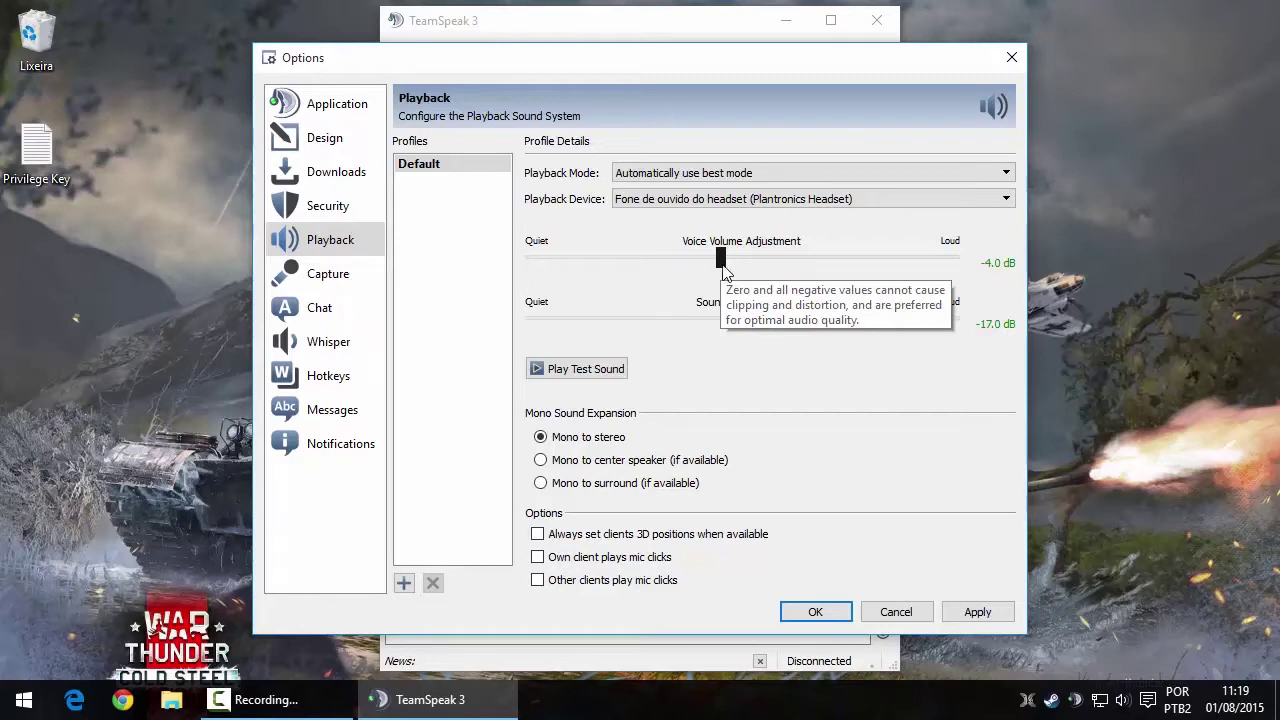
{"action": "left_click_drag", "start_coordinate": [722, 263], "coordinate": [780, 270]}
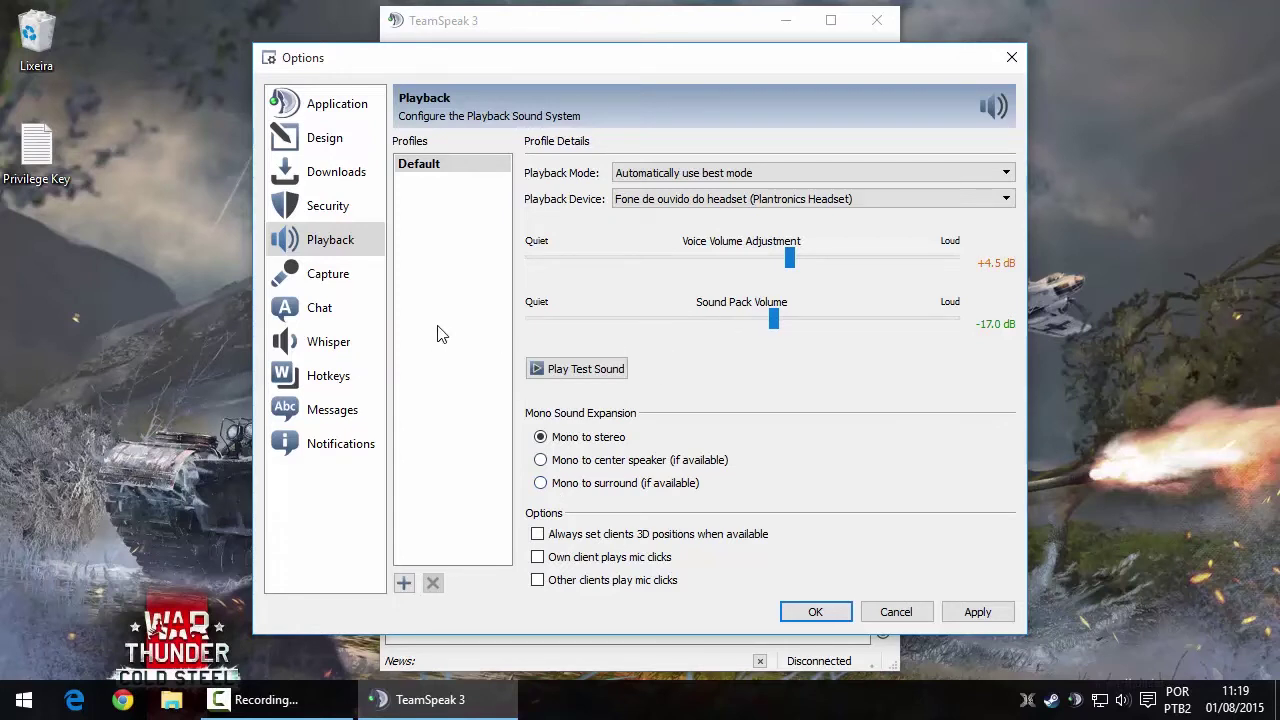
{"action": "left_click", "coordinate": [364, 278]}
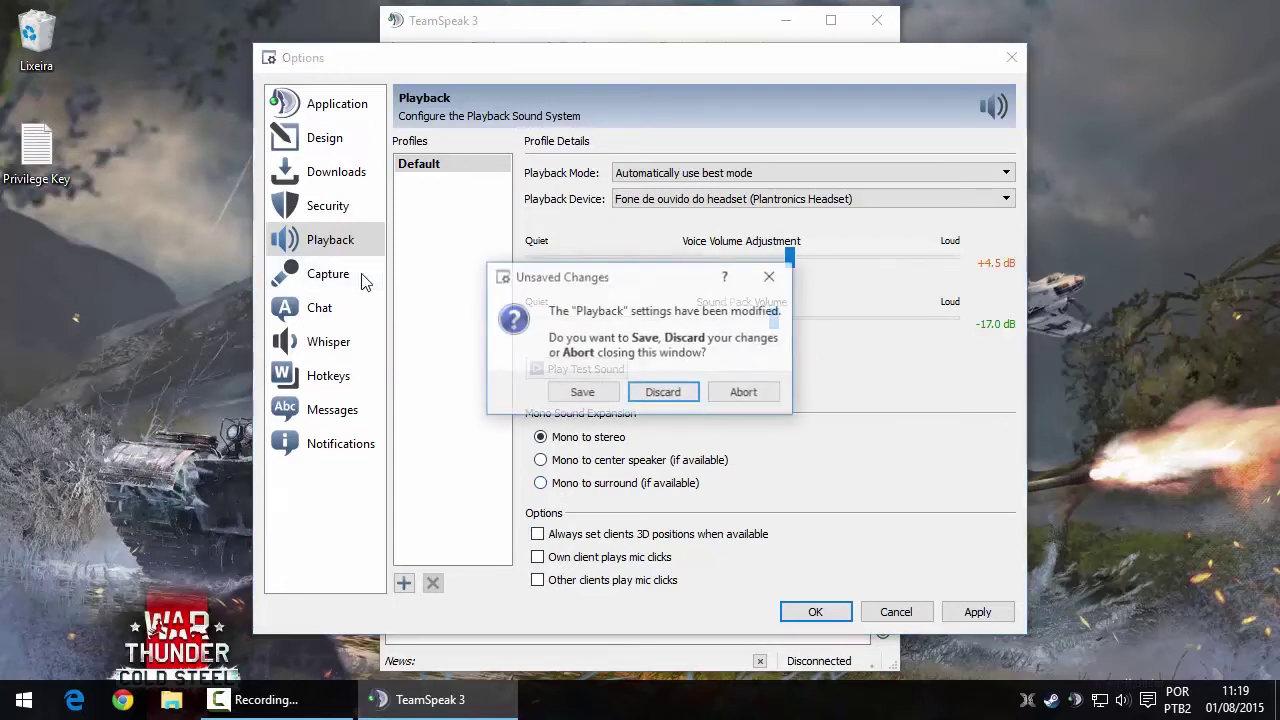
{"action": "left_click", "coordinate": [582, 393]}
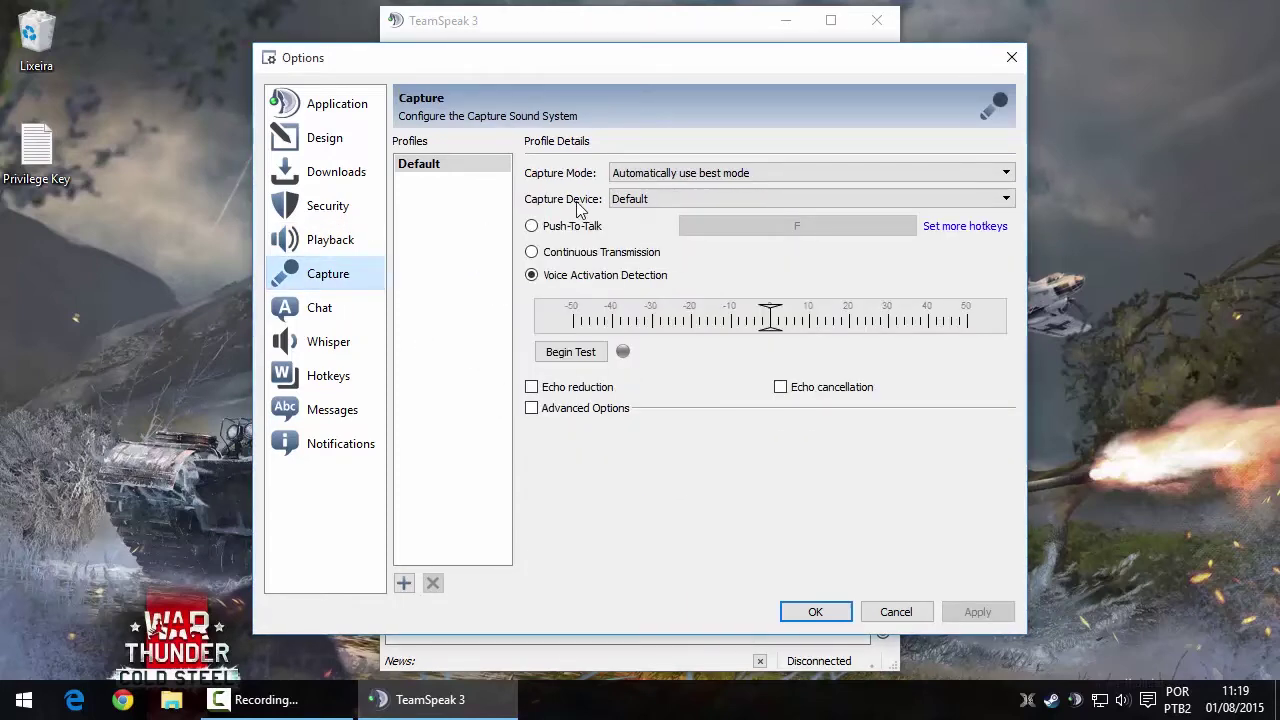
- Try the Plantronics headset microphone as capture device, then settle on Microfone (Realtek High Definition Audio)
{"action": "left_click", "coordinate": [648, 201]}
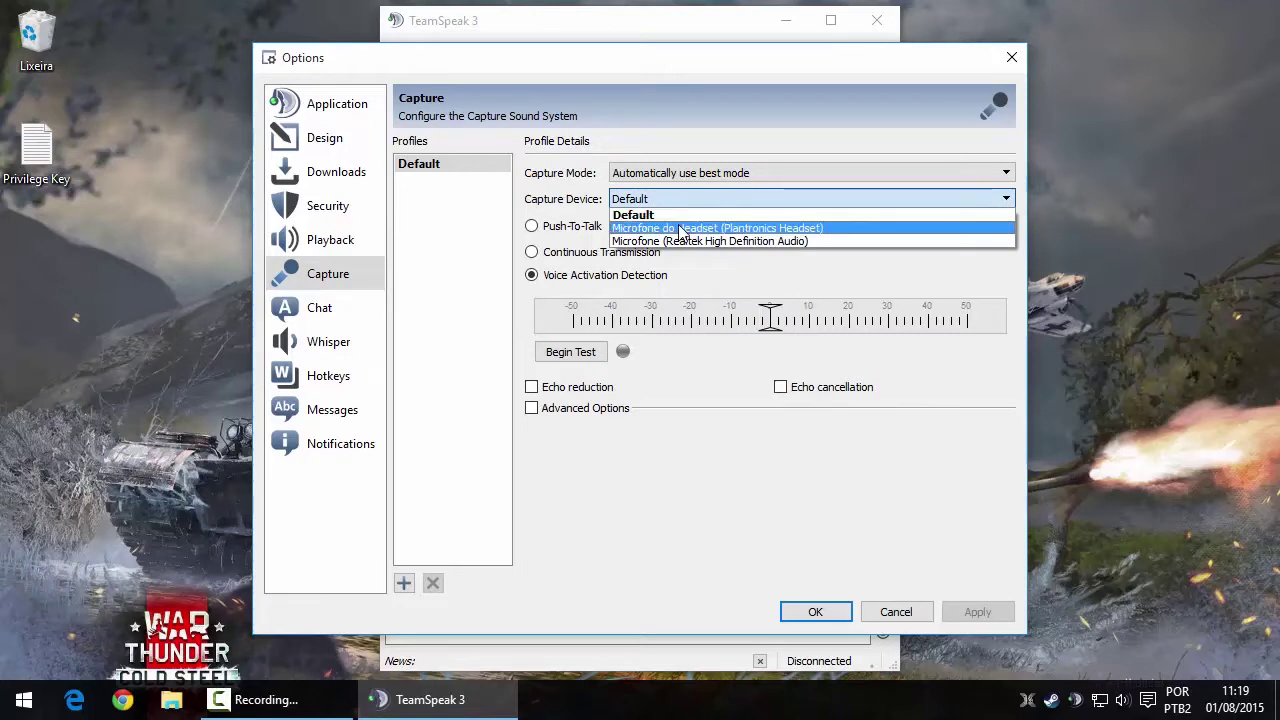
{"action": "left_click", "coordinate": [803, 231]}
{"action": "left_click", "coordinate": [680, 198]}
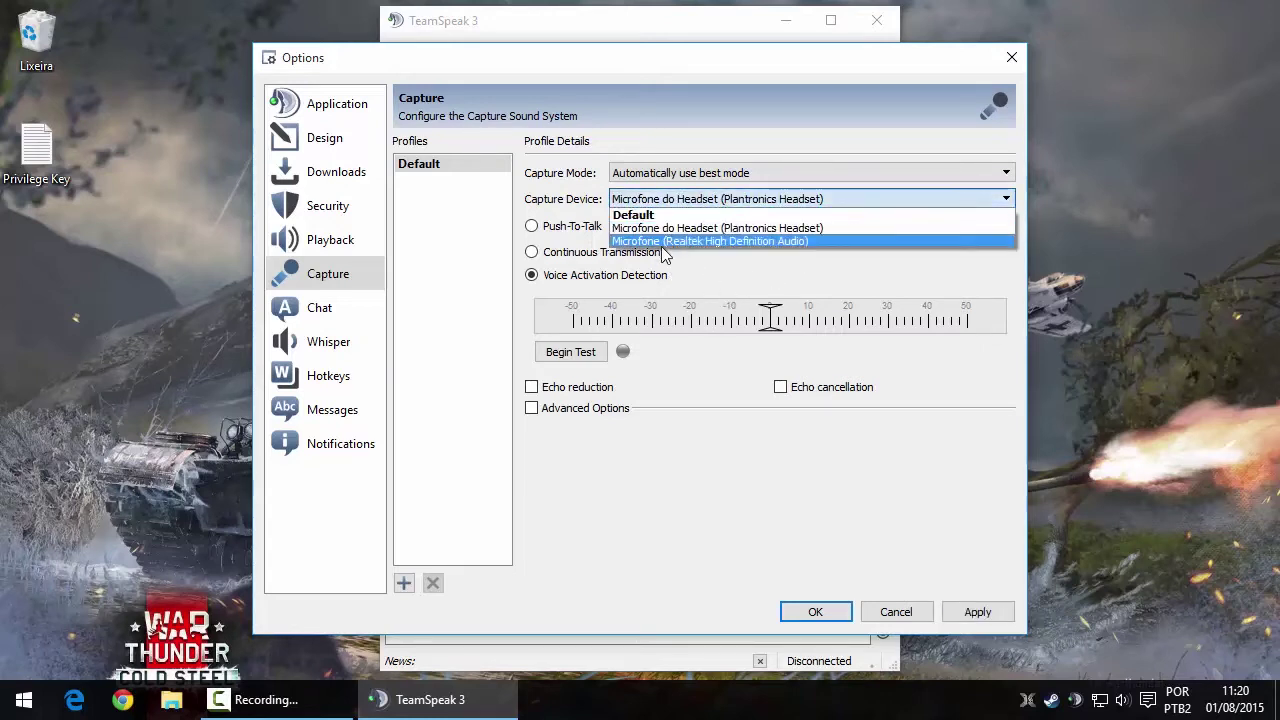
{"action": "left_click", "coordinate": [665, 242]}
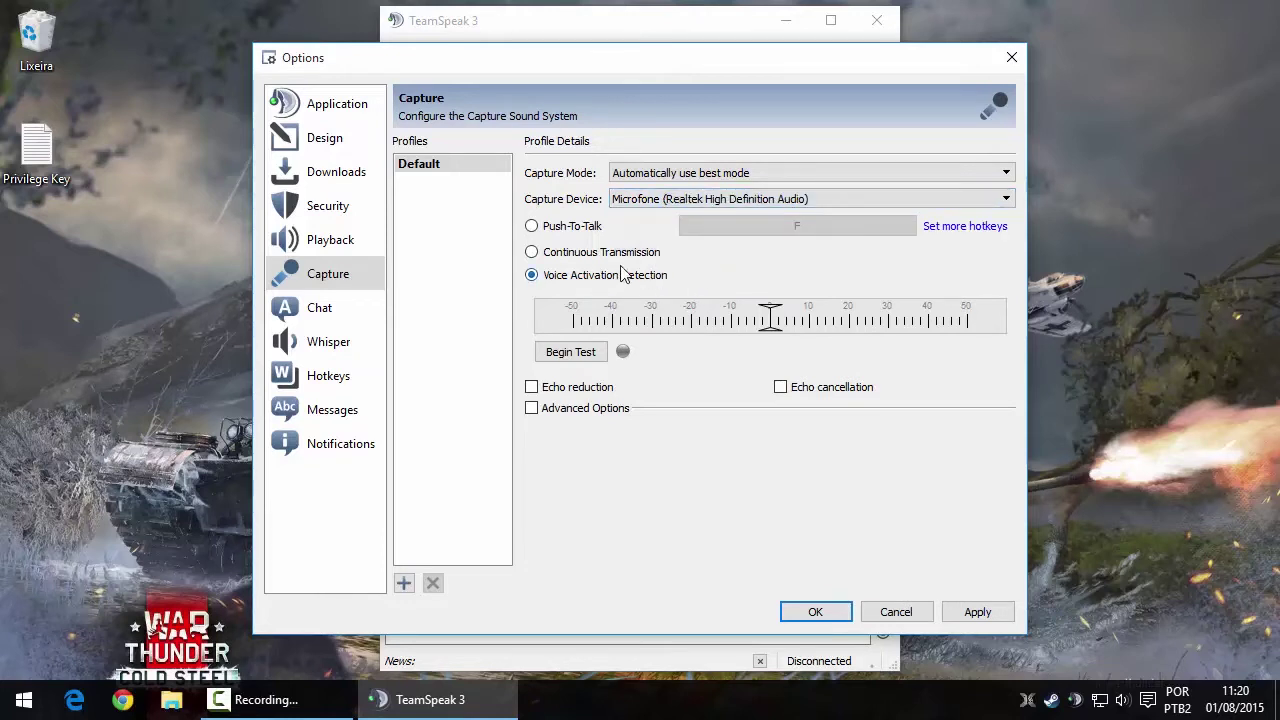
- Switch voice transmission to Push-To-Talk and assign F as its hotkey
{"action": "left_click", "coordinate": [576, 228]}
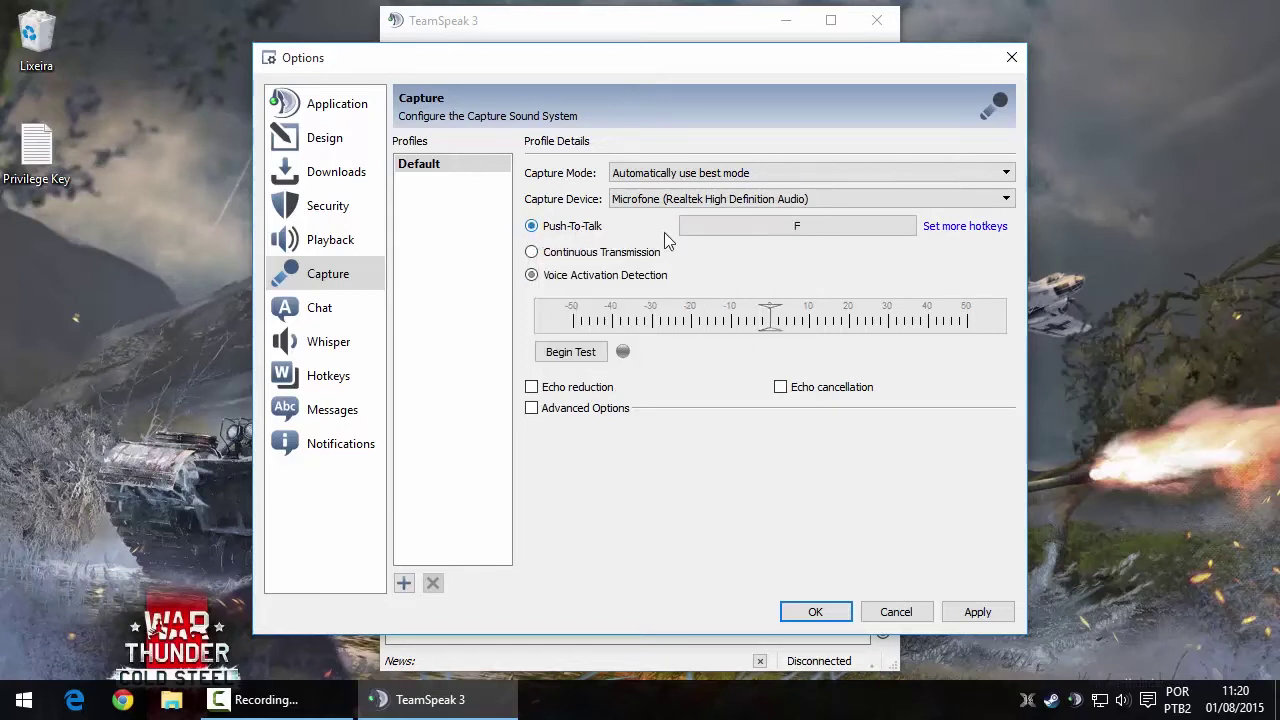
{"action": "left_click", "coordinate": [800, 231]}
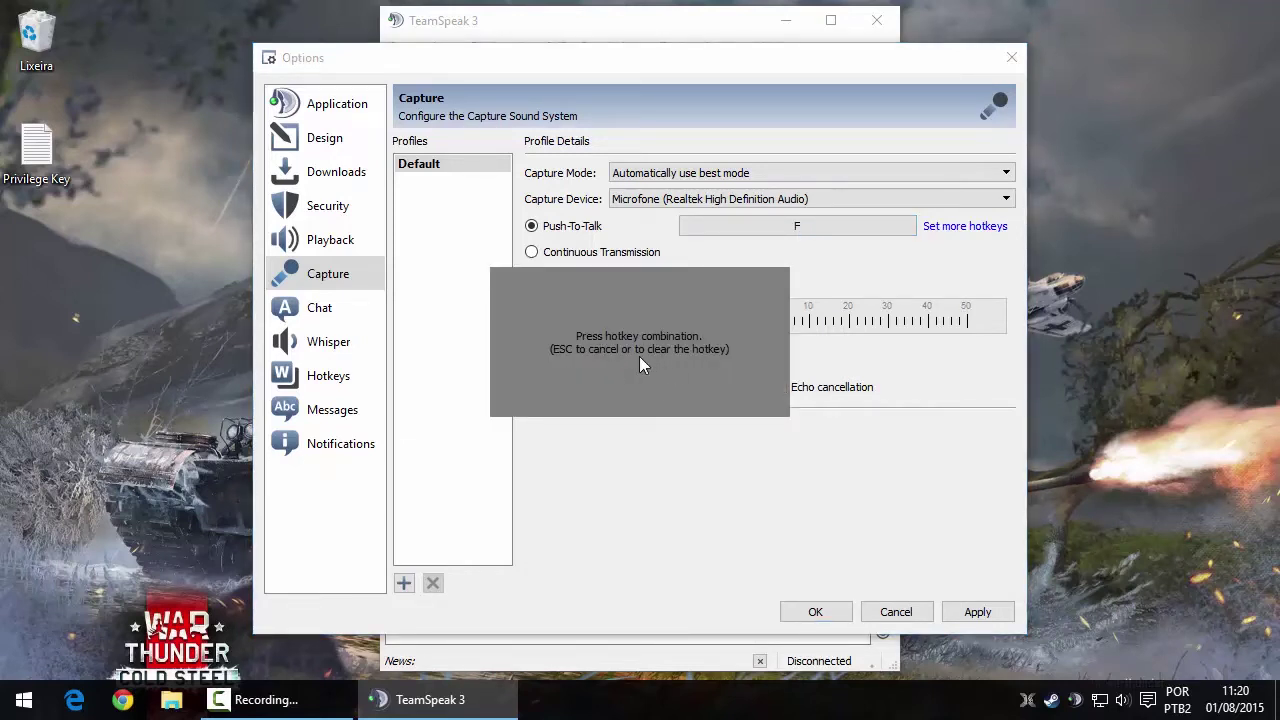
{"action": "key", "text": "f"}
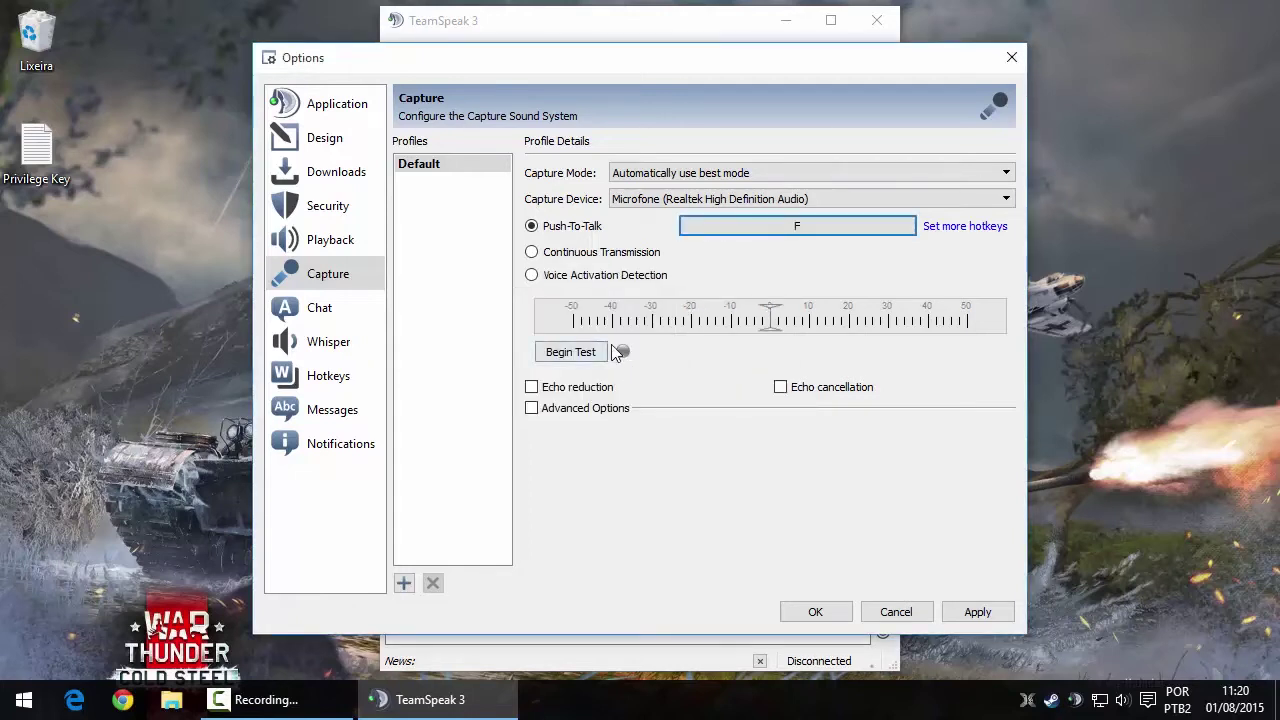
- Activate Voice Activation Detection and run a microphone test, keeping the activation threshold at about 0
{"action": "left_click", "coordinate": [533, 276]}
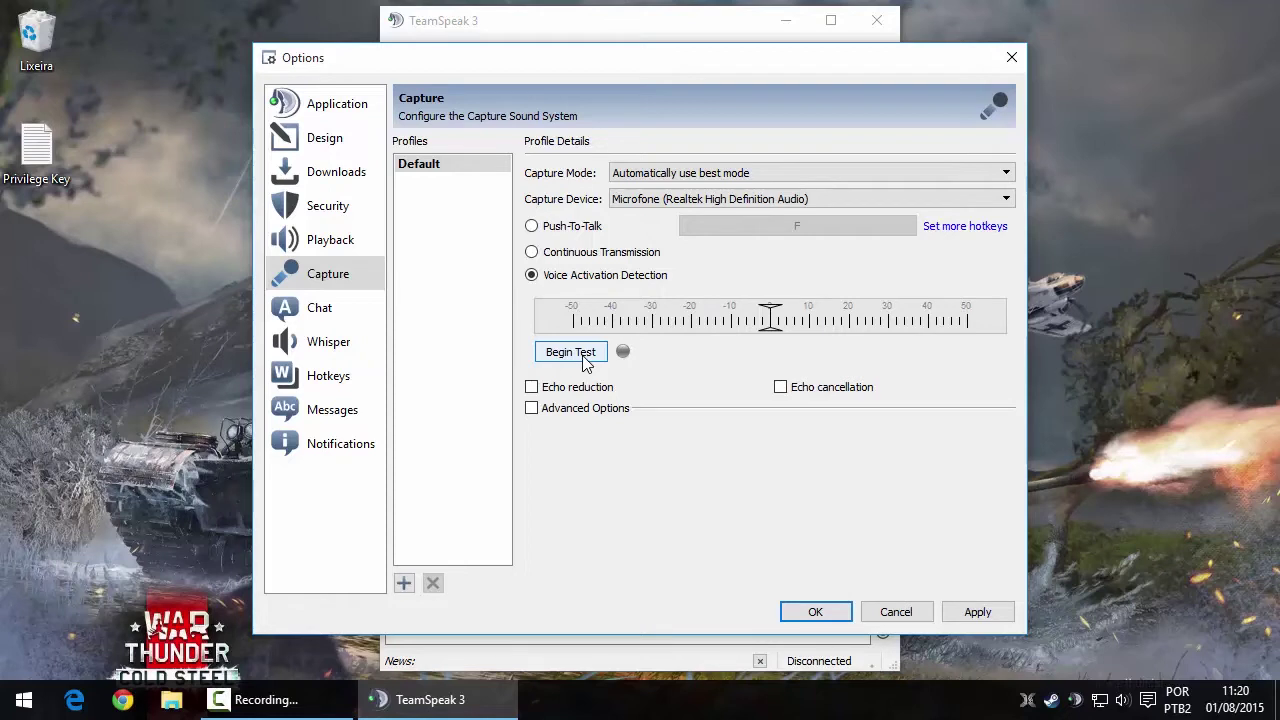
{"action": "left_click", "coordinate": [586, 357]}
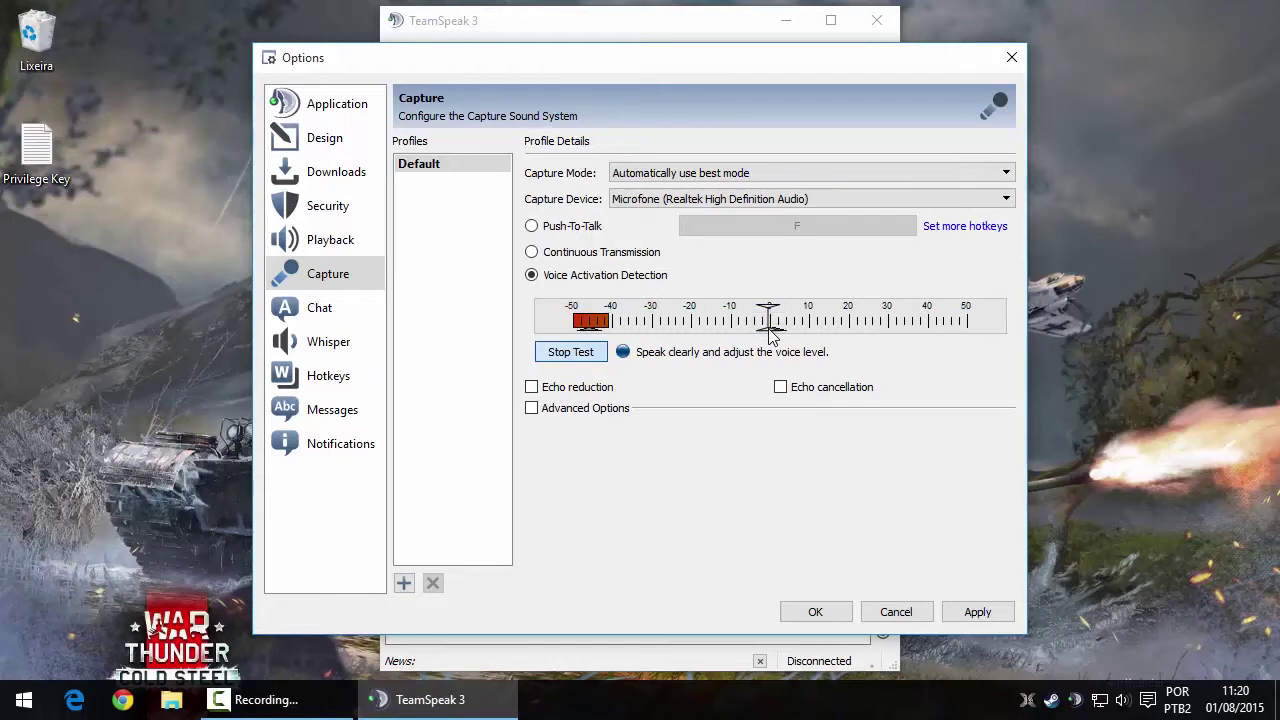
{"action": "mouse_move", "coordinate": [782, 338]}
{"action": "left_mouse_down"}
{"action": "mouse_move", "coordinate": [814, 338]}
{"action": "mouse_move", "coordinate": [771, 338]}
{"action": "left_mouse_up"}
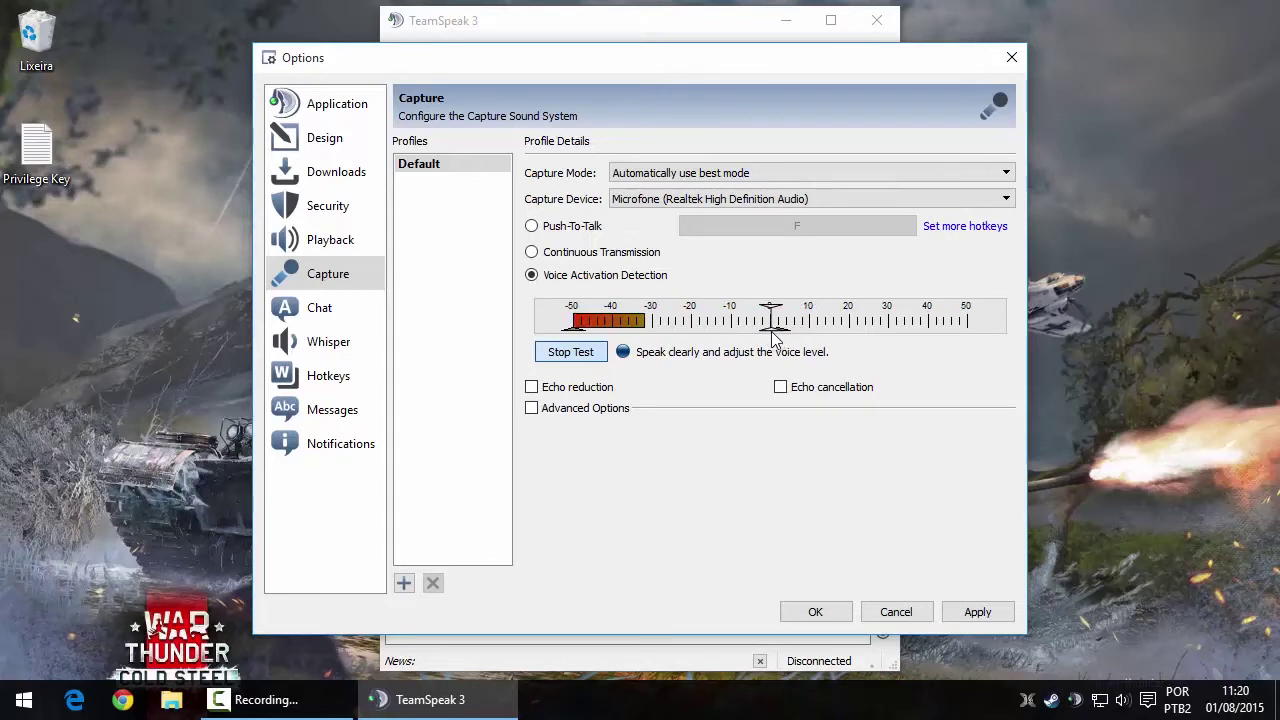
{"action": "left_click", "coordinate": [568, 353]}
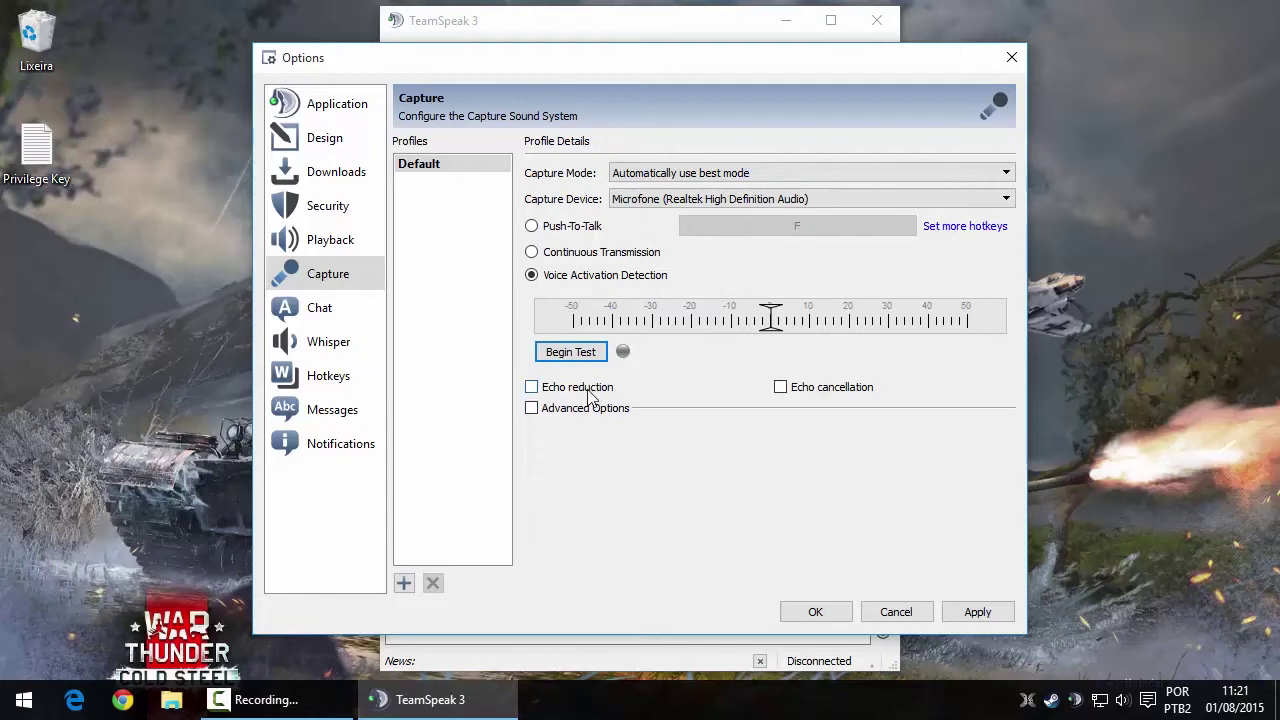
- Enable echo reduction and turn on the advanced options of the capture profile
{"action": "left_click", "coordinate": [558, 388]}
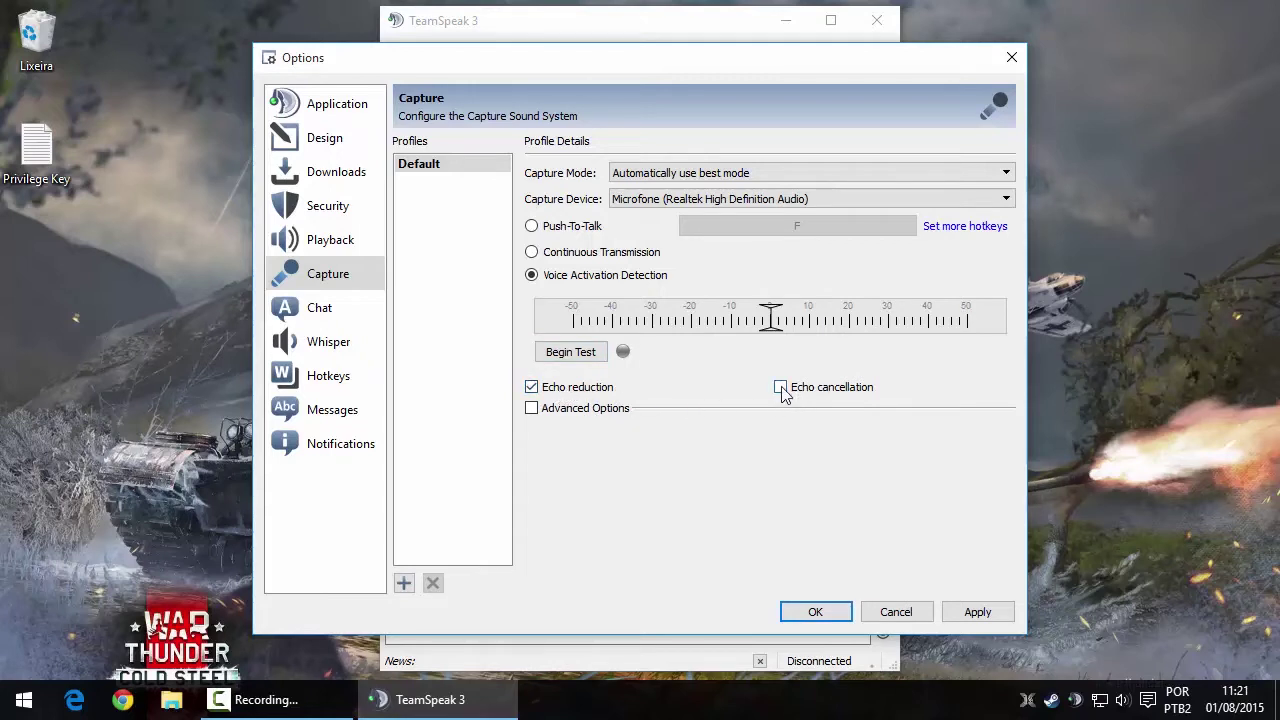
{"action": "left_click", "coordinate": [556, 415]}
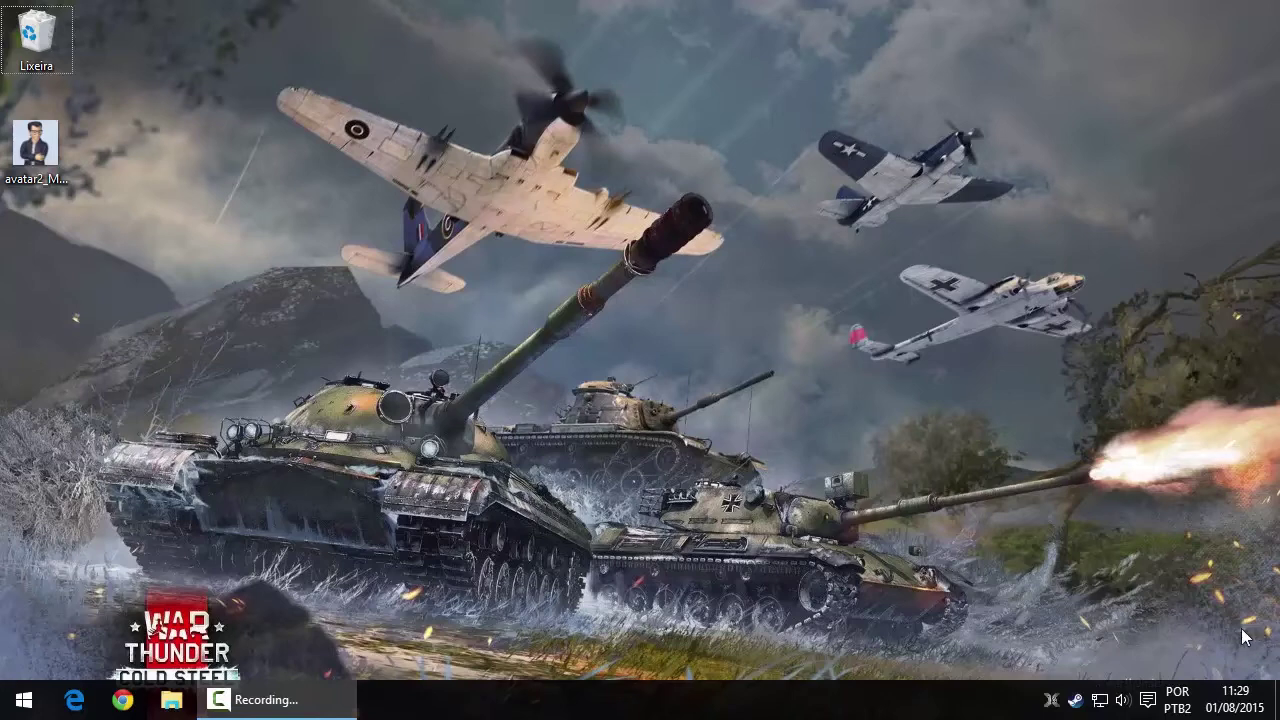
- Launch TeamSpeak 3 Client, connect to rotaesports.selvahost.com.br with the prefilled details and dismiss the host message
{"action": "left_click", "coordinate": [24, 700]}
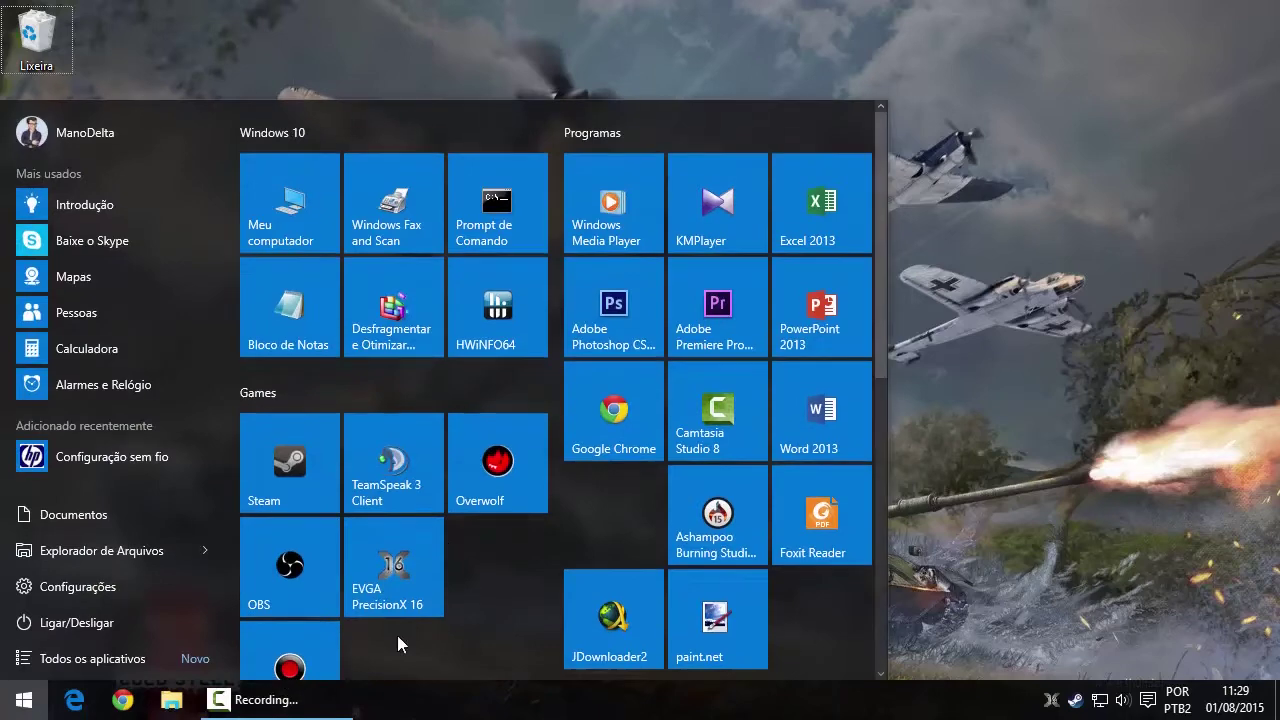
{"action": "left_click", "coordinate": [410, 492]}
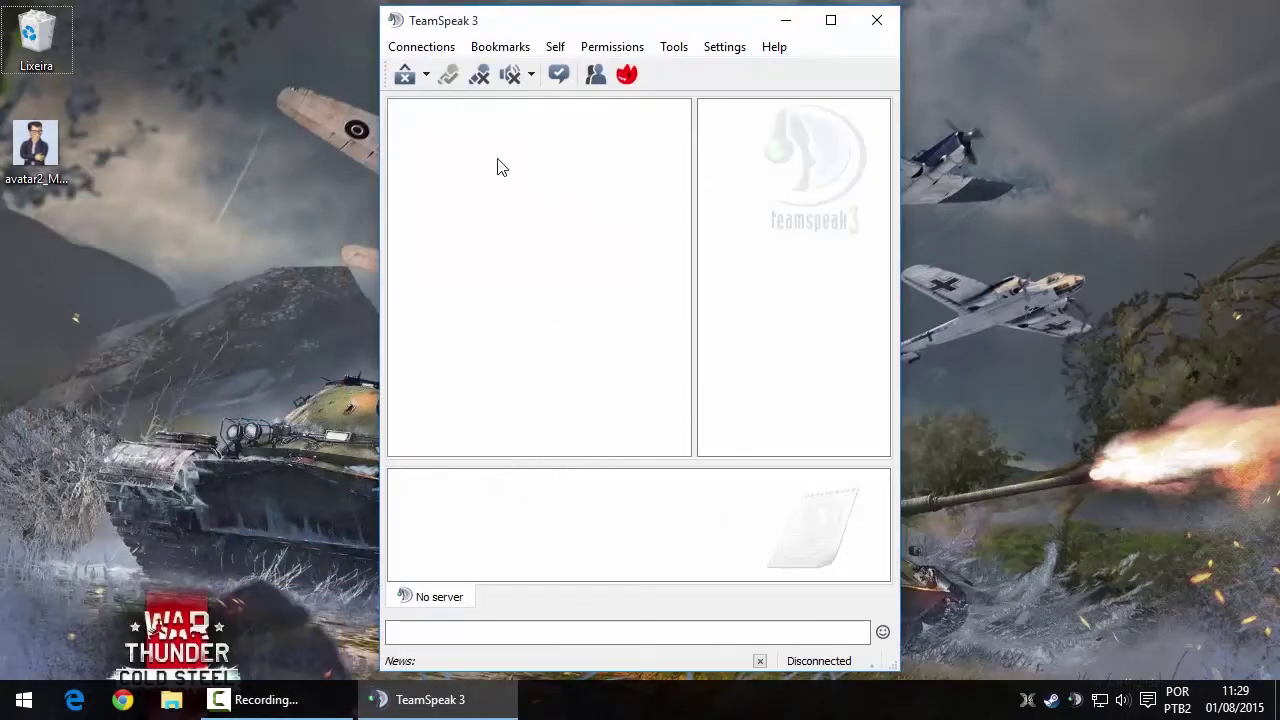
{"action": "left_click", "coordinate": [446, 47]}
{"action": "left_click", "coordinate": [450, 72]}
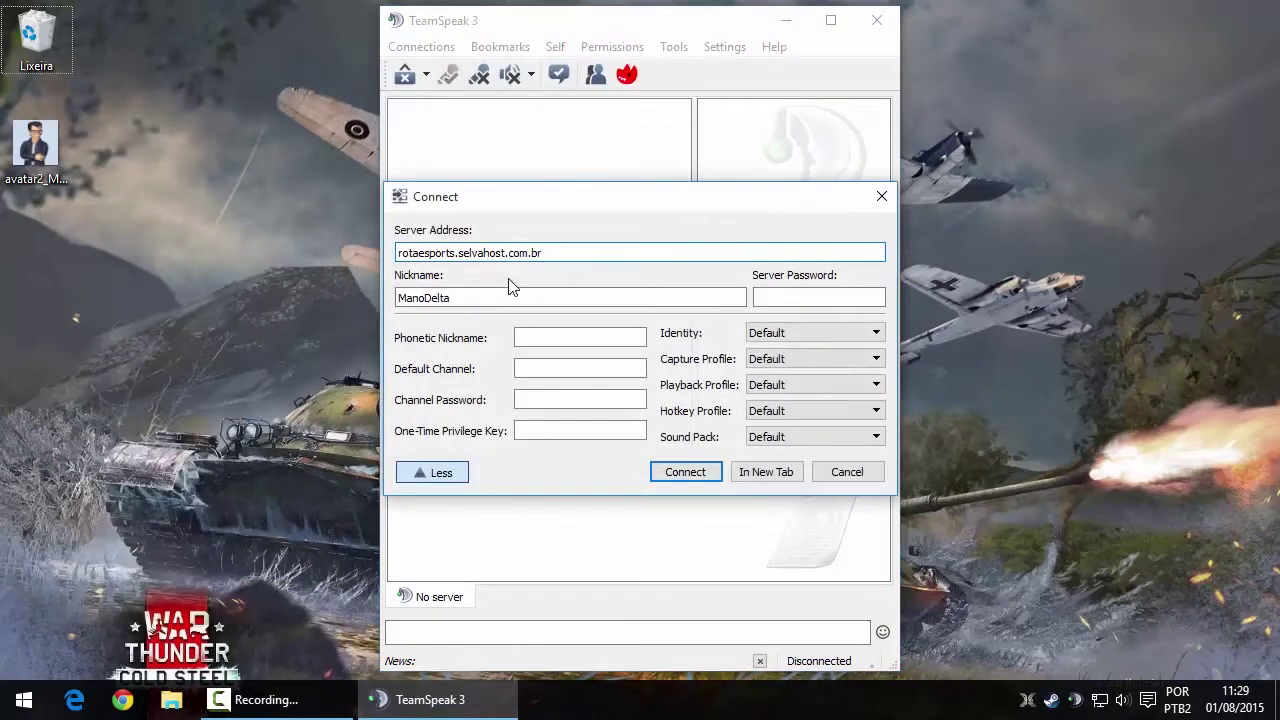
{"action": "left_click", "coordinate": [680, 476]}
{"action": "left_click", "coordinate": [680, 476]}
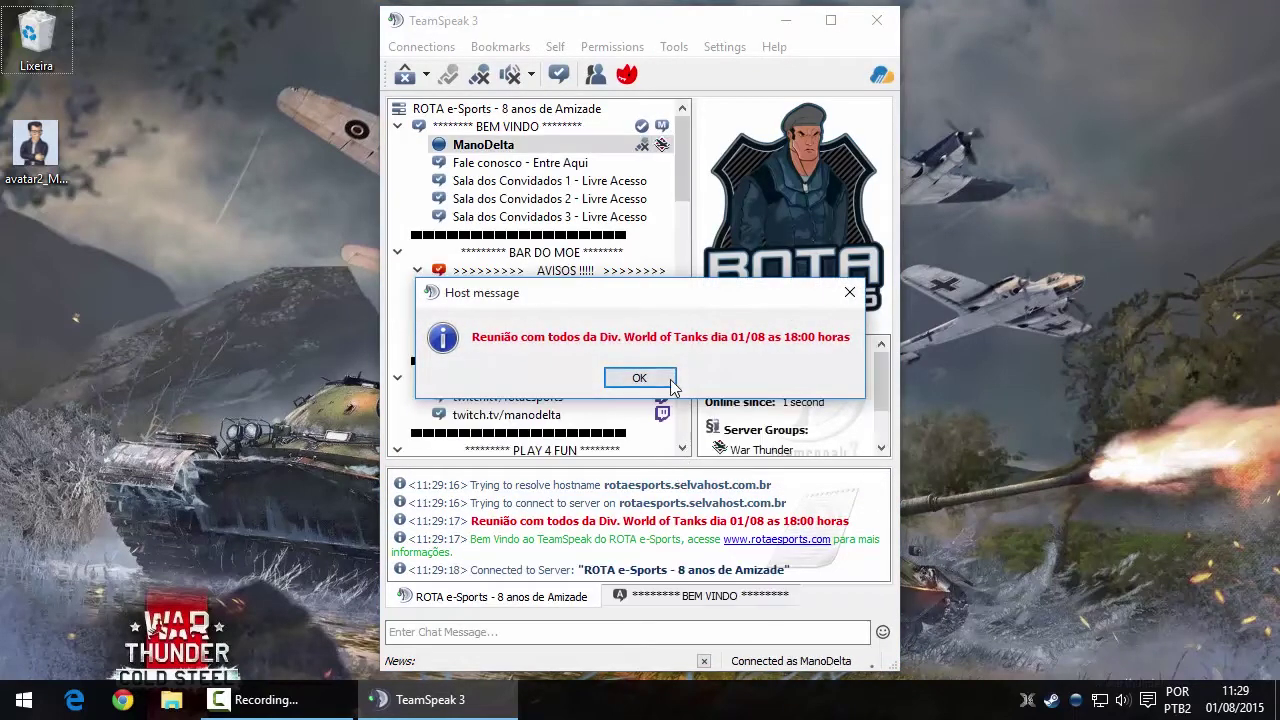
{"action": "left_click", "coordinate": [640, 375]}
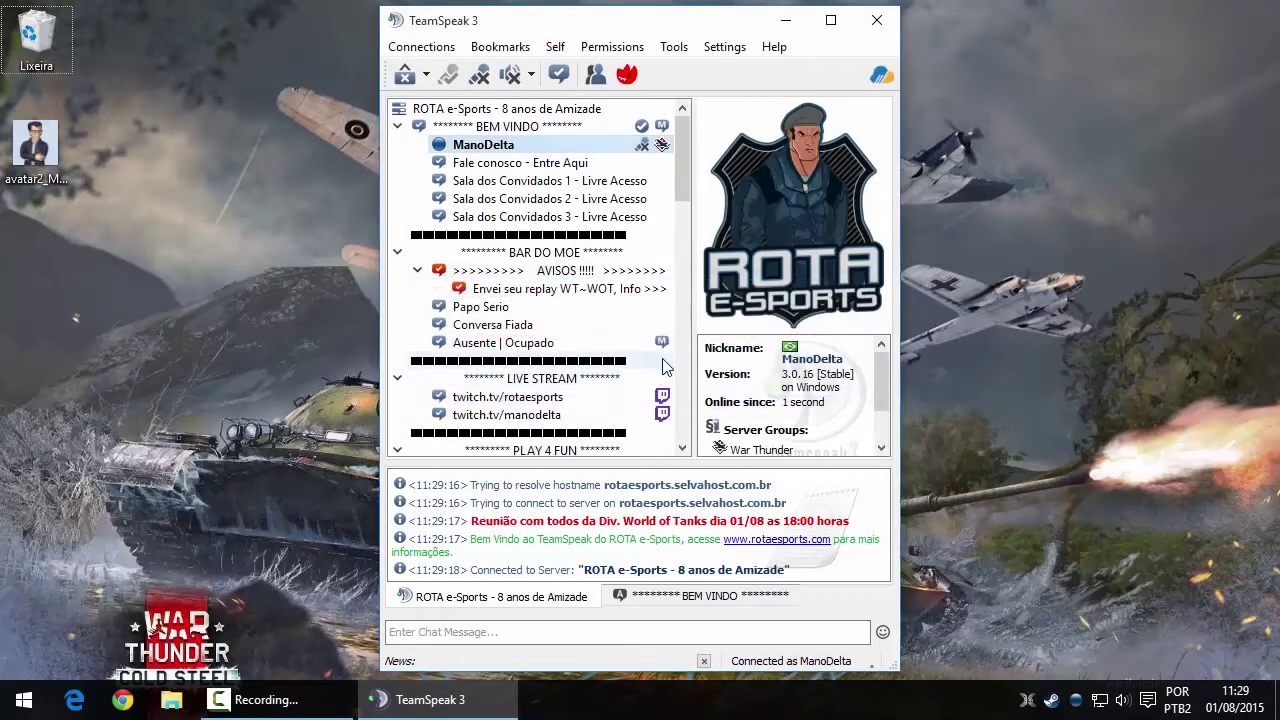
- Set the own client's avatar to the avatar2 image from the desktop folder (Área de Trabalho) and check the client info
{"action": "right_click", "coordinate": [526, 149]}
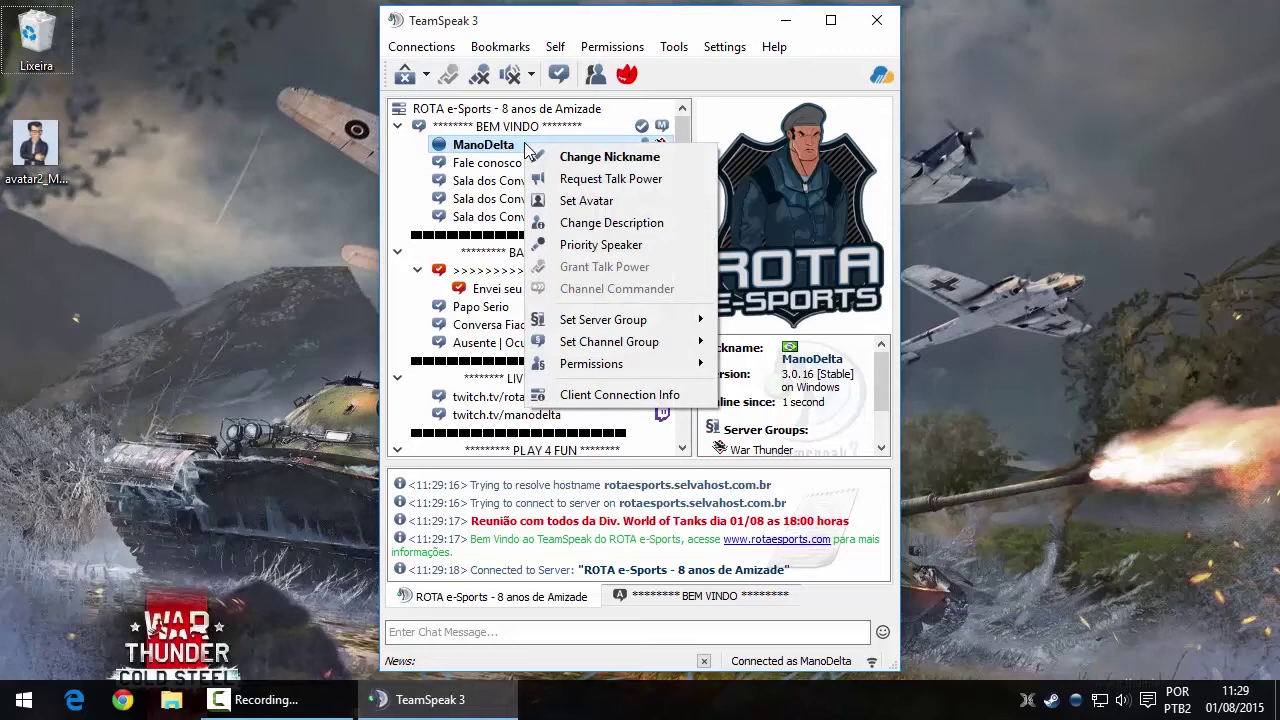
{"action": "left_click", "coordinate": [621, 204]}
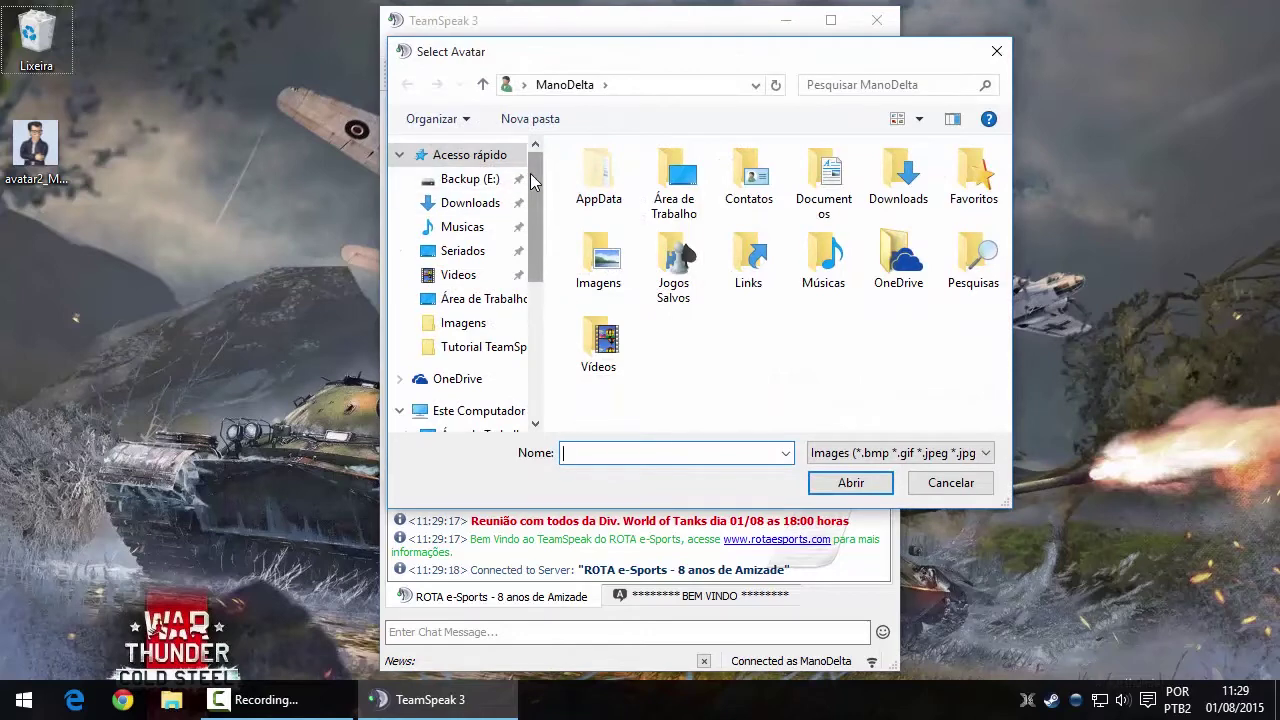
{"action": "left_click_drag", "start_coordinate": [538, 184], "coordinate": [538, 218]}
{"action": "left_click", "coordinate": [505, 196]}
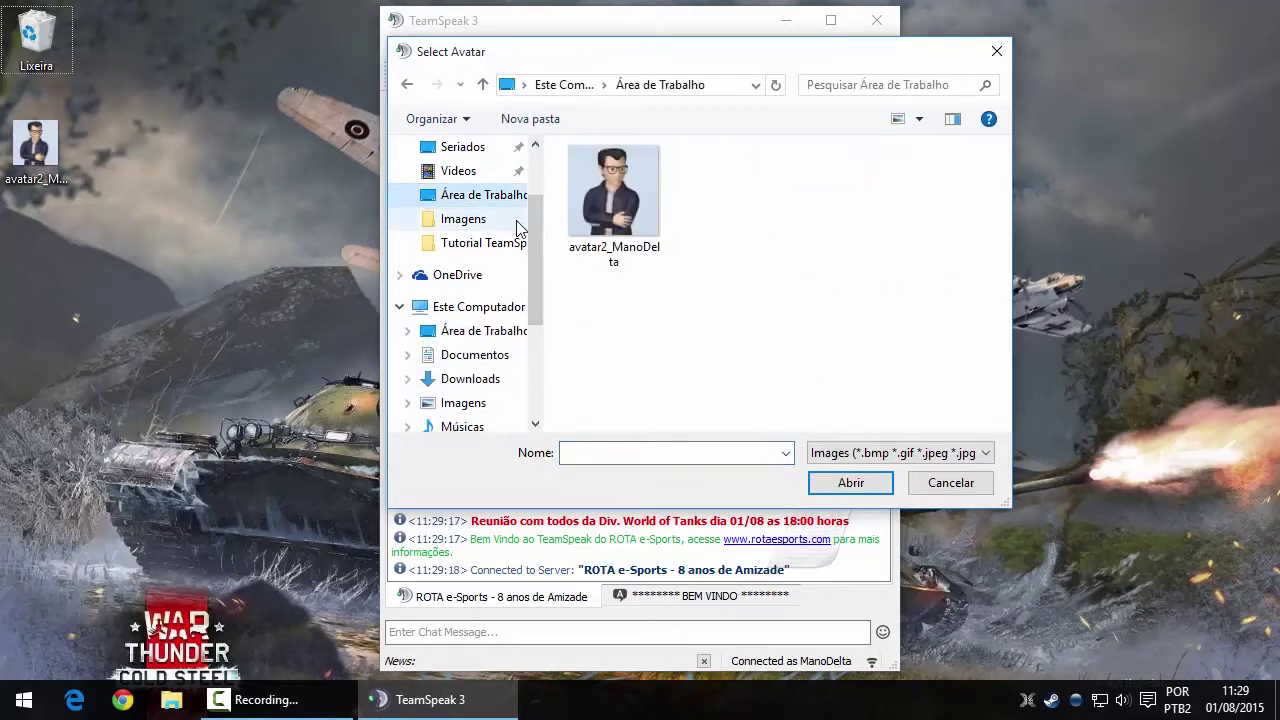
{"action": "left_click", "coordinate": [628, 260]}
{"action": "left_click", "coordinate": [851, 483]}
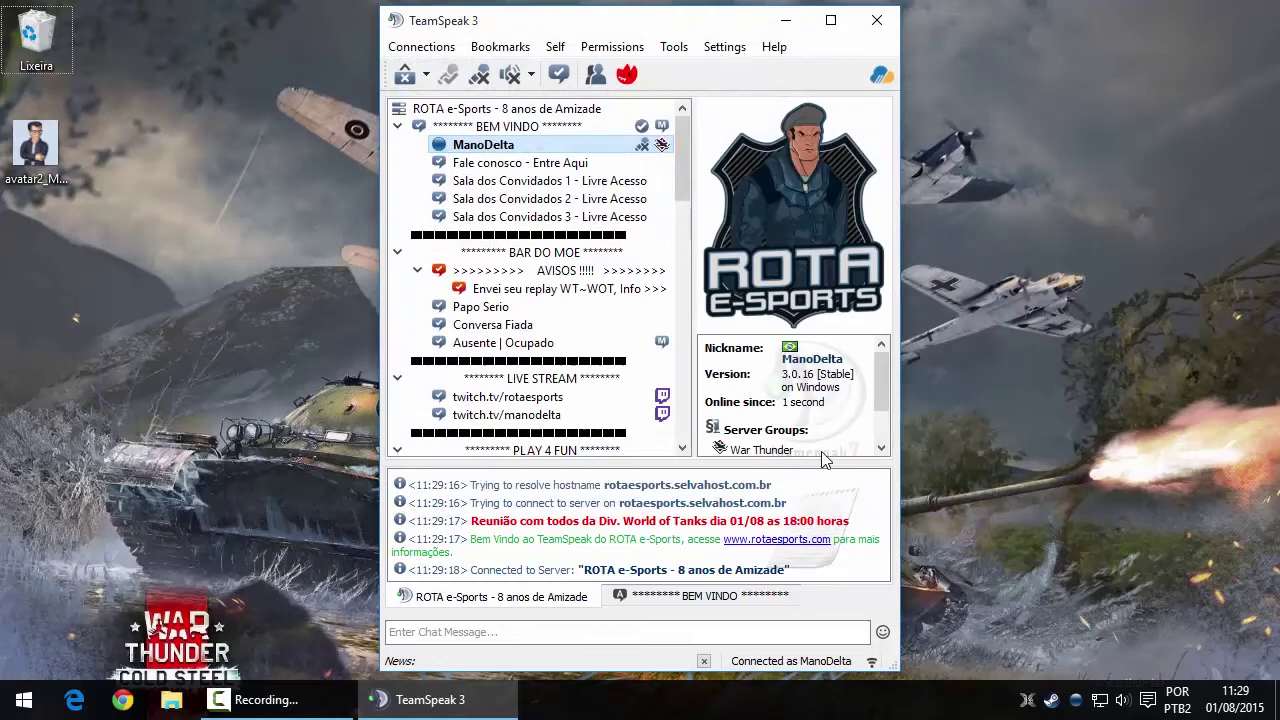
{"action": "mouse_move", "coordinate": [882, 362]}
{"action": "left_mouse_down"}
{"action": "mouse_move", "coordinate": [886, 420]}
{"action": "mouse_move", "coordinate": [891, 385]}
{"action": "left_mouse_up"}
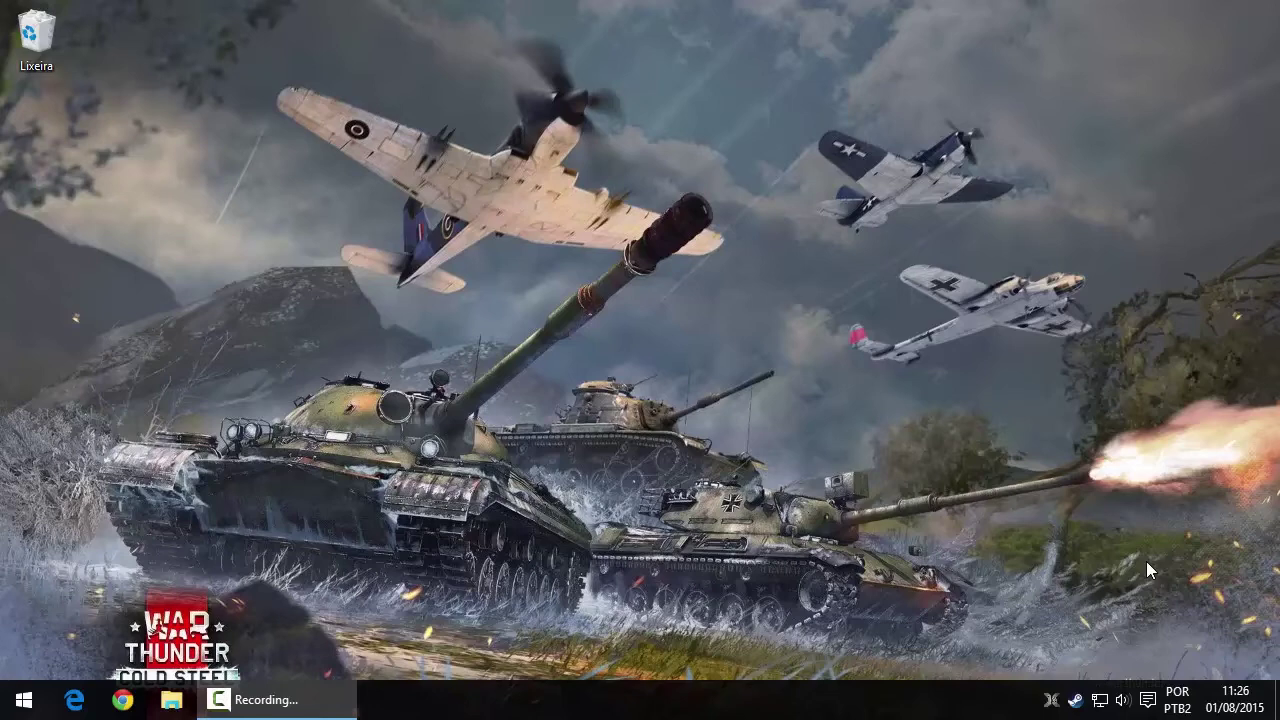
- Launch TeamSpeak 3 Client and open the hotkey configuration in the options, moving the dialog fully into view
{"action": "left_click", "coordinate": [24, 699]}
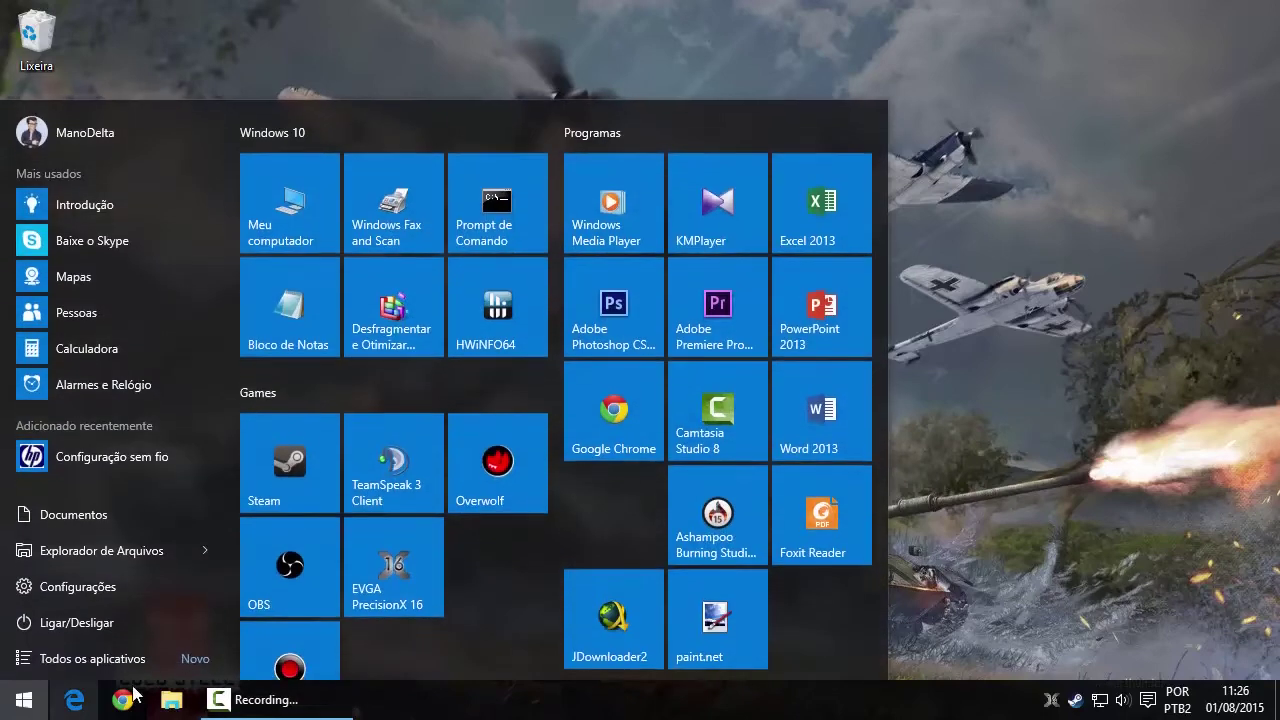
{"action": "left_click", "coordinate": [413, 470]}
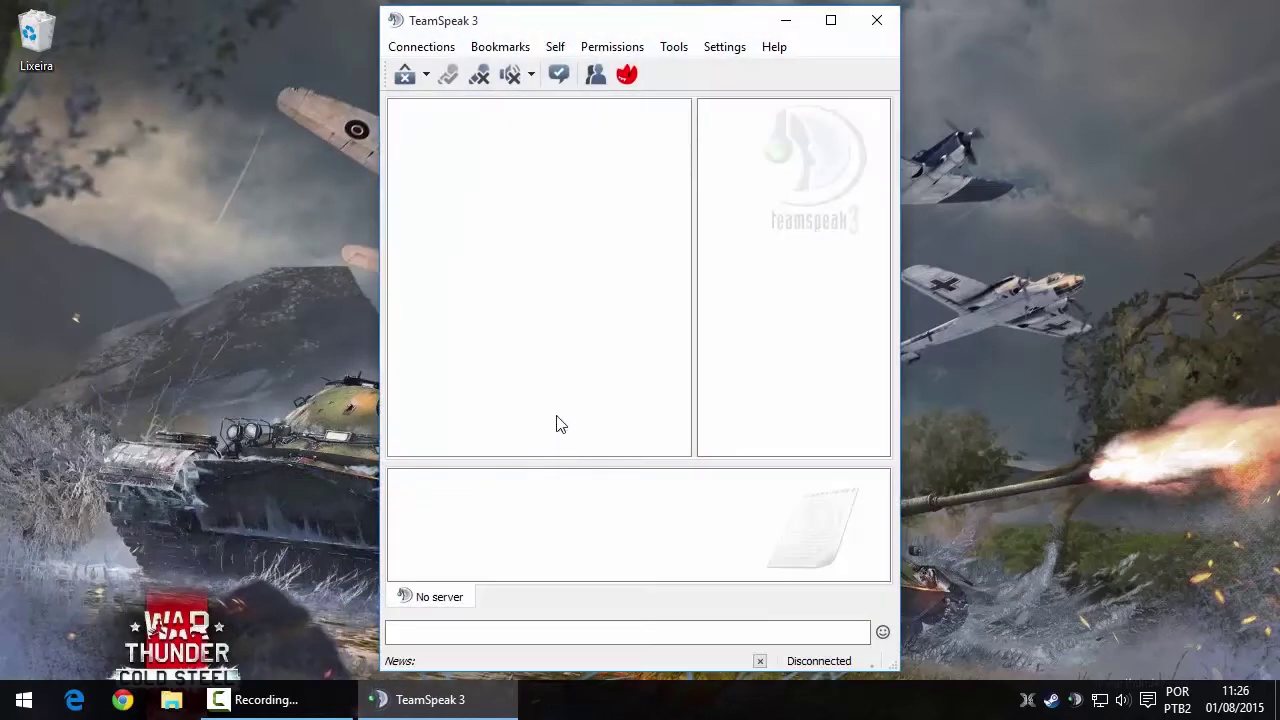
{"action": "left_click", "coordinate": [722, 48]}
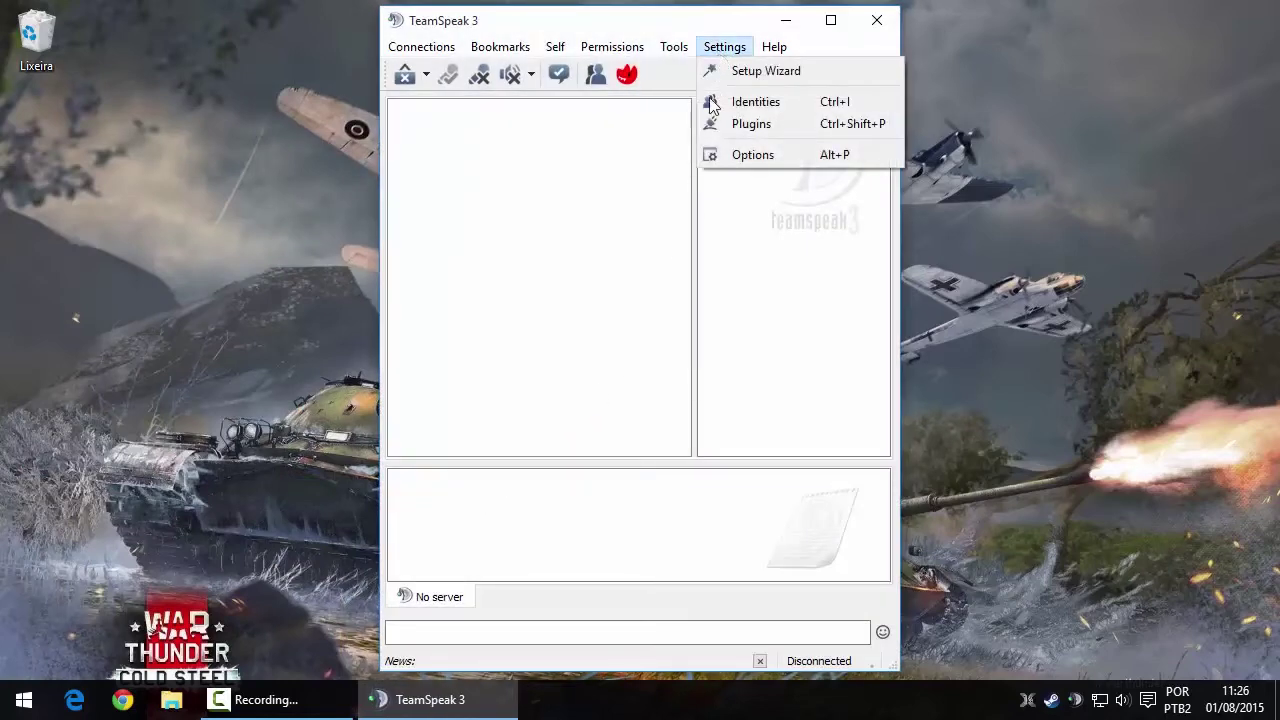
{"action": "left_click", "coordinate": [748, 157]}
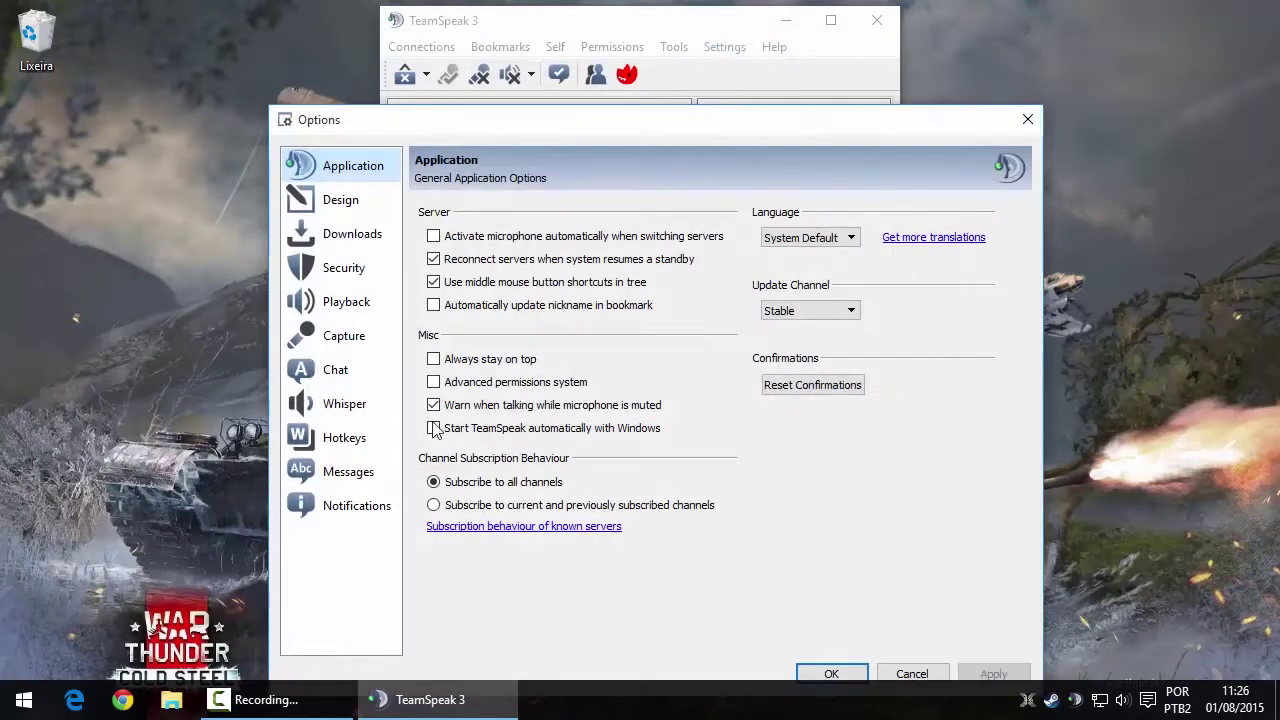
{"action": "left_click", "coordinate": [366, 442]}
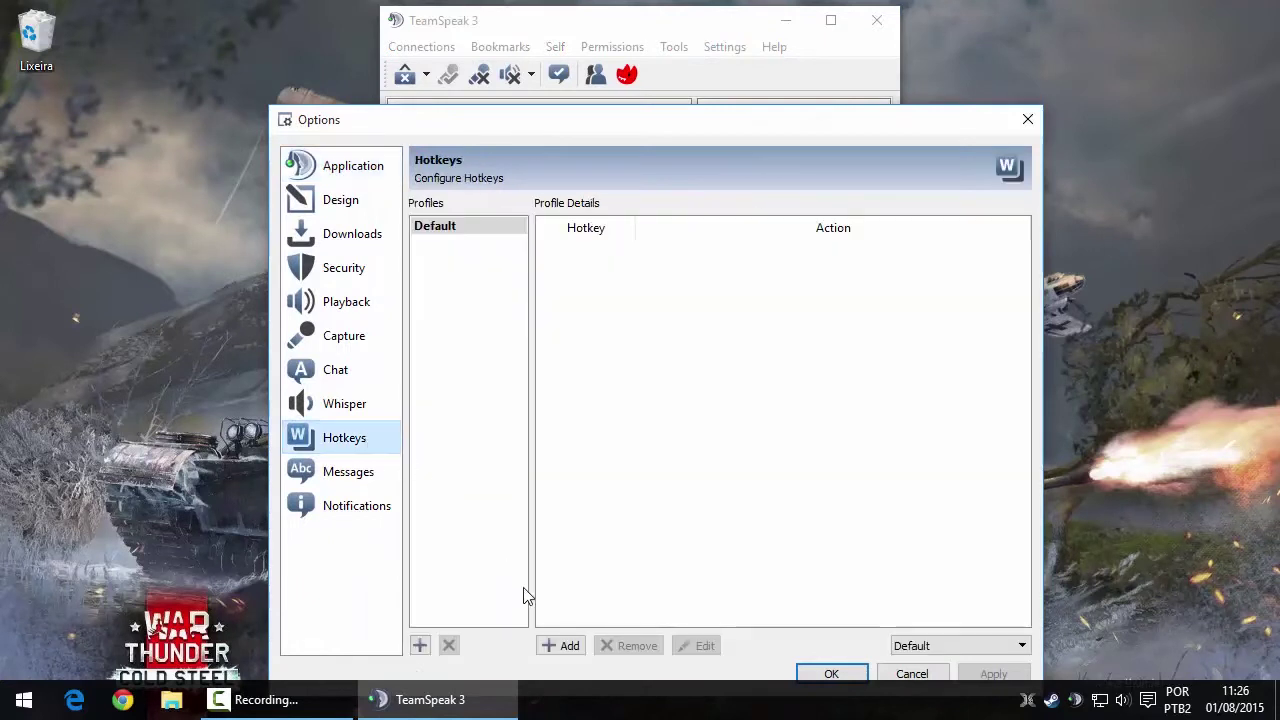
{"action": "left_click_drag", "start_coordinate": [658, 148], "coordinate": [653, 100]}
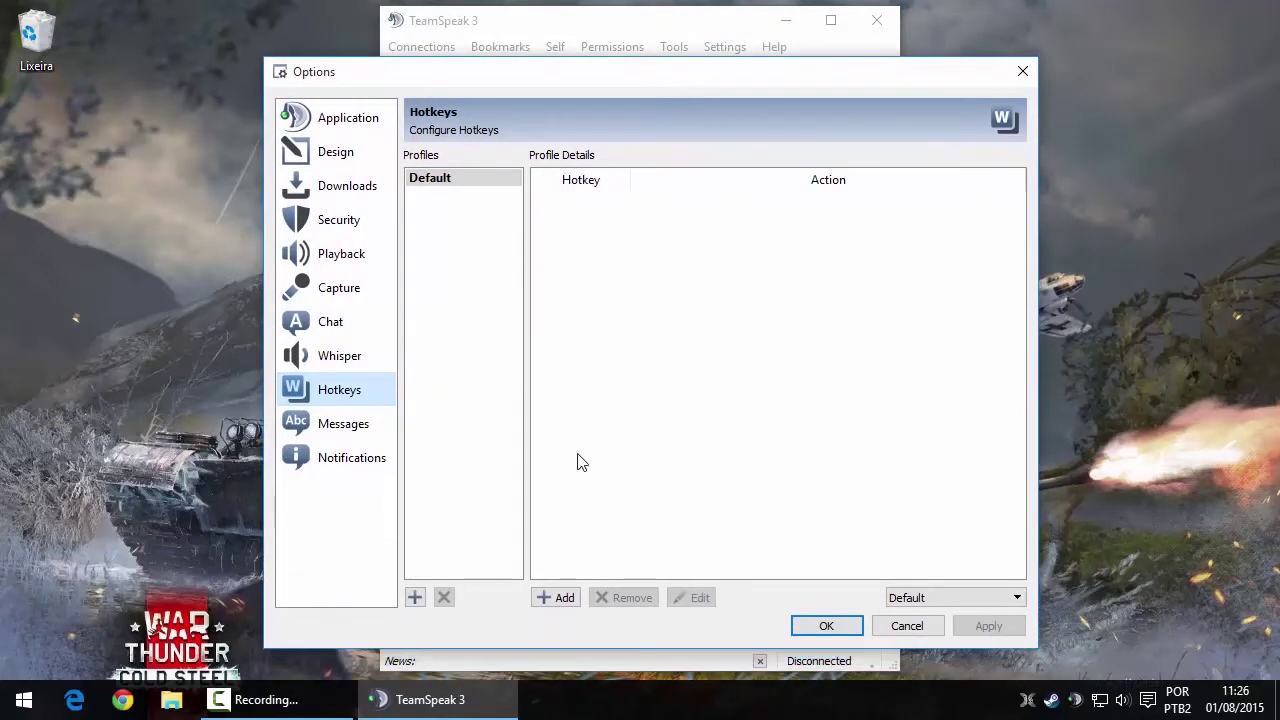
- Add a hotkey to the Default profile for Toggle Microphone Mute on key down, assigned to the numpad Delete key
{"action": "left_click", "coordinate": [560, 598]}
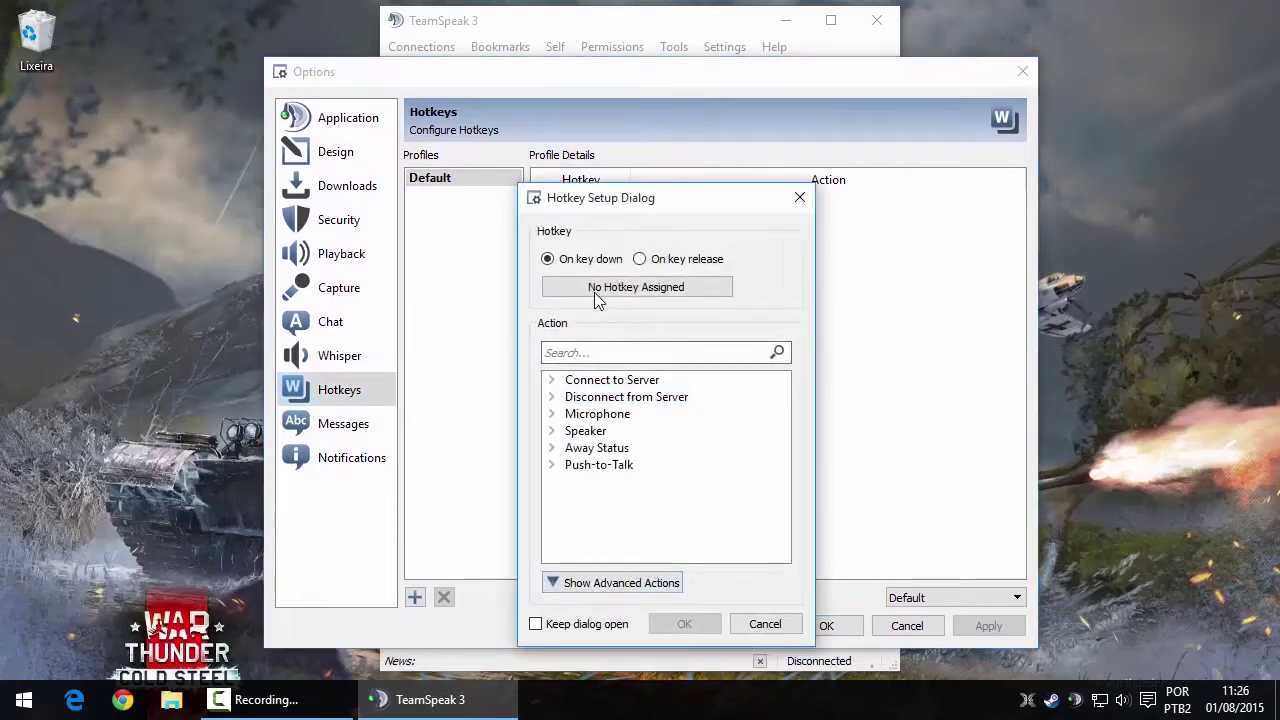
{"action": "left_click", "coordinate": [552, 414]}
{"action": "left_click", "coordinate": [636, 438]}
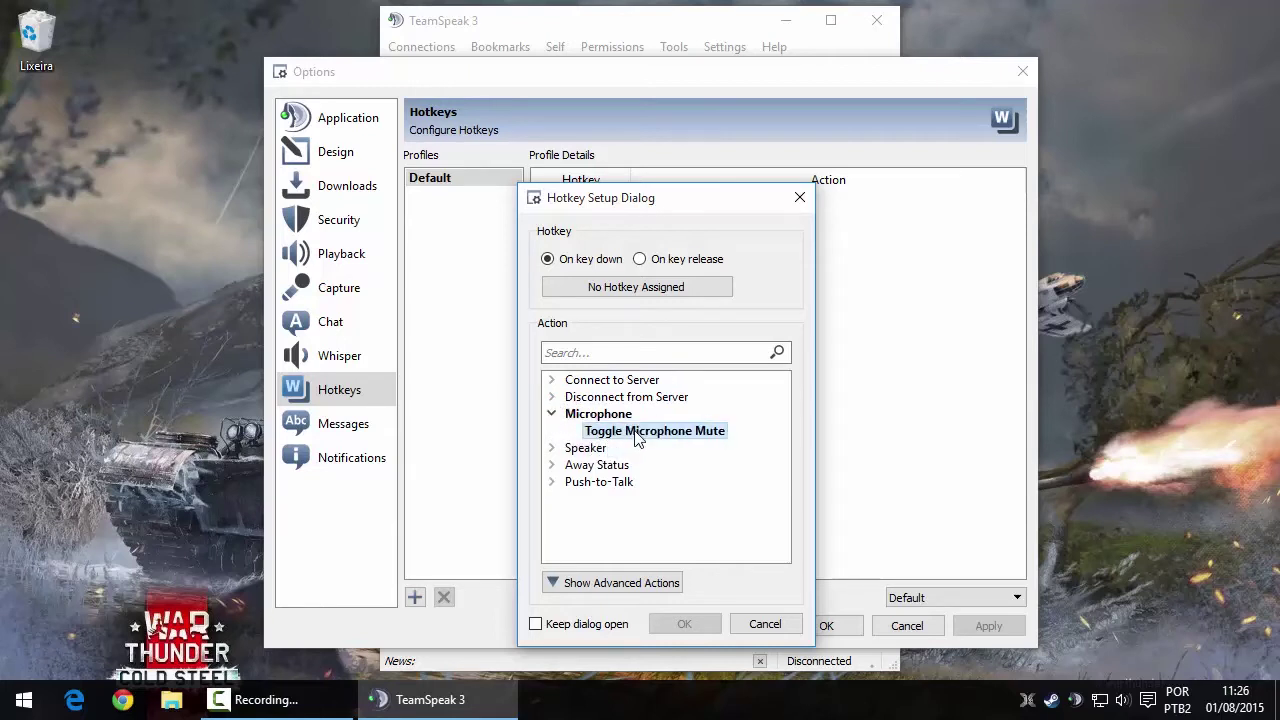
{"action": "left_click", "coordinate": [607, 296]}
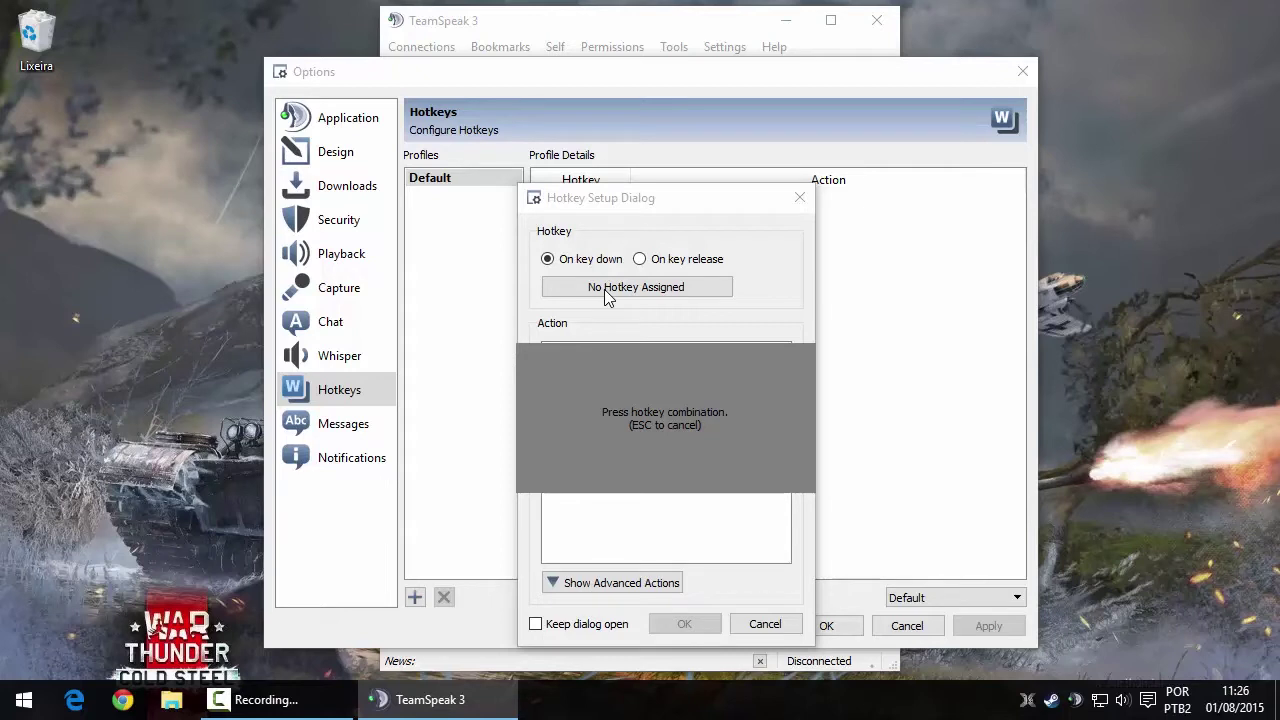
{"action": "key", "text": "KP_Delete"}
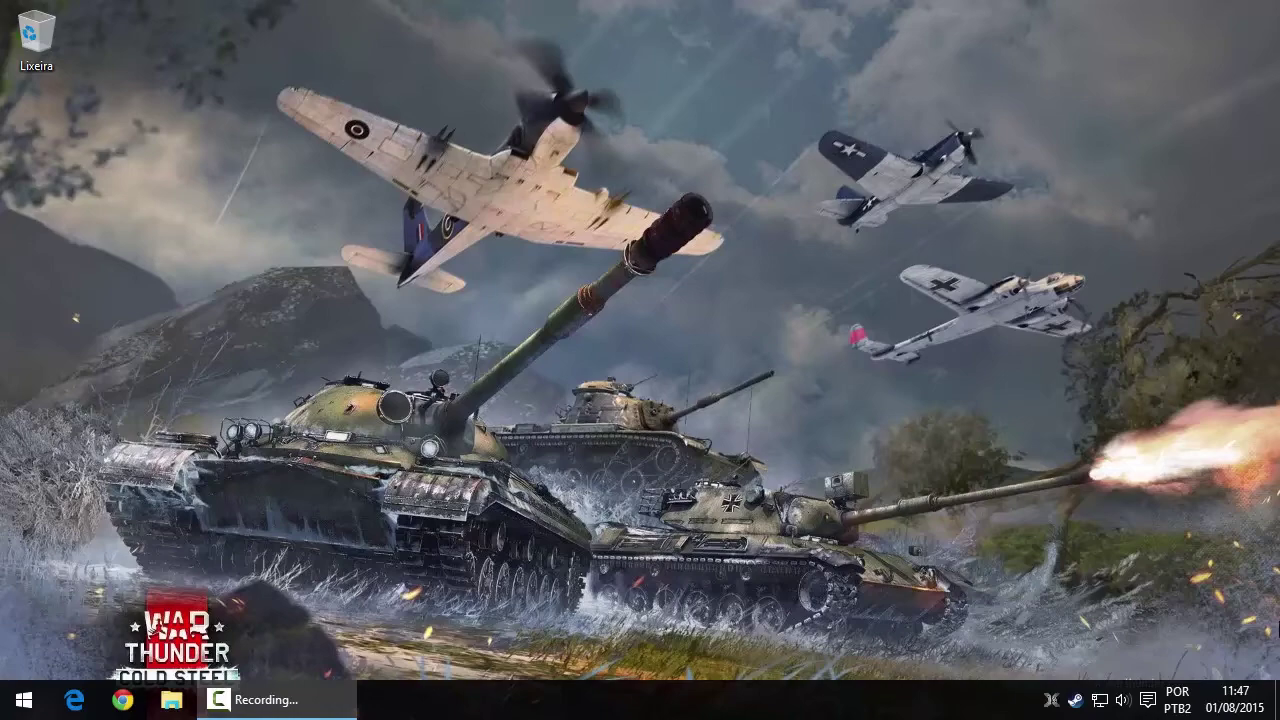
- Launch TeamSpeak 3 Client, connect to rotaesports.selvahost.com.br with the prefilled details and dismiss the host message
{"action": "key", "text": "super"}
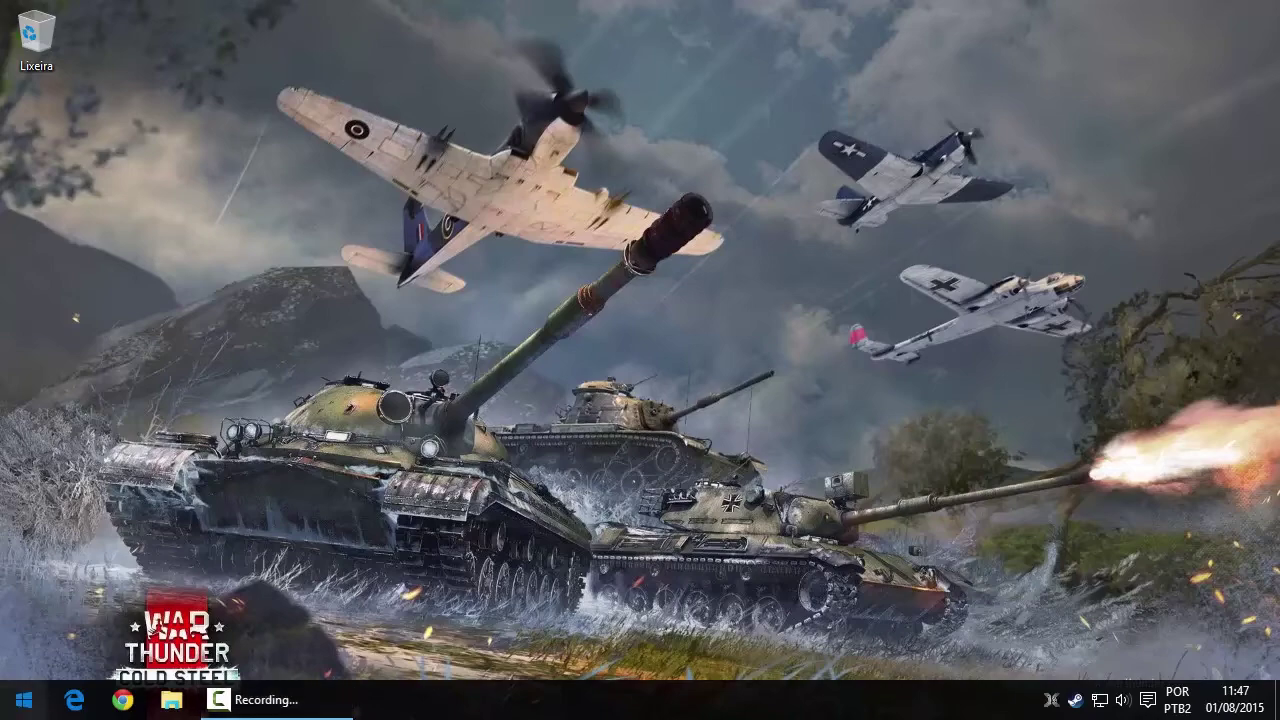
{"action": "left_click", "coordinate": [424, 444]}
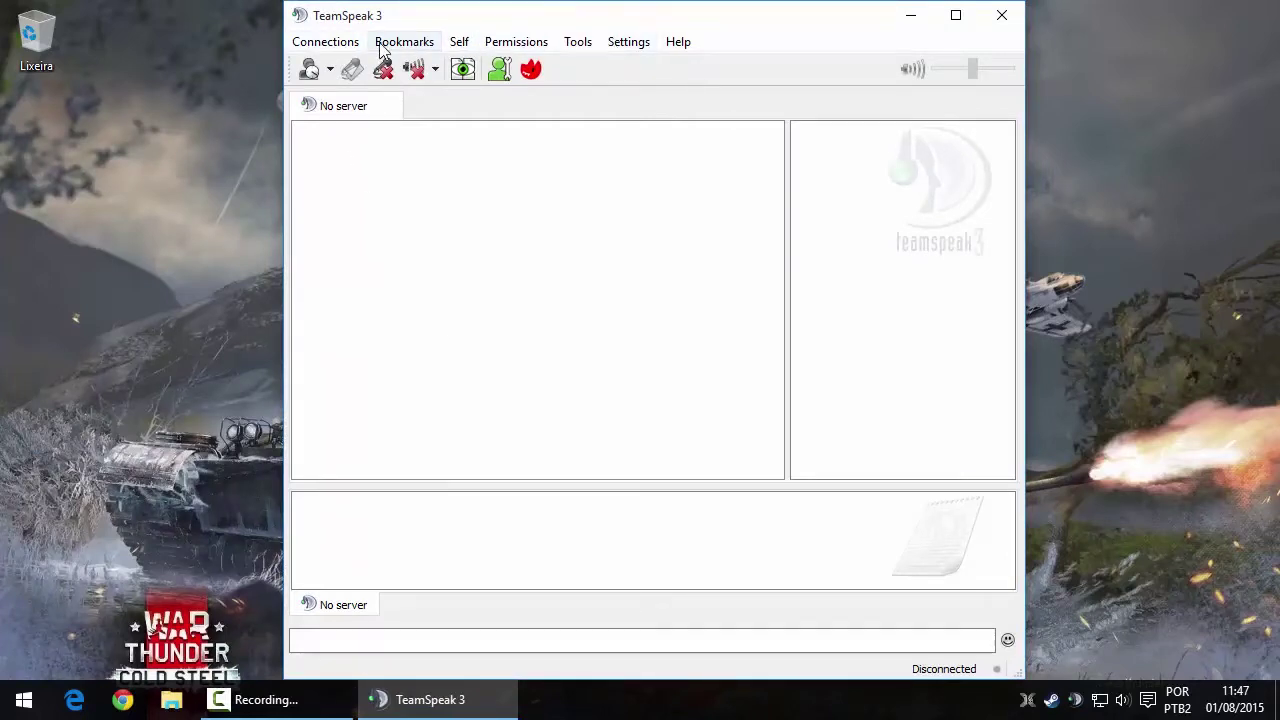
{"action": "left_click", "coordinate": [325, 41]}
{"action": "left_click", "coordinate": [381, 67]}
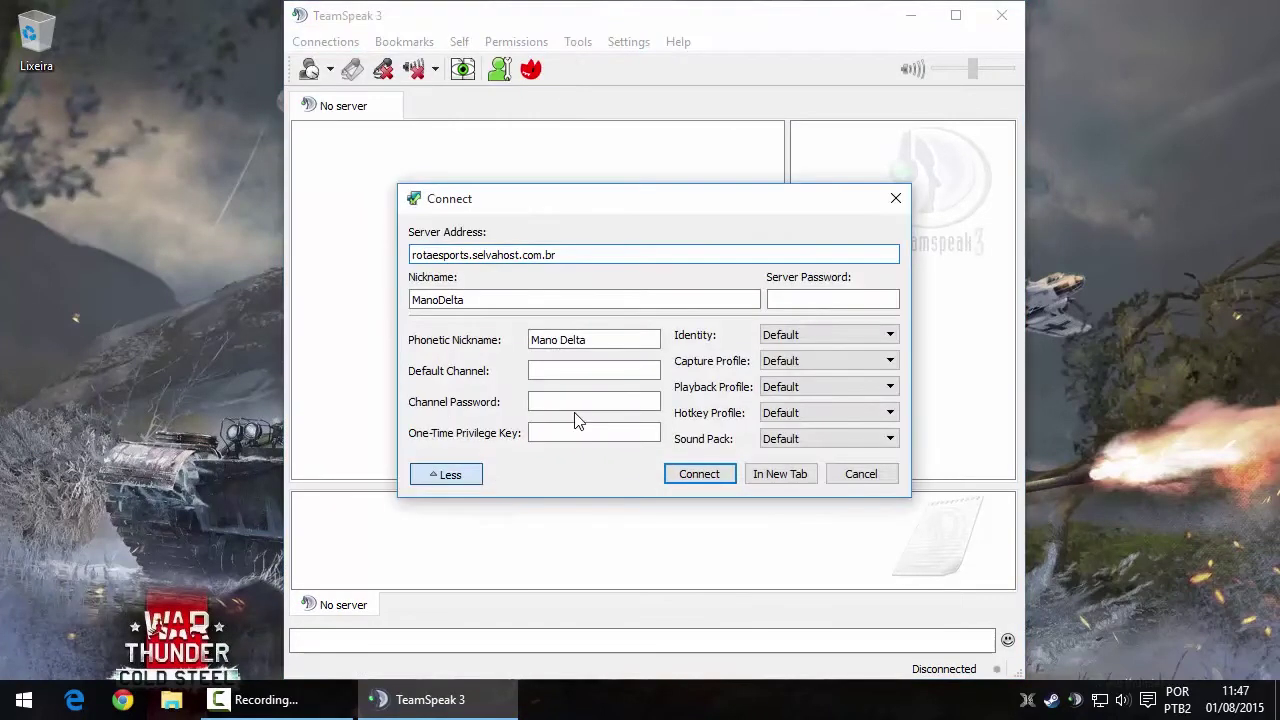
{"action": "left_click", "coordinate": [692, 473]}
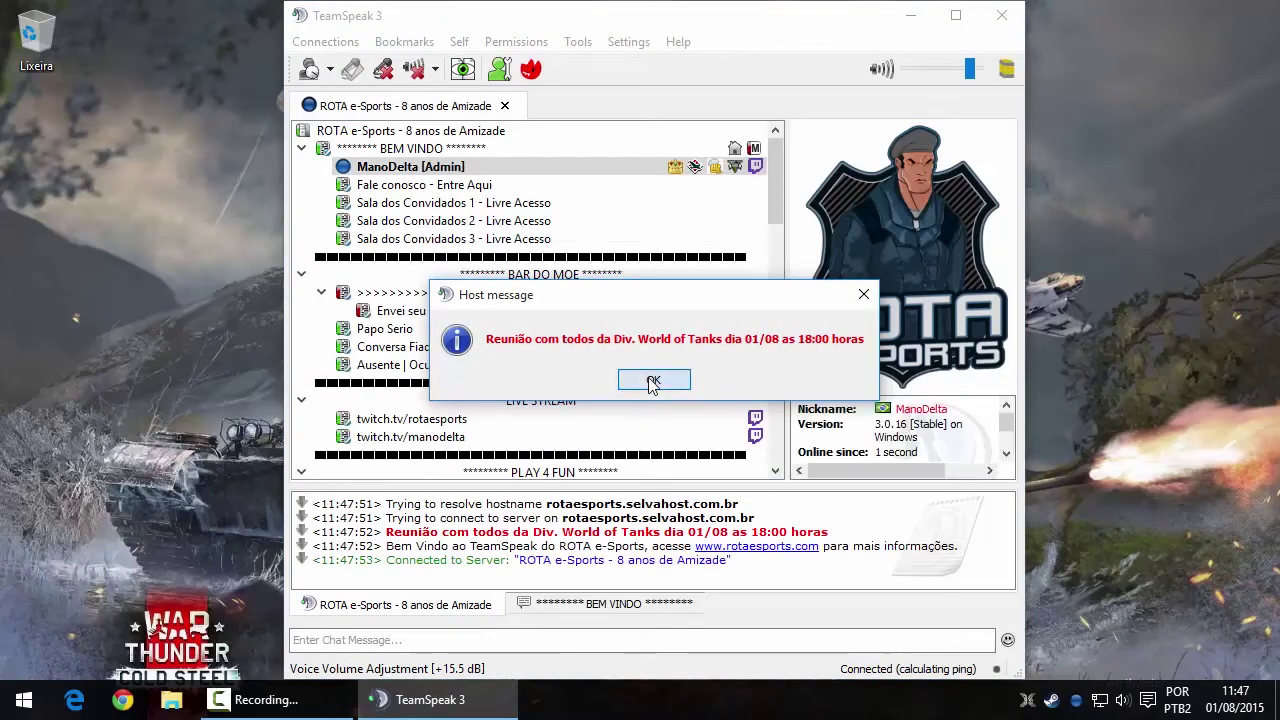
{"action": "left_click", "coordinate": [653, 381]}
- Join the Ausente | Ocupado channel, mute the microphone and set the status to away
{"action": "double_click", "coordinate": [440, 366]}
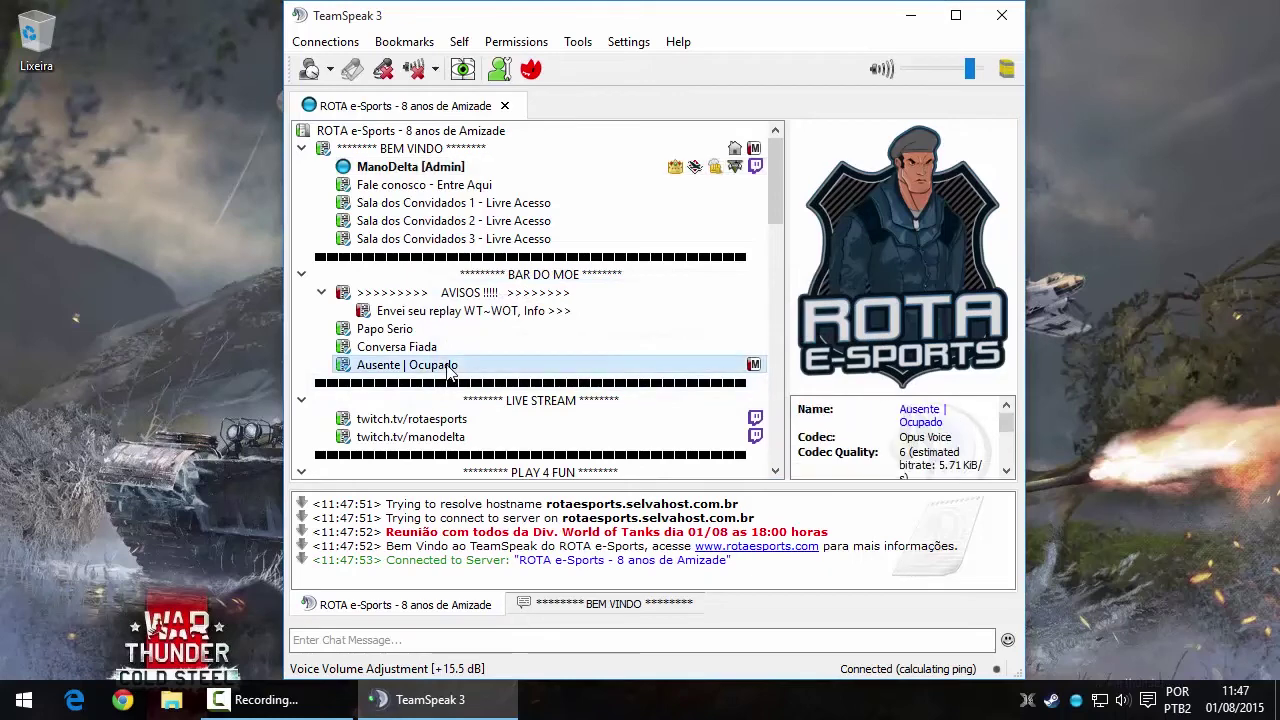
{"action": "left_click", "coordinate": [384, 68]}
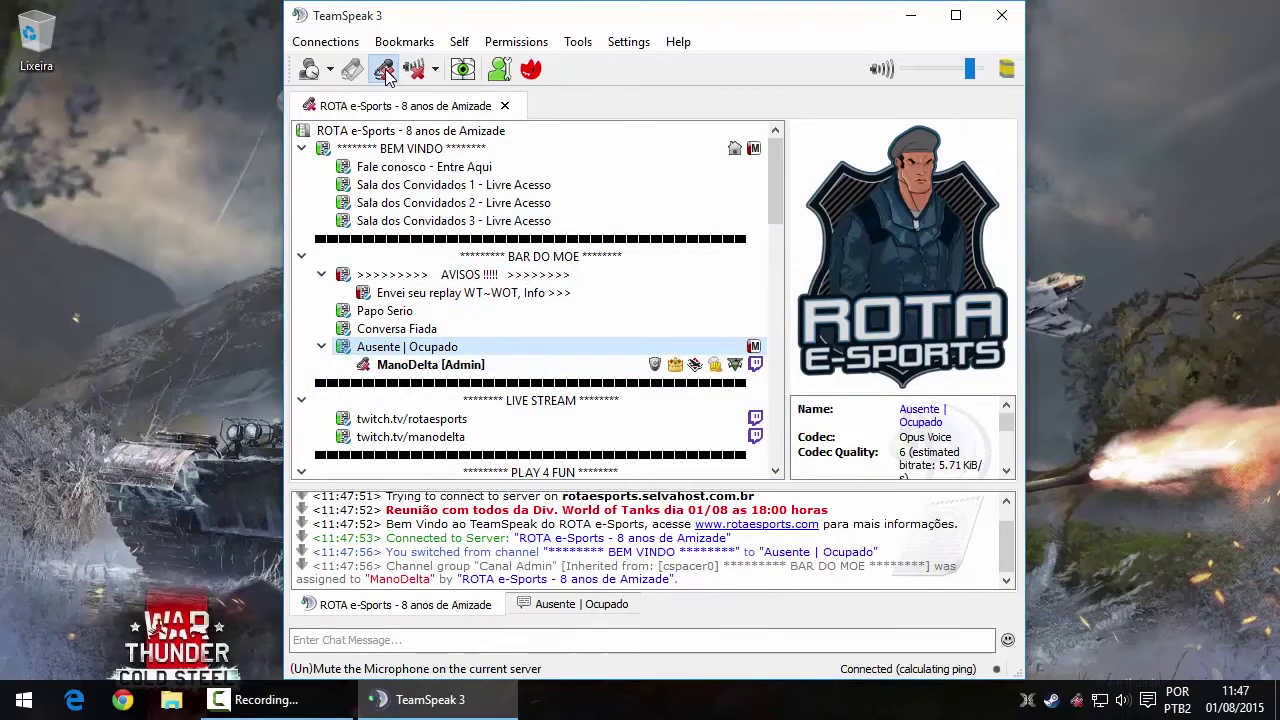
{"action": "left_click", "coordinate": [310, 70]}
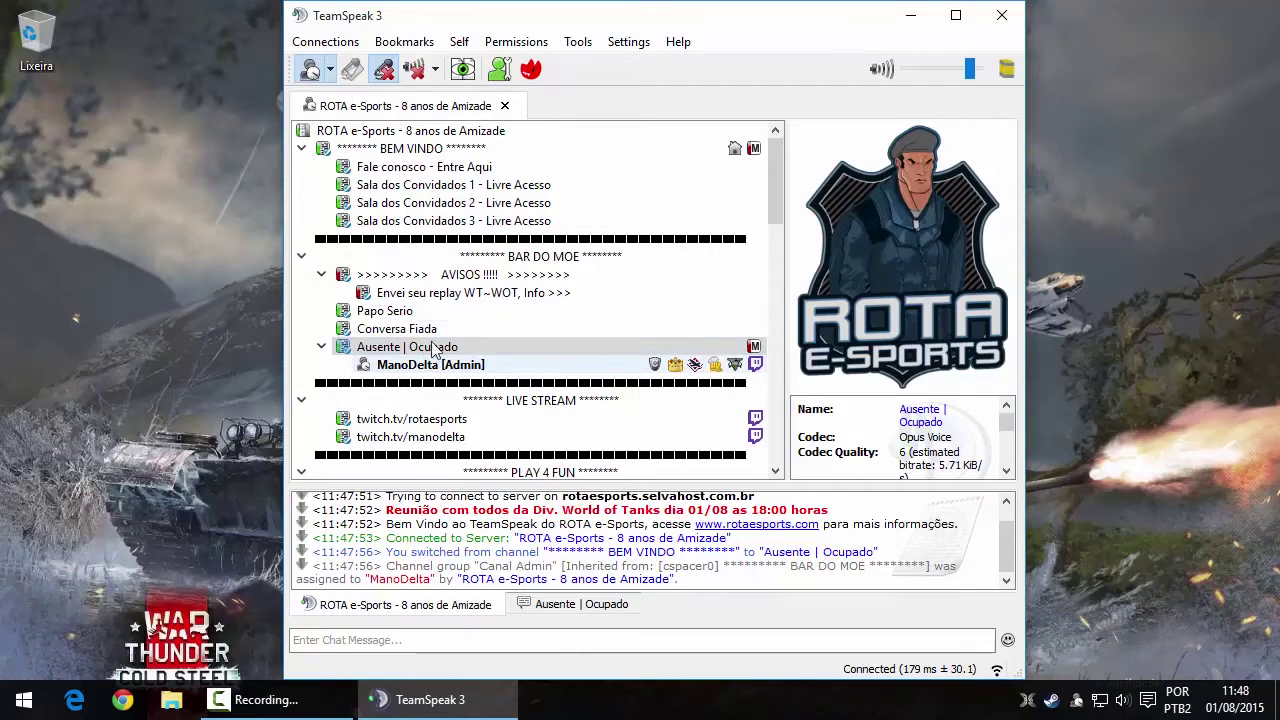
- Open the message options and add a new message preset of type Away
{"action": "left_click", "coordinate": [616, 48]}
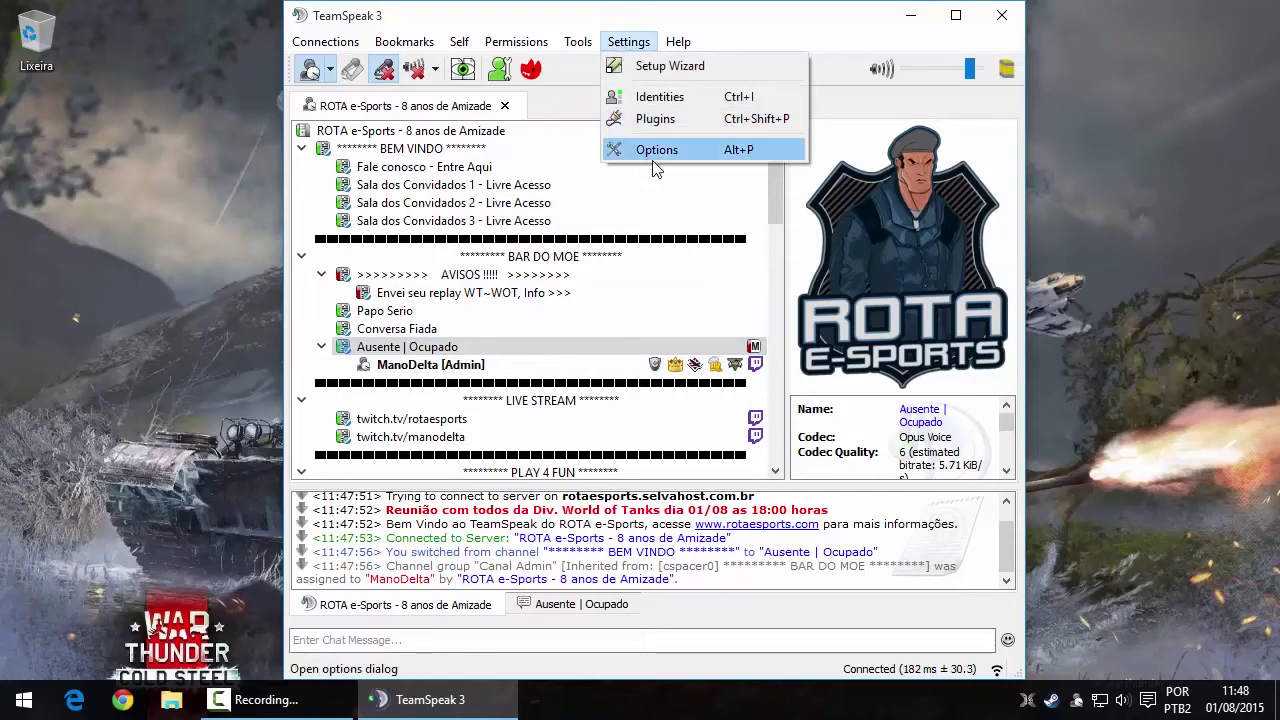
{"action": "left_click", "coordinate": [651, 156]}
{"action": "left_click_drag", "start_coordinate": [526, 49], "coordinate": [671, 15]}
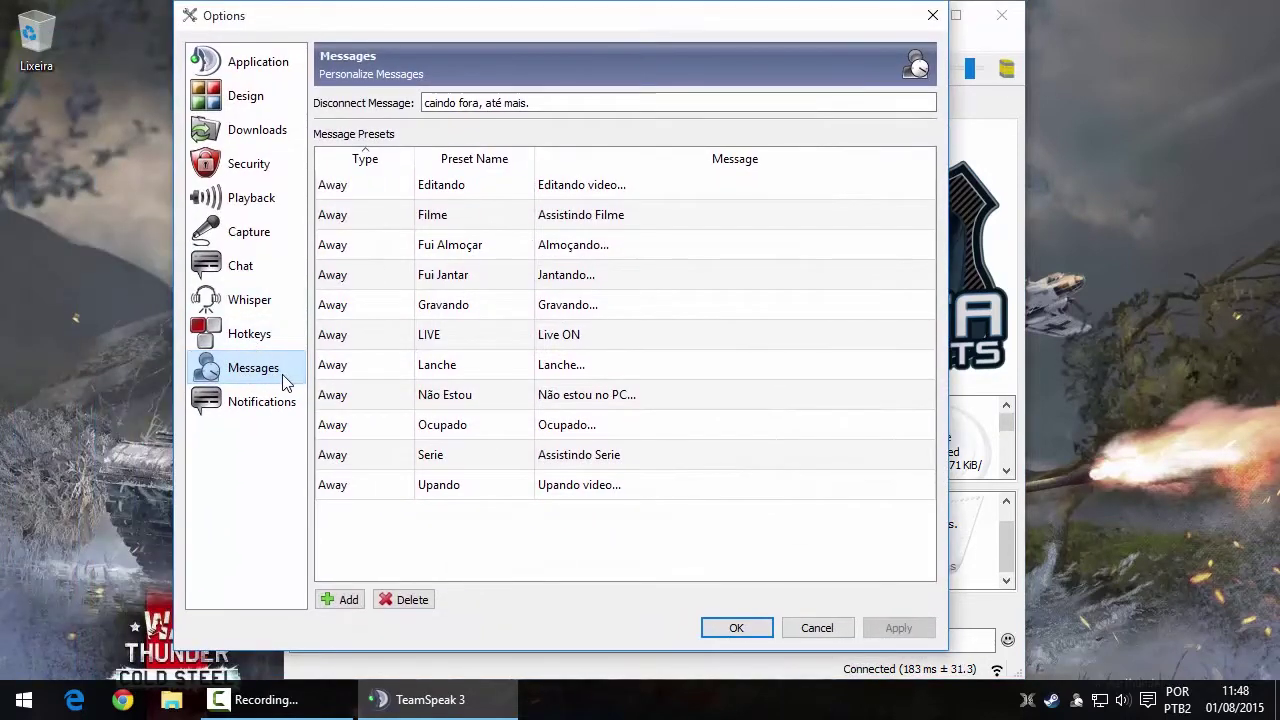
{"action": "left_click", "coordinate": [340, 600]}
{"action": "left_click", "coordinate": [403, 516]}
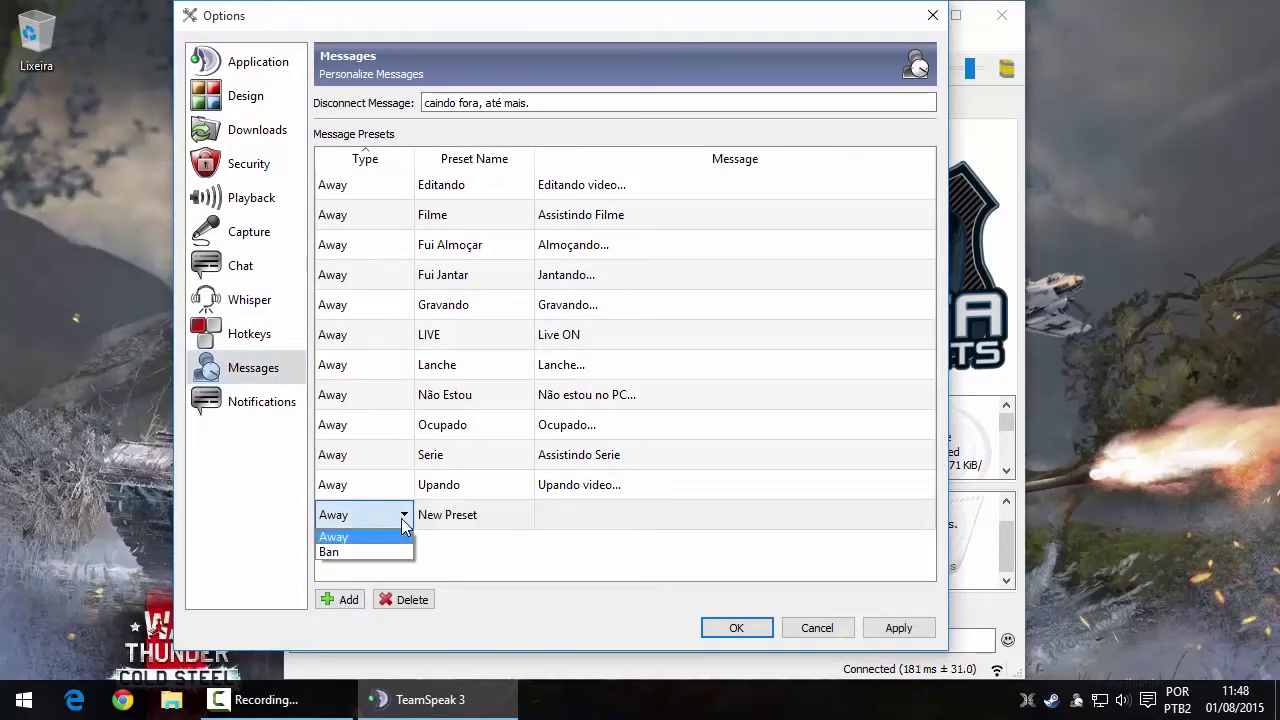
{"action": "left_click", "coordinate": [365, 537]}
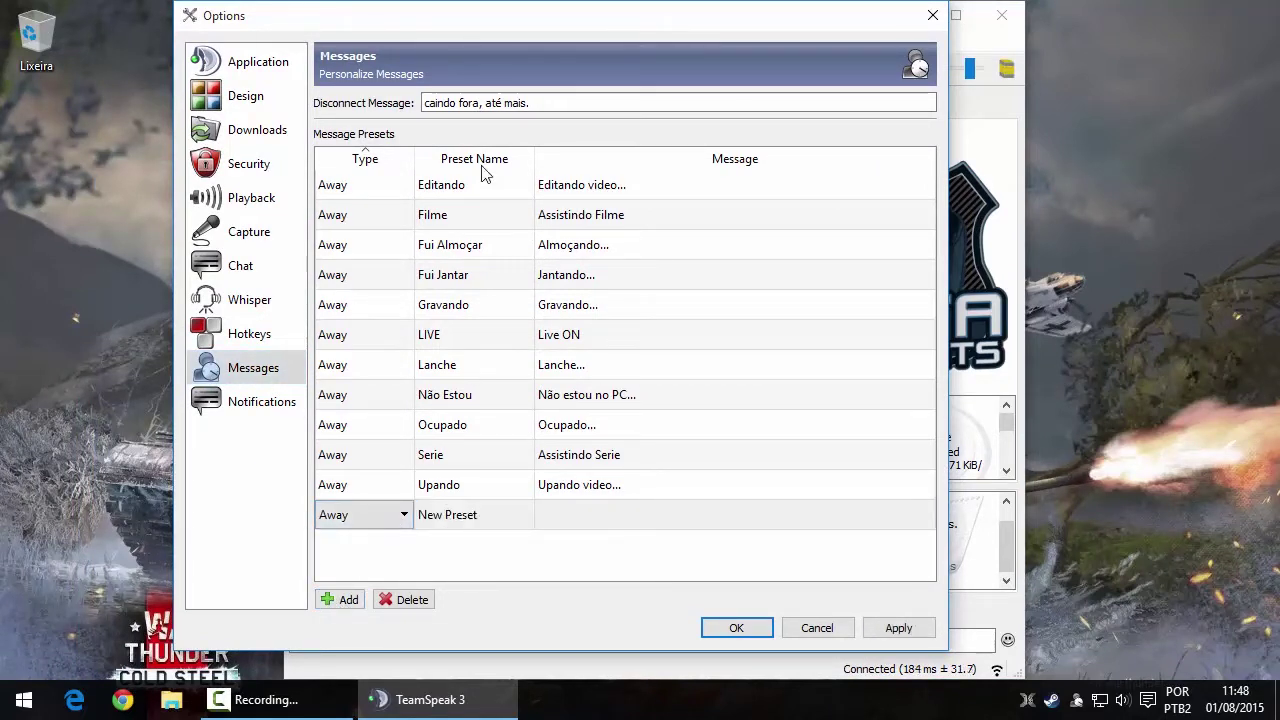
- Name the new Away preset Trabalho and set its message to "Trabalhando..."
{"action": "double_click", "coordinate": [464, 516]}
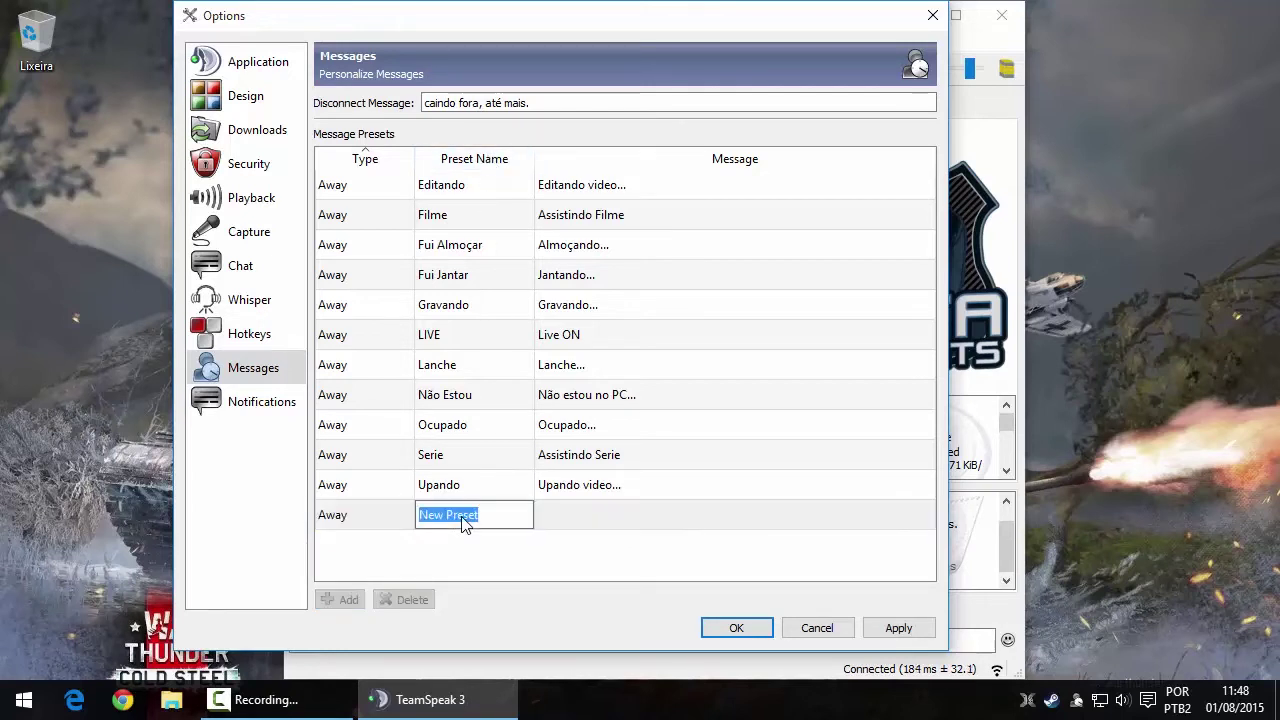
{"action": "key", "text": "BackSpace"}
{"action": "left_click", "coordinate": [565, 514]}
{"action": "double_click", "coordinate": [565, 514]}
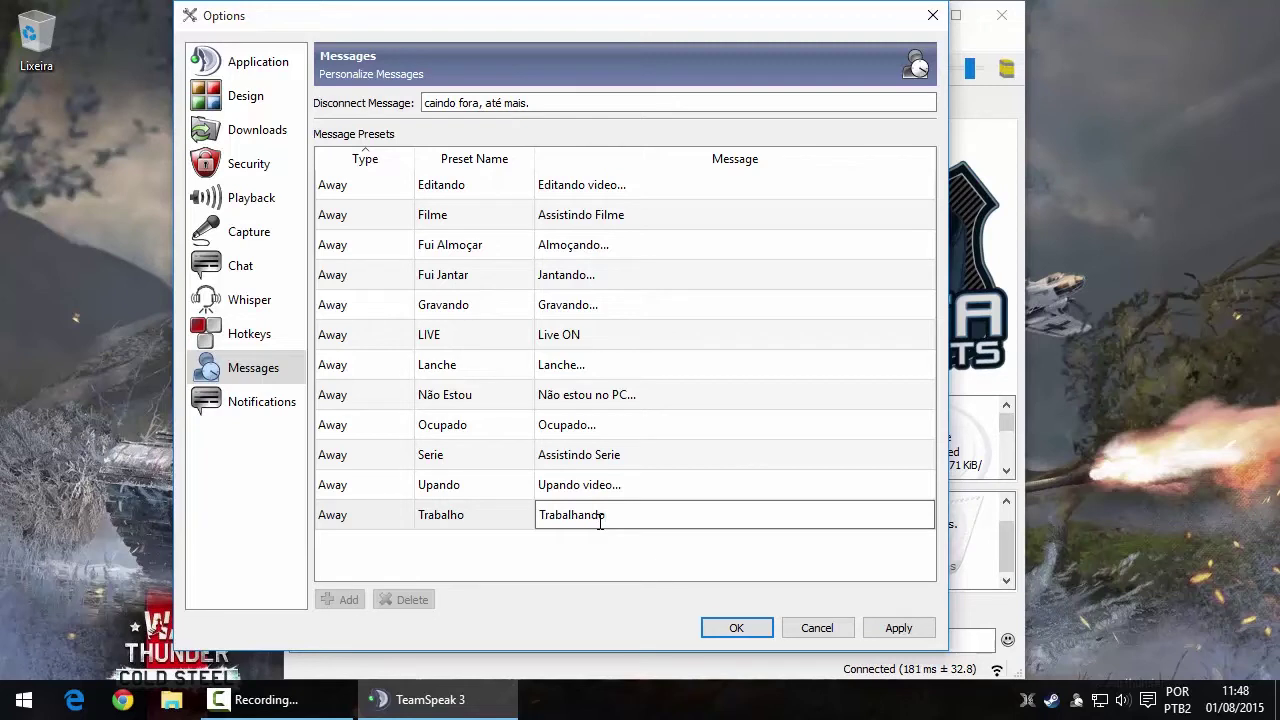
{"action": "left_click", "coordinate": [806, 568]}
- Apply the message options and set the away status to the Trabalho preset
{"action": "left_click", "coordinate": [896, 627]}
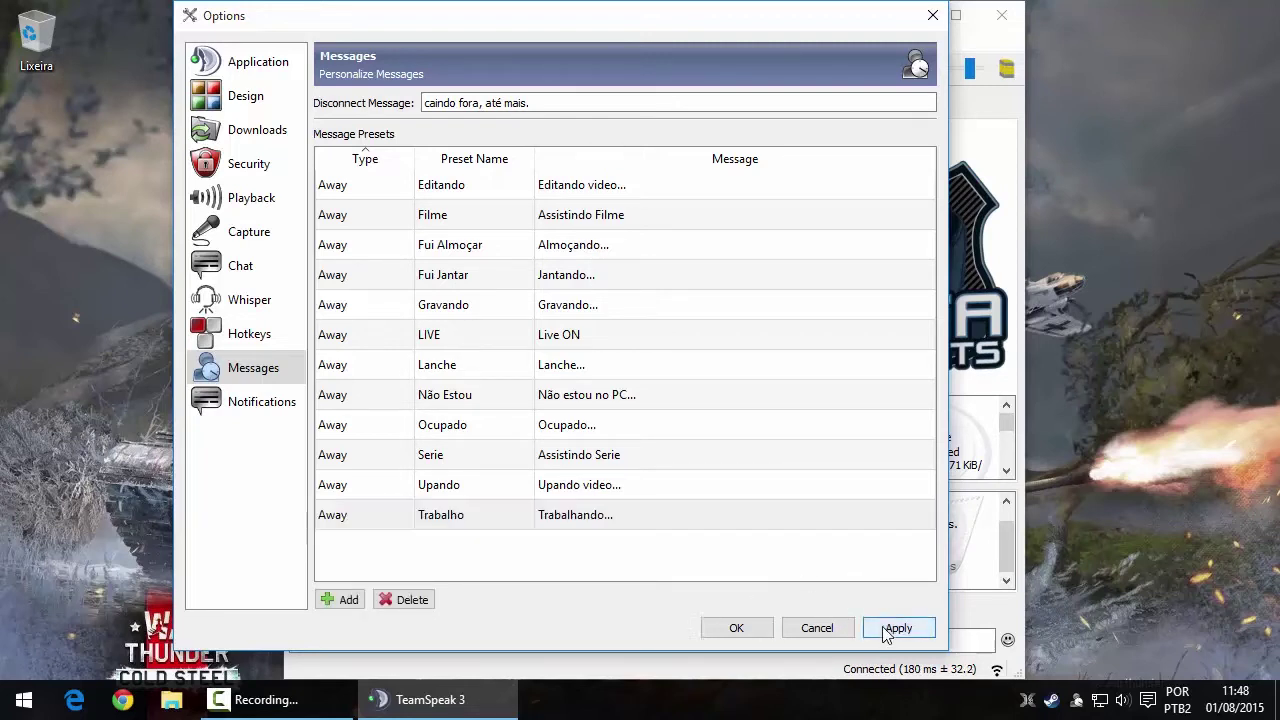
{"action": "left_click", "coordinate": [736, 630]}
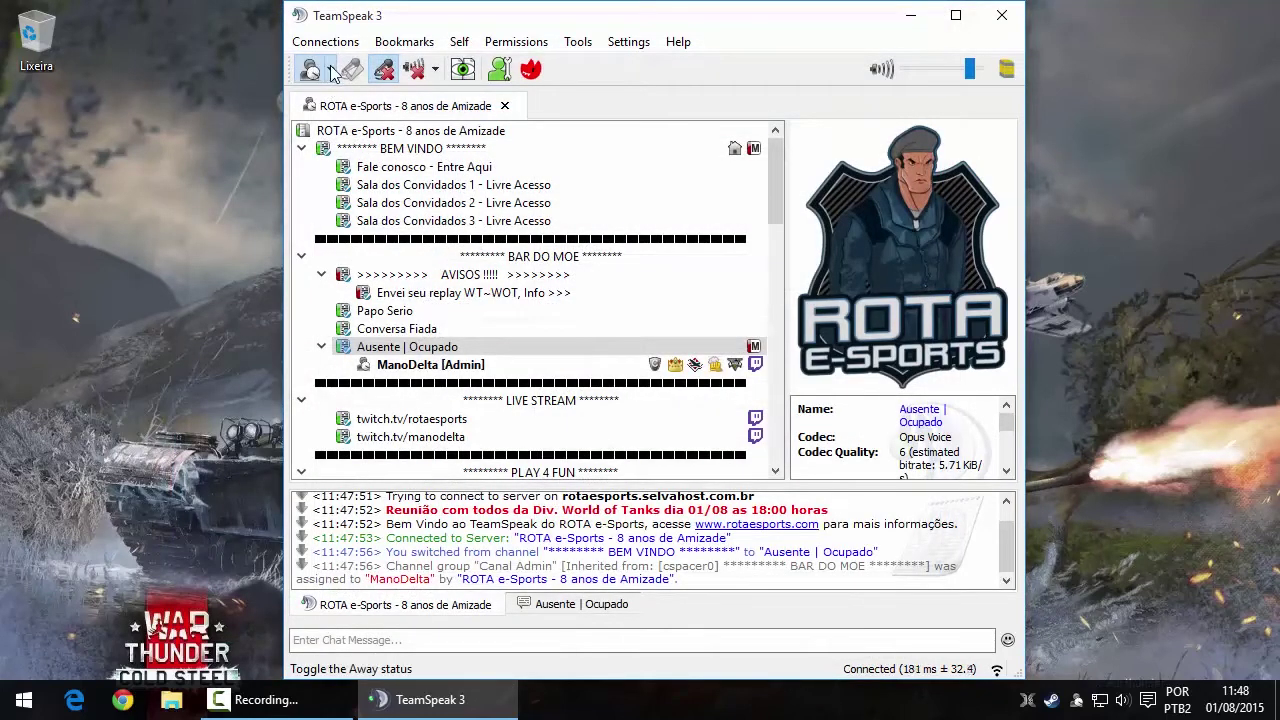
{"action": "left_click", "coordinate": [330, 72]}
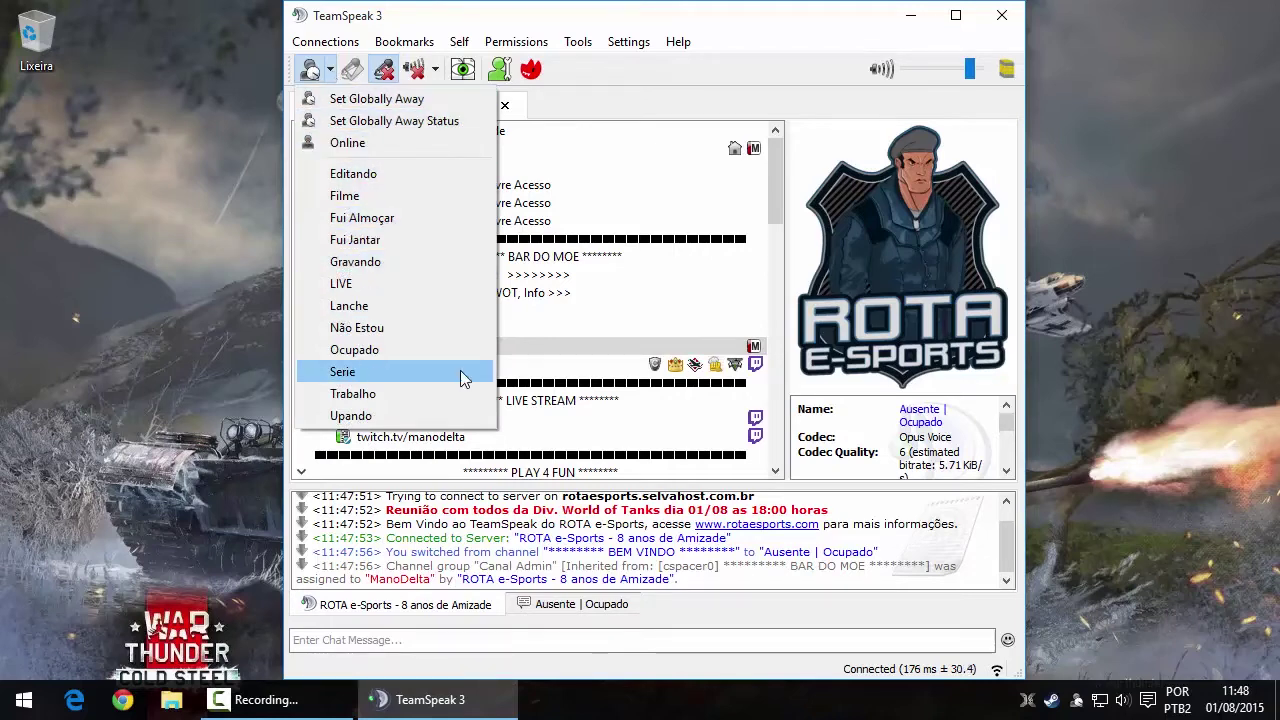
{"action": "left_click", "coordinate": [375, 394]}
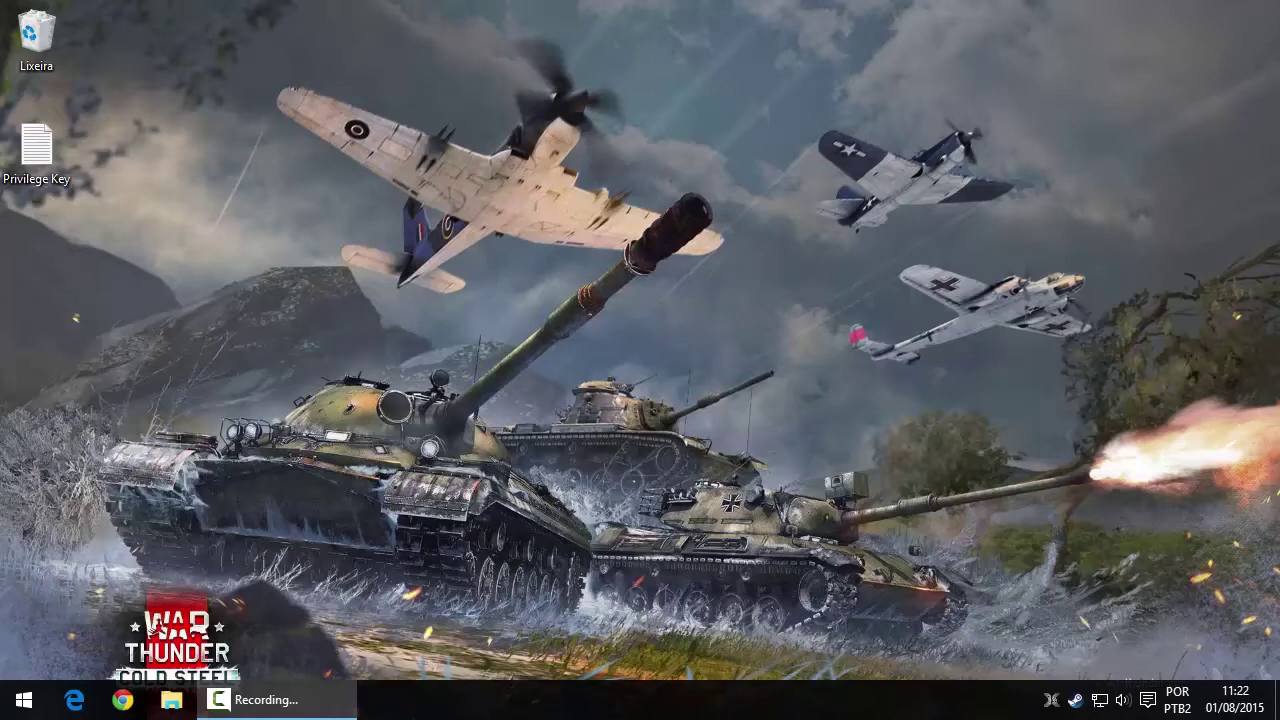
- Start TeamSpeak 3 Client again, connect to rotaesports.selvahost.com.br as a visitor with the prefilled details and close the host message
{"action": "left_click", "coordinate": [24, 700]}
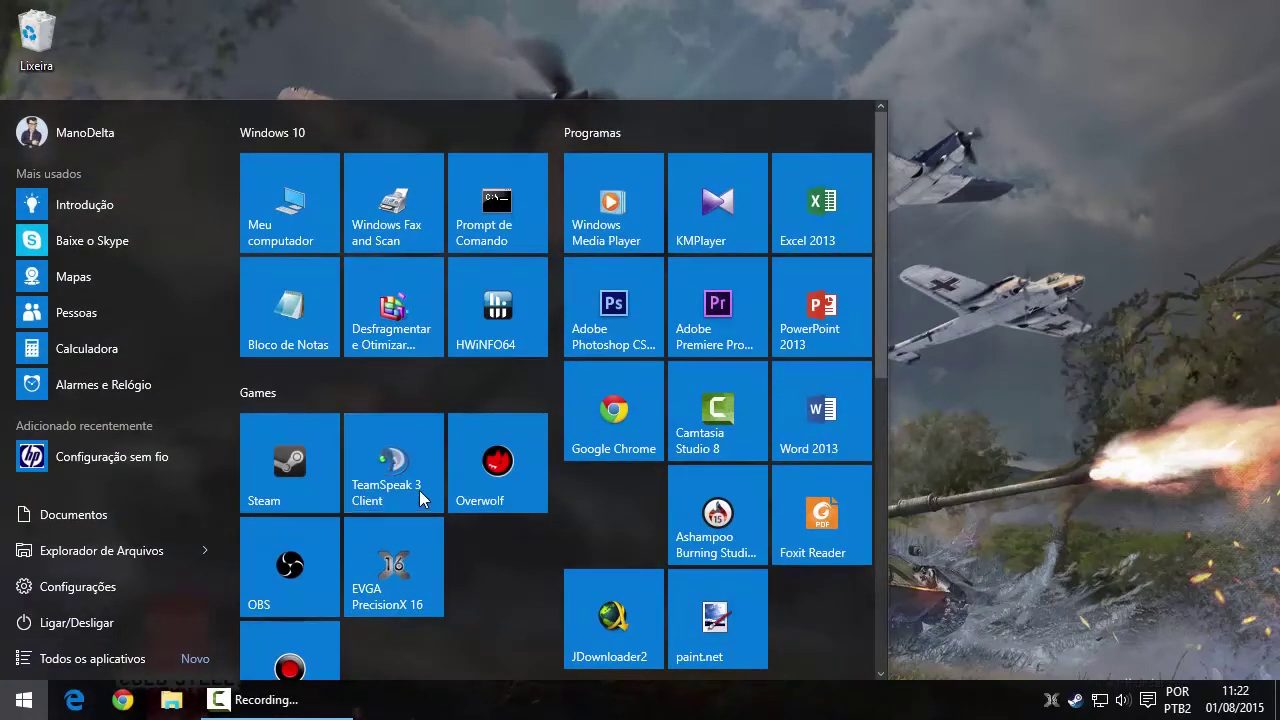
{"action": "left_click", "coordinate": [419, 490]}
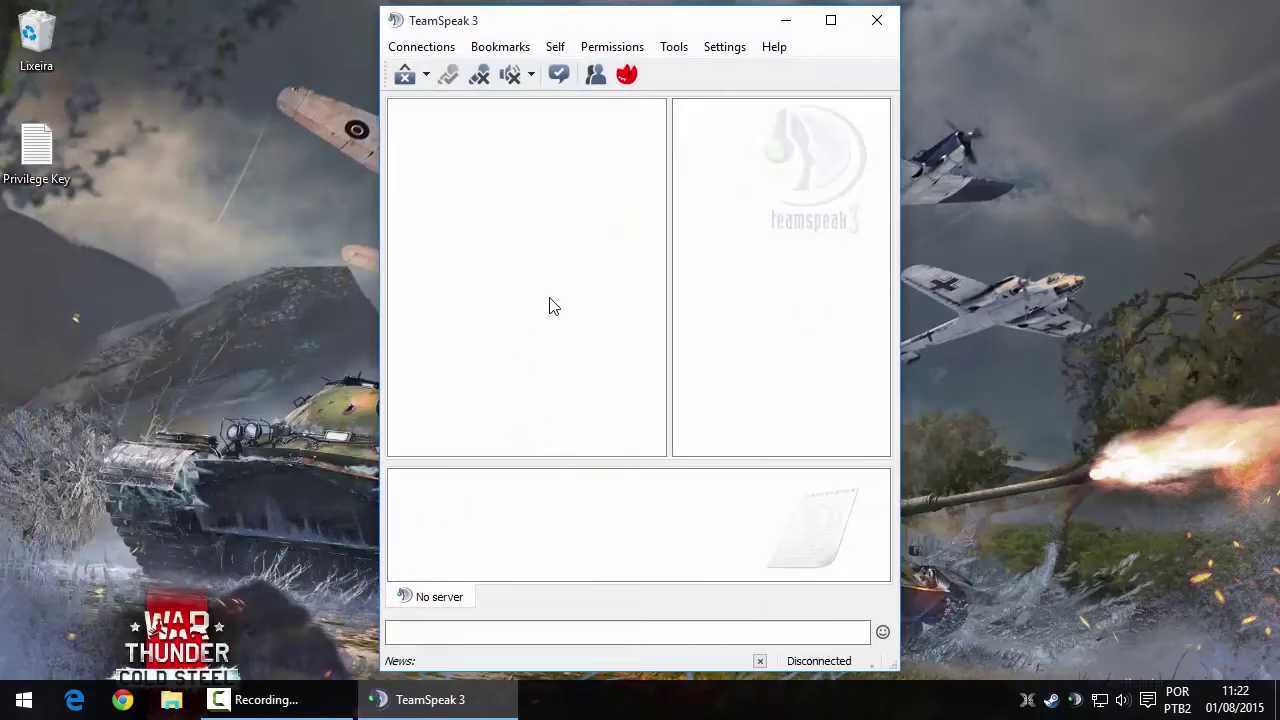
{"action": "left_click", "coordinate": [445, 52]}
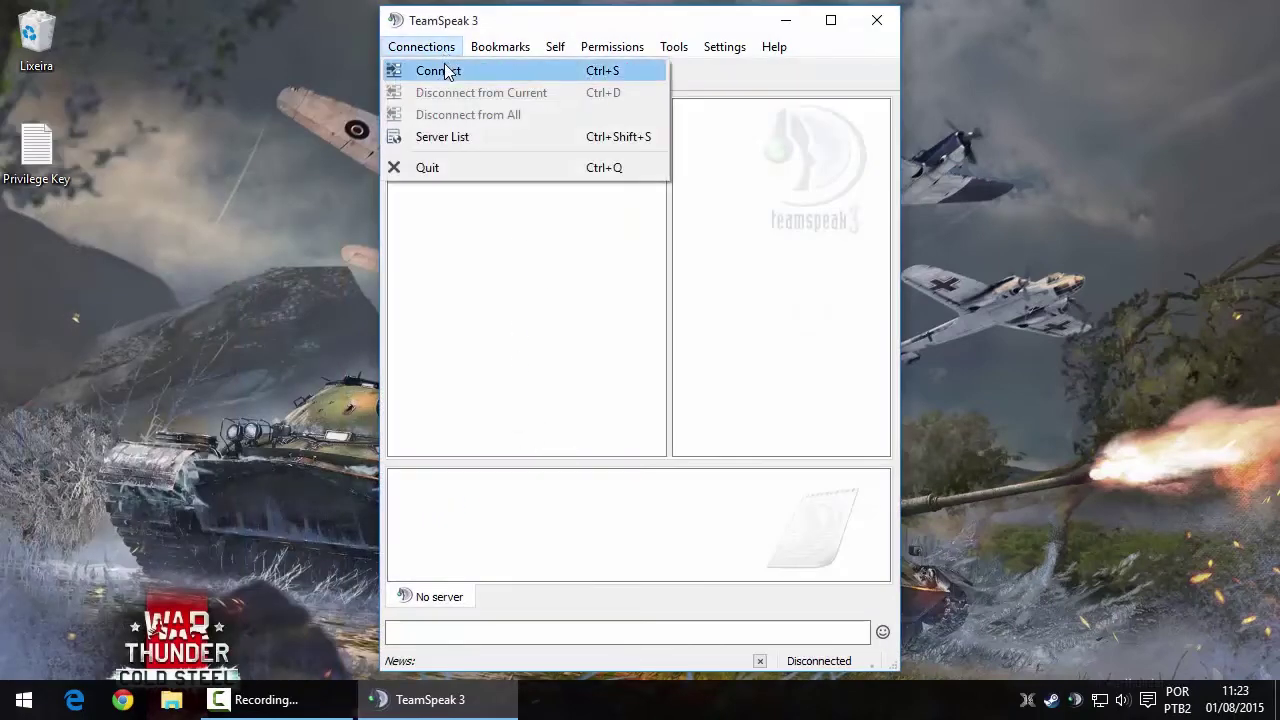
{"action": "left_click", "coordinate": [443, 68]}
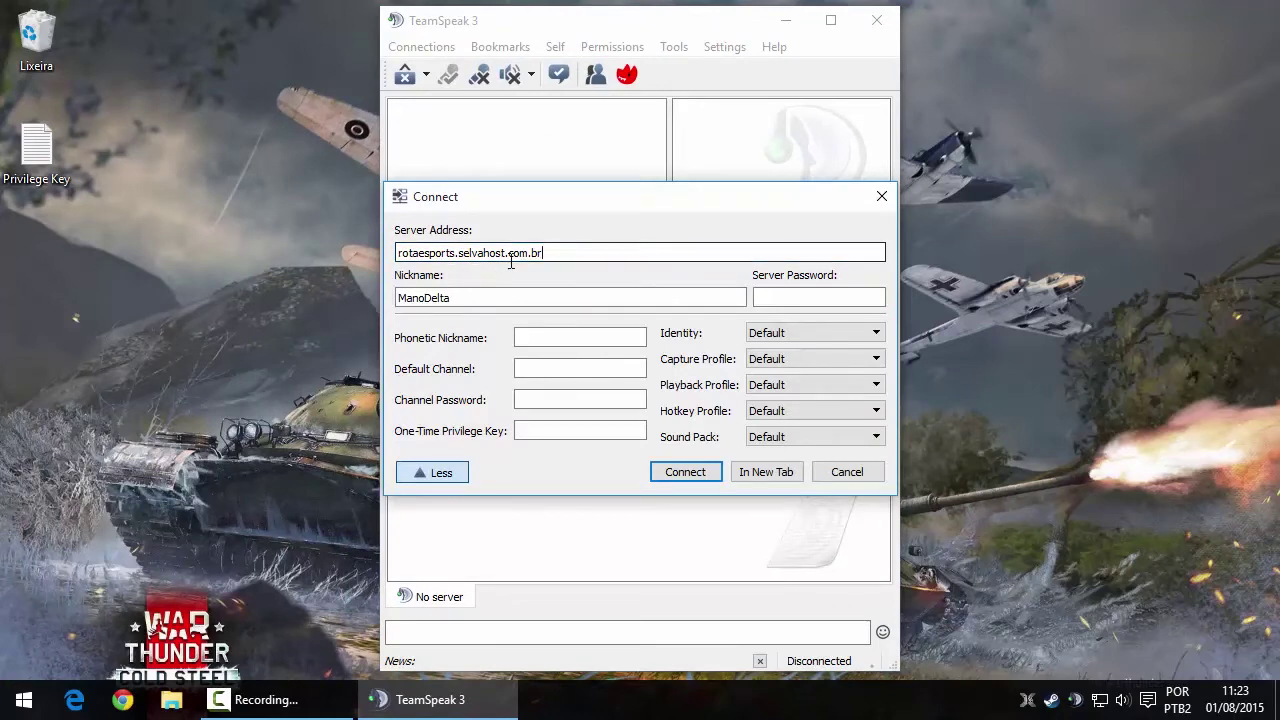
{"action": "left_click", "coordinate": [682, 471]}
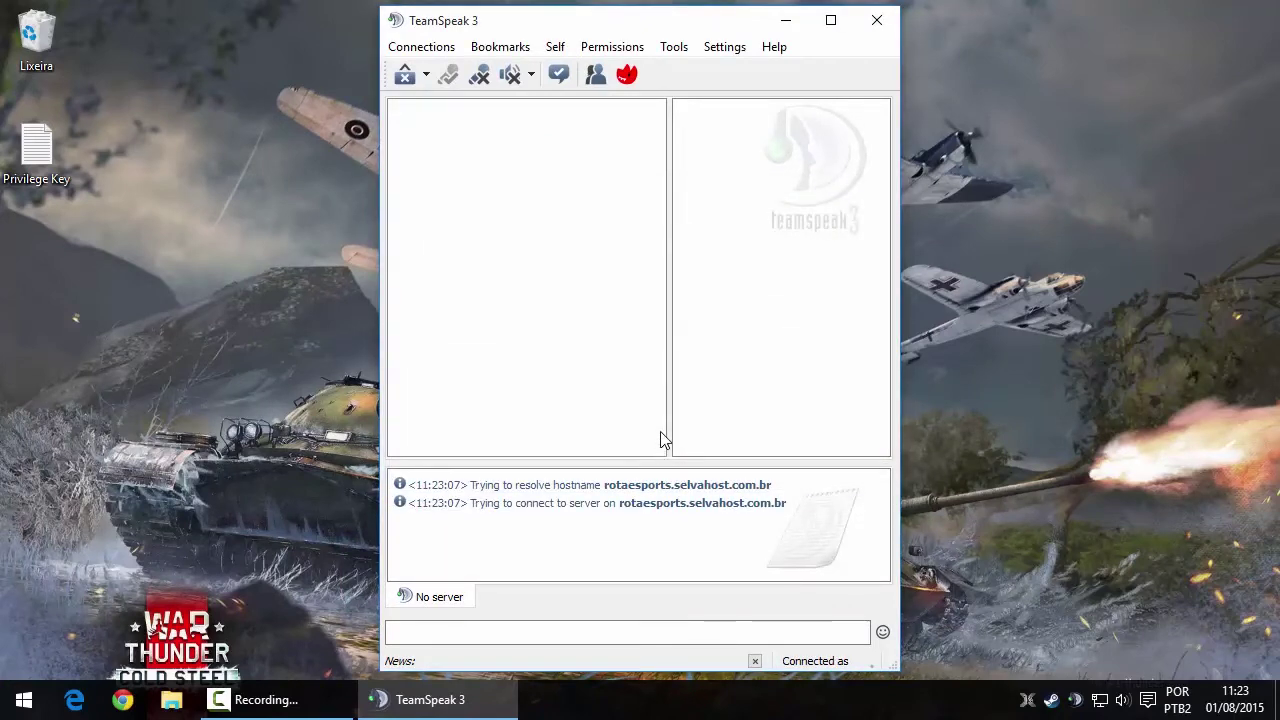
{"action": "left_click", "coordinate": [639, 378]}
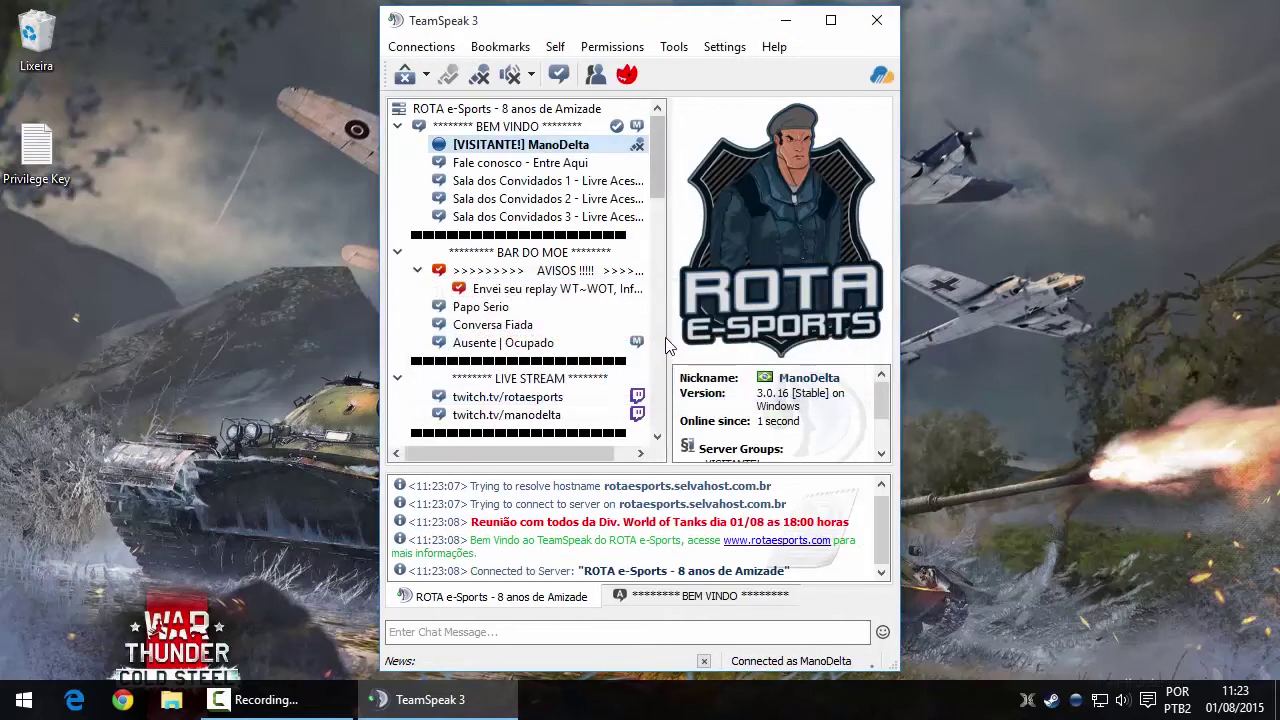
- Widen the channel tree and join the Conversa Fiada channel under BAR DO MOE
{"action": "left_click_drag", "start_coordinate": [667, 333], "coordinate": [694, 325]}
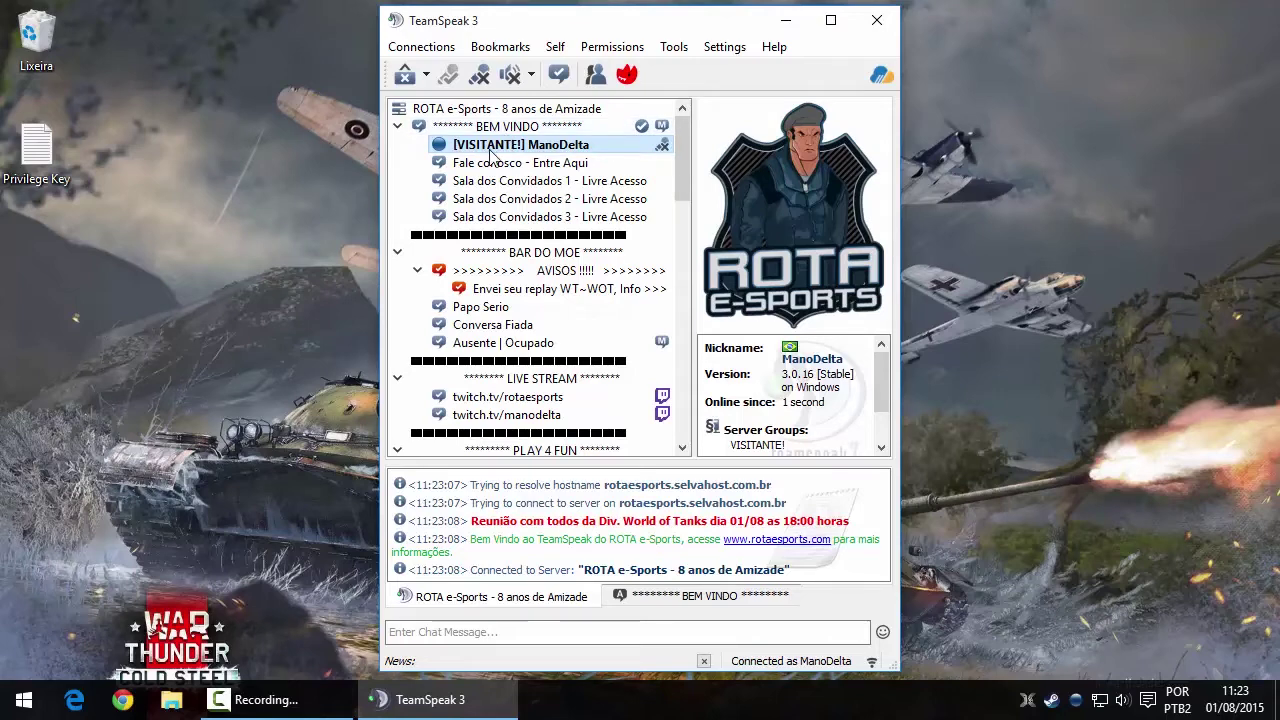
{"action": "double_click", "coordinate": [495, 325]}
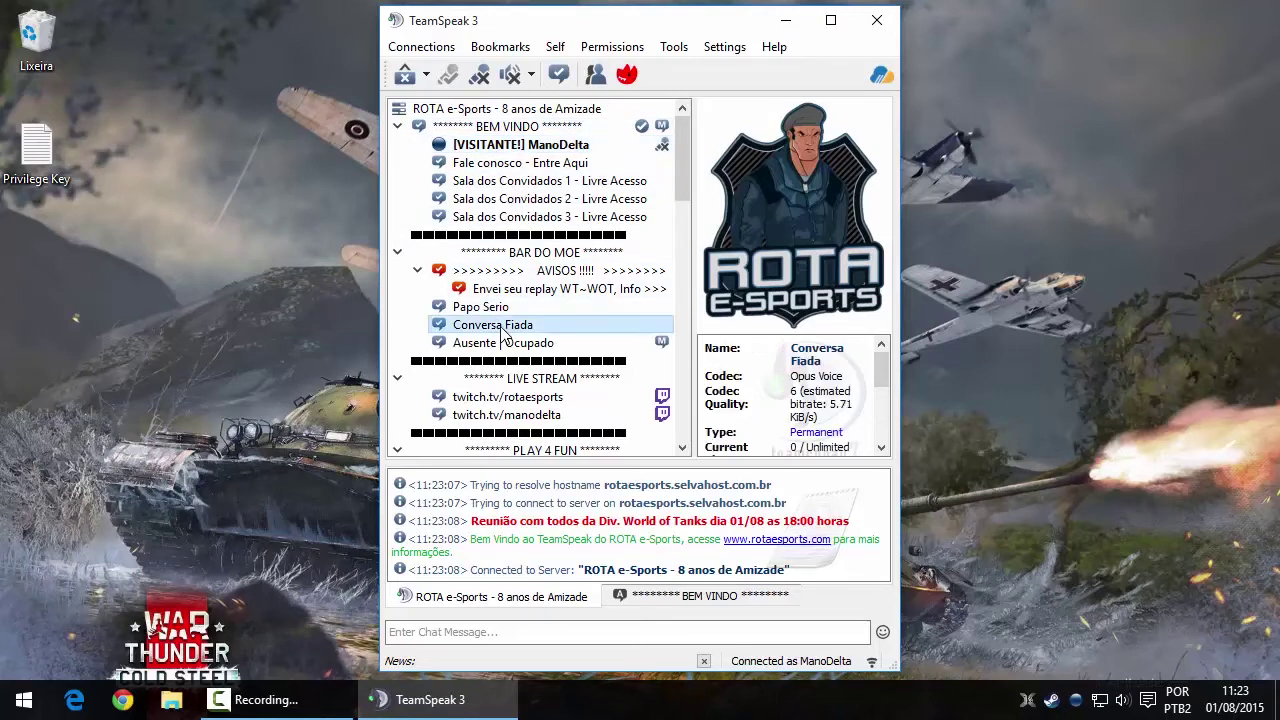
- Try to join the Ausente | Ocupado channel and the twitch.tv/rotaesports channel under LIVE STREAM
{"action": "double_click", "coordinate": [503, 343]}
{"action": "left_click", "coordinate": [518, 397]}
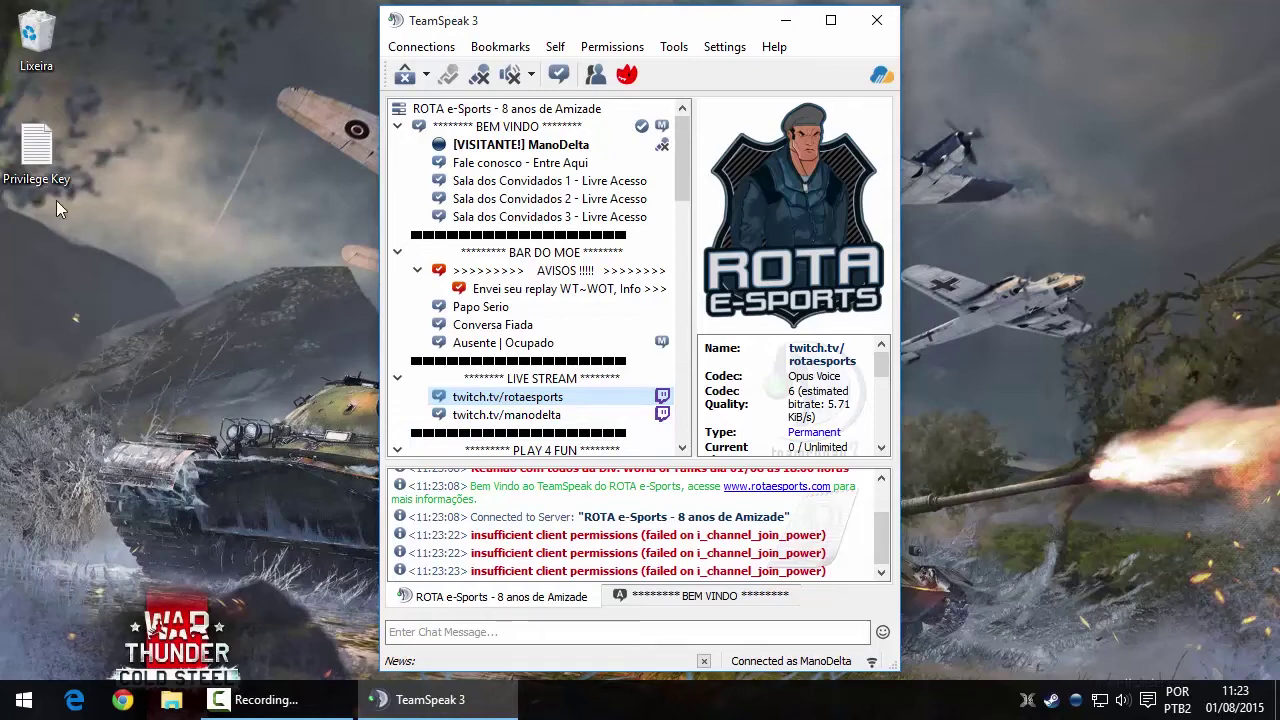
- Copy the privilege key from the Privilege Key text file on the desktop and close the file
{"action": "double_click", "coordinate": [36, 148]}
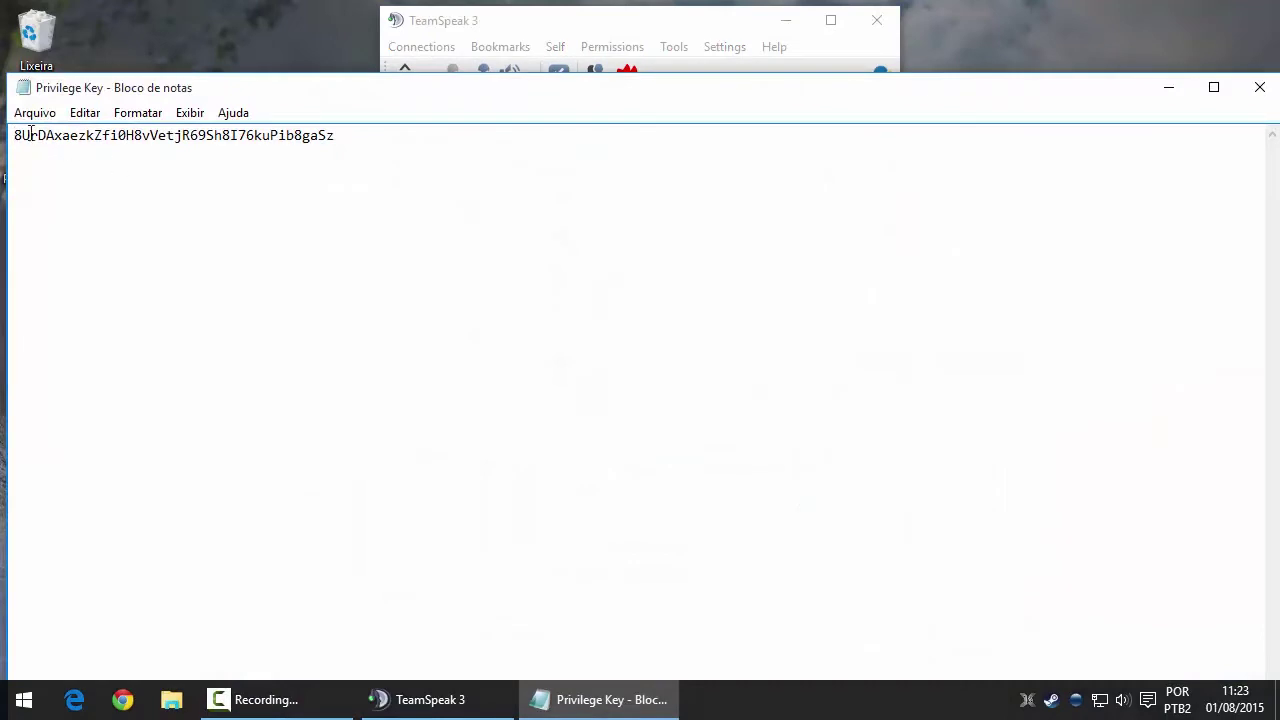
{"action": "left_click_drag", "start_coordinate": [37, 138], "coordinate": [339, 138]}
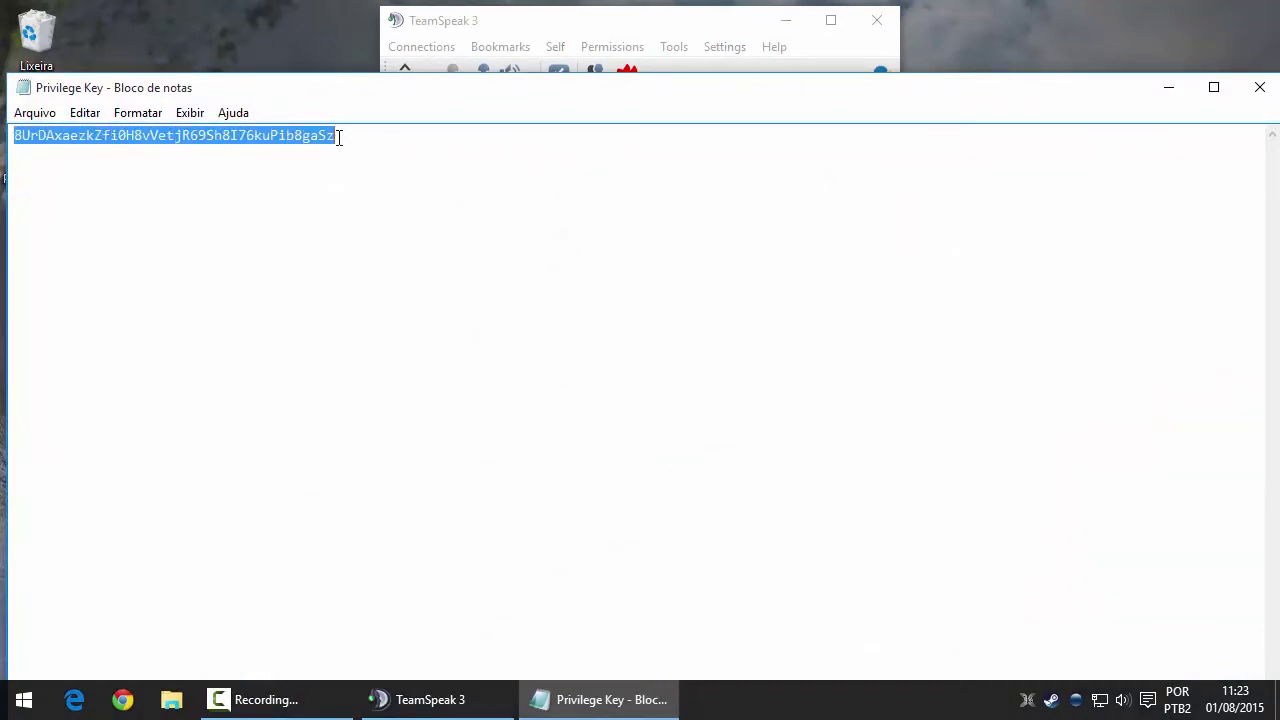
{"action": "right_click", "coordinate": [314, 135]}
{"action": "left_click", "coordinate": [355, 198]}
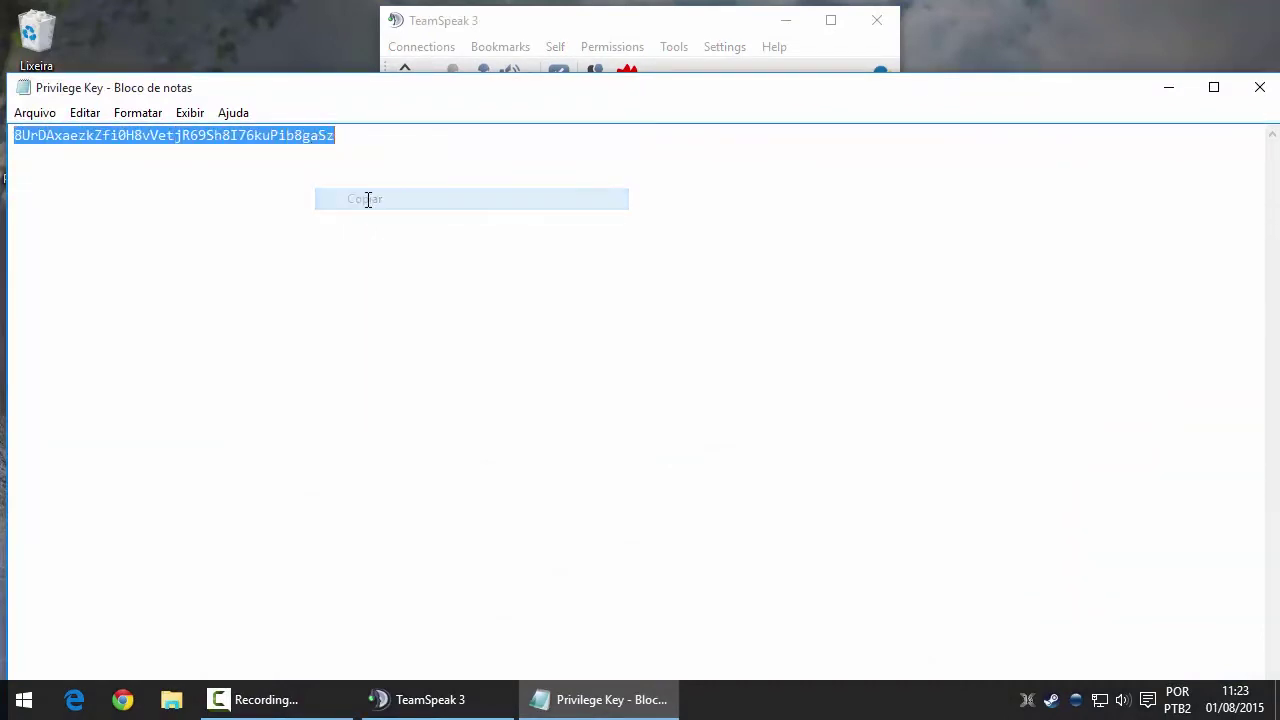
{"action": "left_click", "coordinate": [1268, 92]}
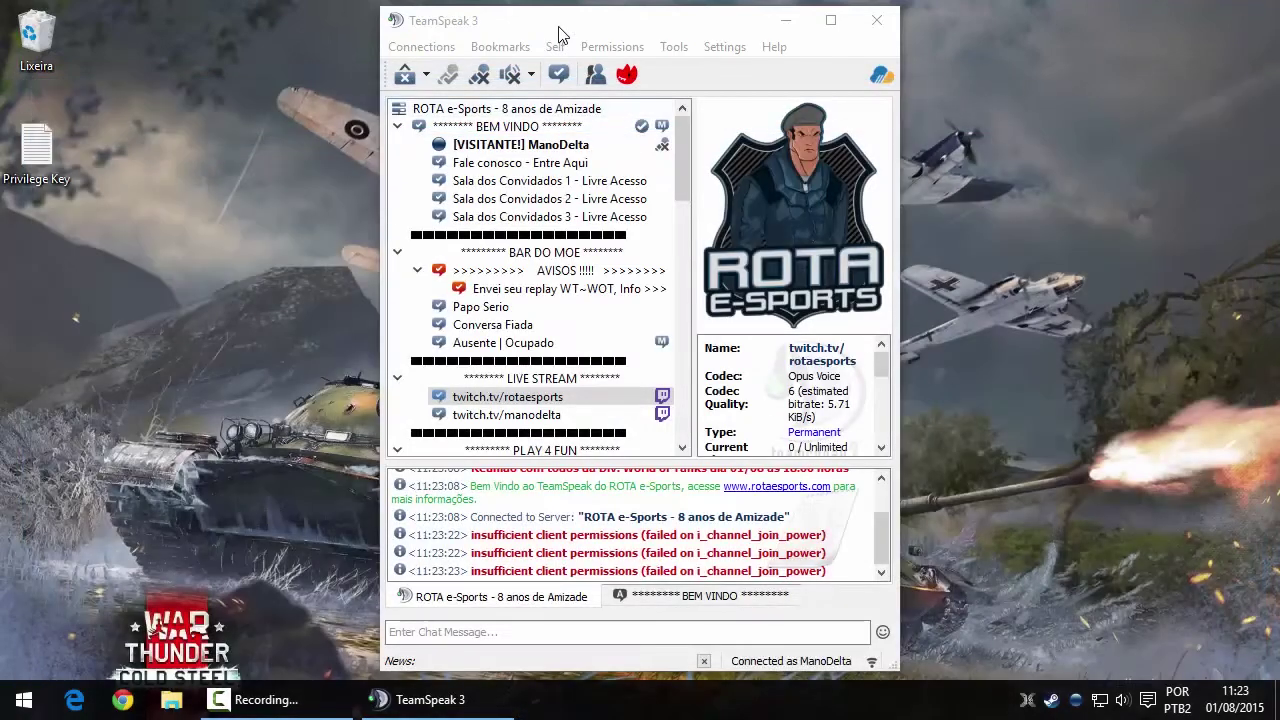
- Redeem the copied privilege key on the ROTA e-Sports server by pasting it as the privilege key, and close the info message
{"action": "left_click", "coordinate": [607, 50]}
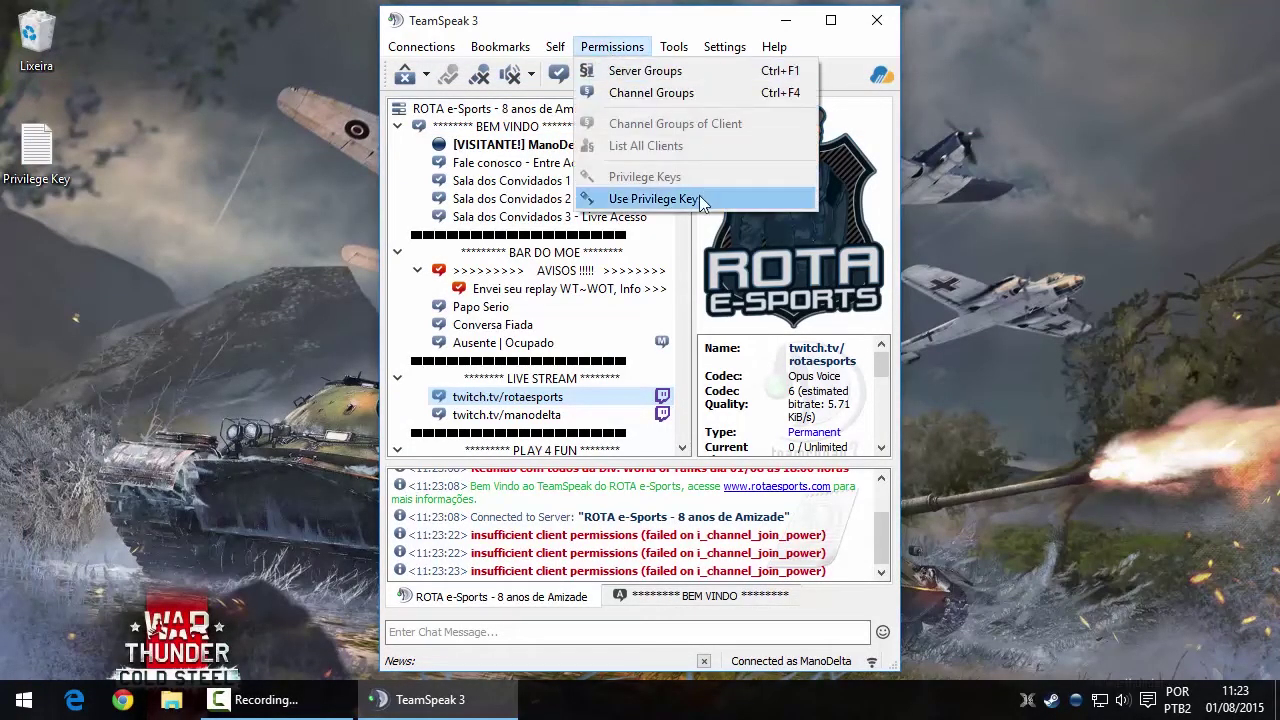
{"action": "left_click", "coordinate": [699, 198]}
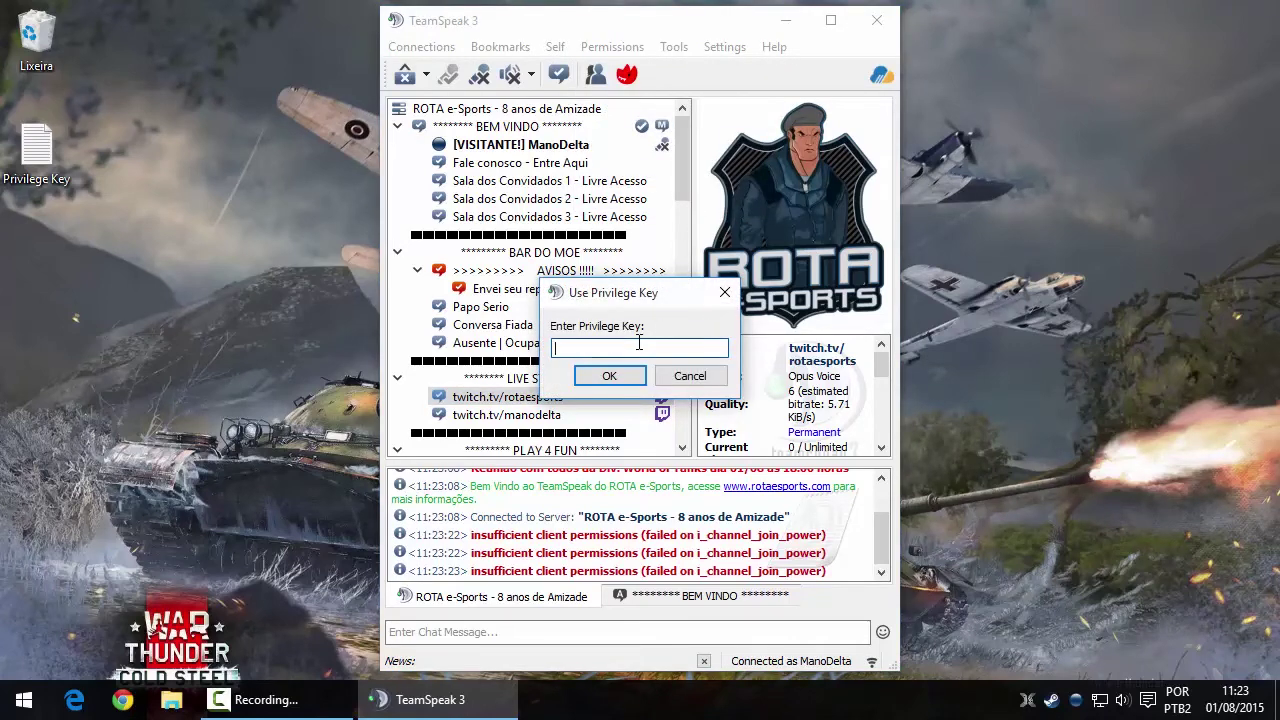
{"action": "right_click", "coordinate": [602, 347]}
{"action": "left_click", "coordinate": [651, 457]}
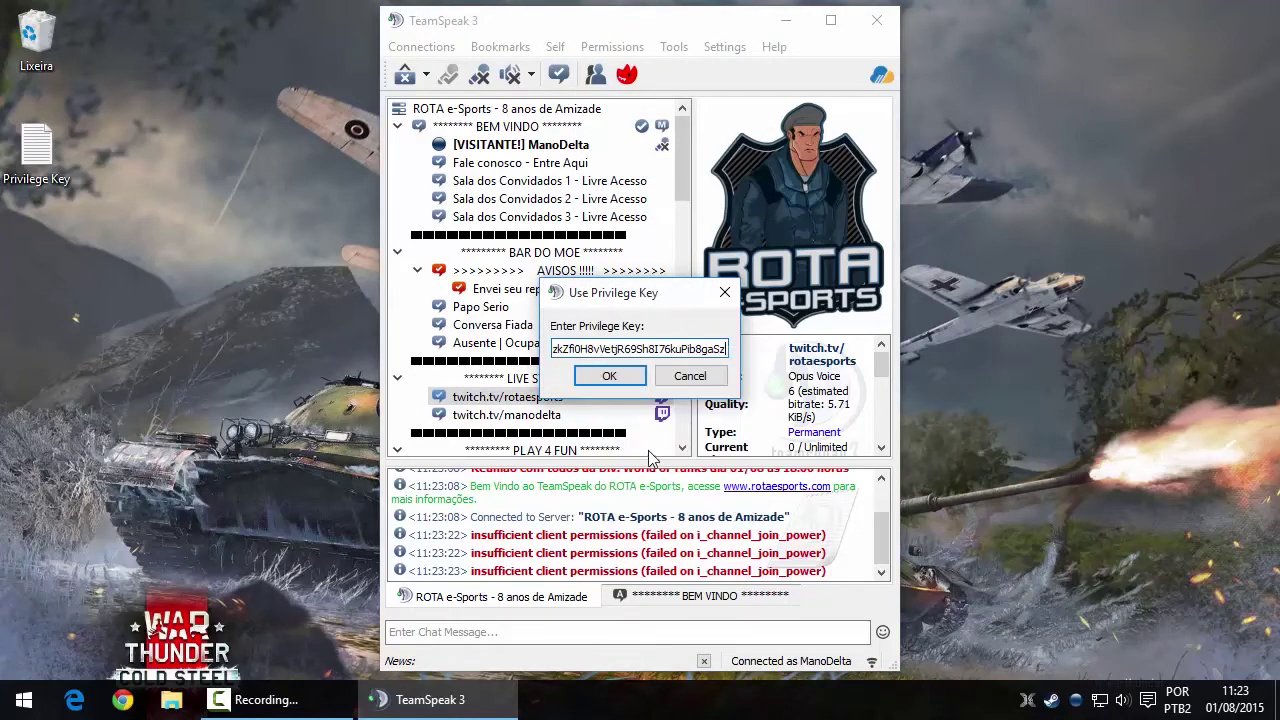
{"action": "left_click_drag", "start_coordinate": [728, 349], "coordinate": [536, 361]}
{"action": "left_click", "coordinate": [608, 383]}
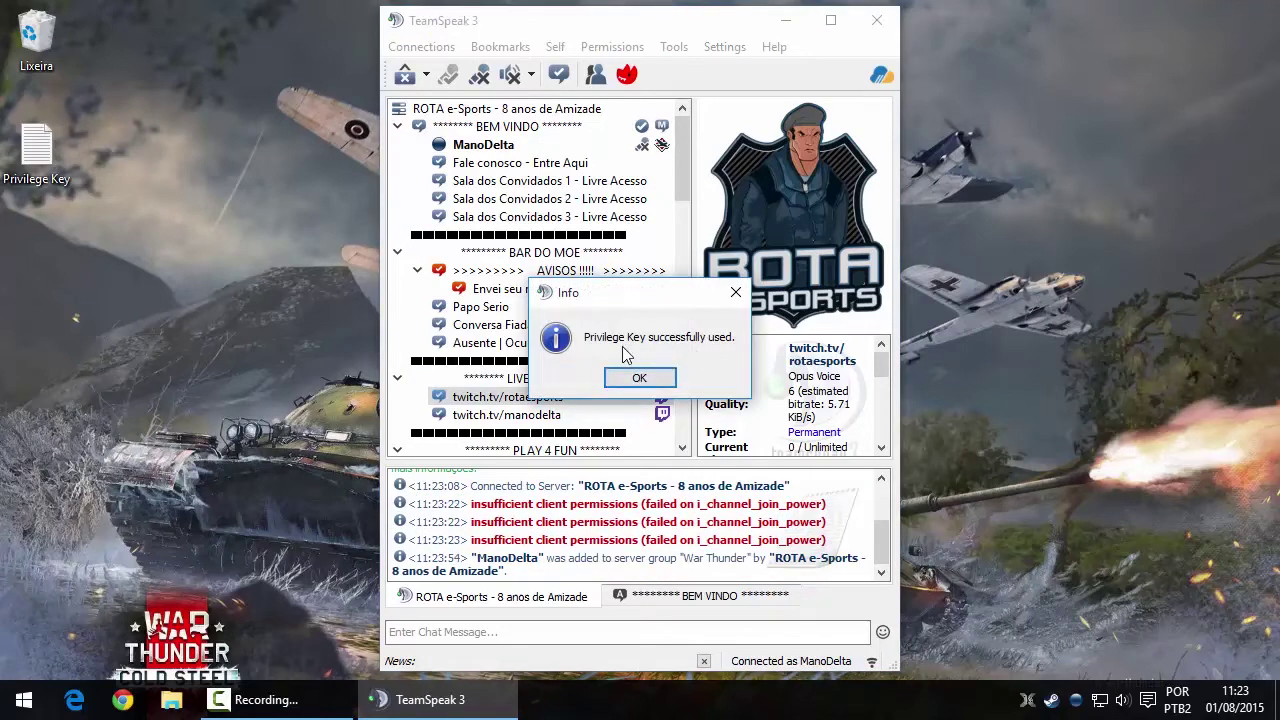
{"action": "left_click", "coordinate": [646, 380]}
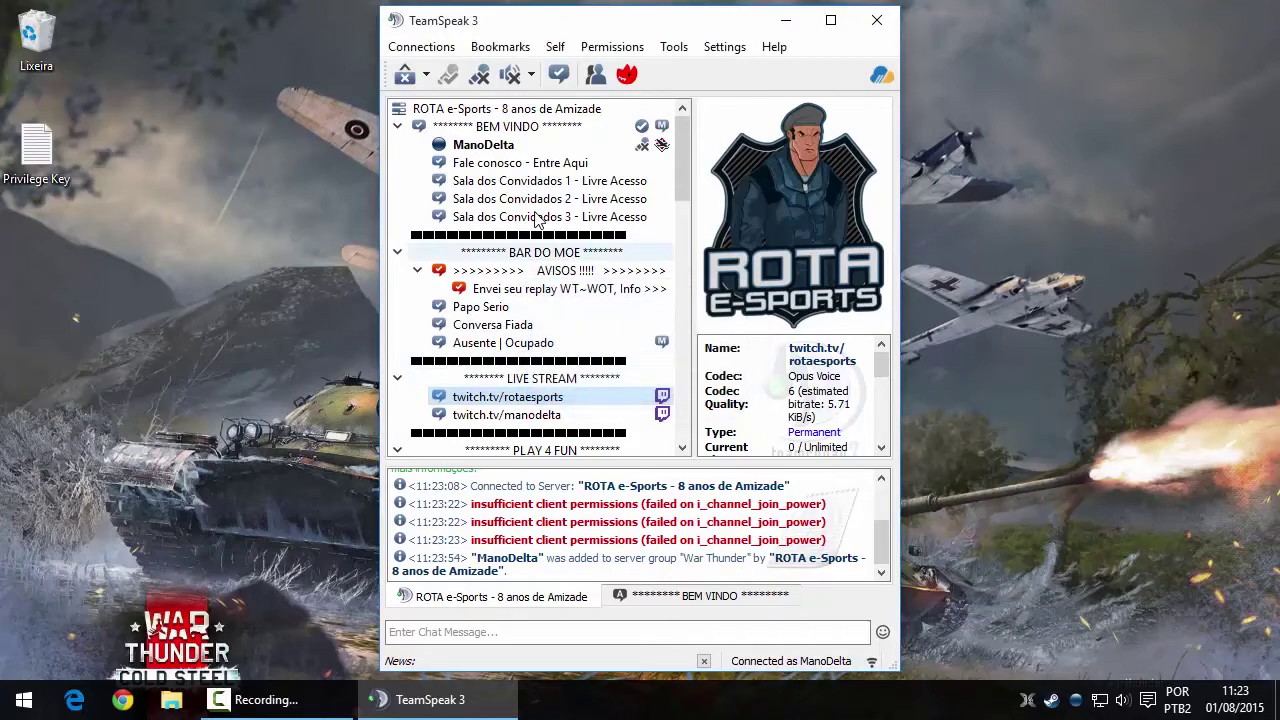
- Examine the own client's details, including its server groups and channel group
{"action": "left_click", "coordinate": [468, 146]}
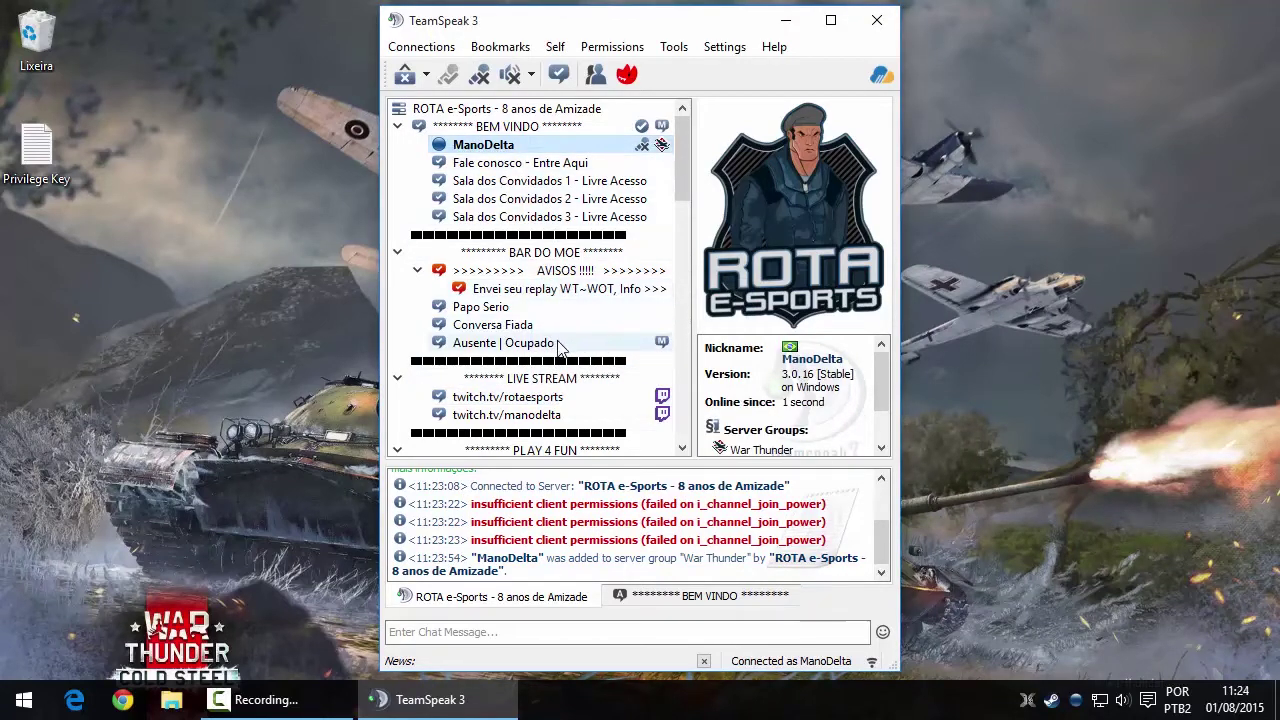
{"action": "scroll", "coordinate": [887, 412], "scroll_direction": "down", "scroll_amount": 2}
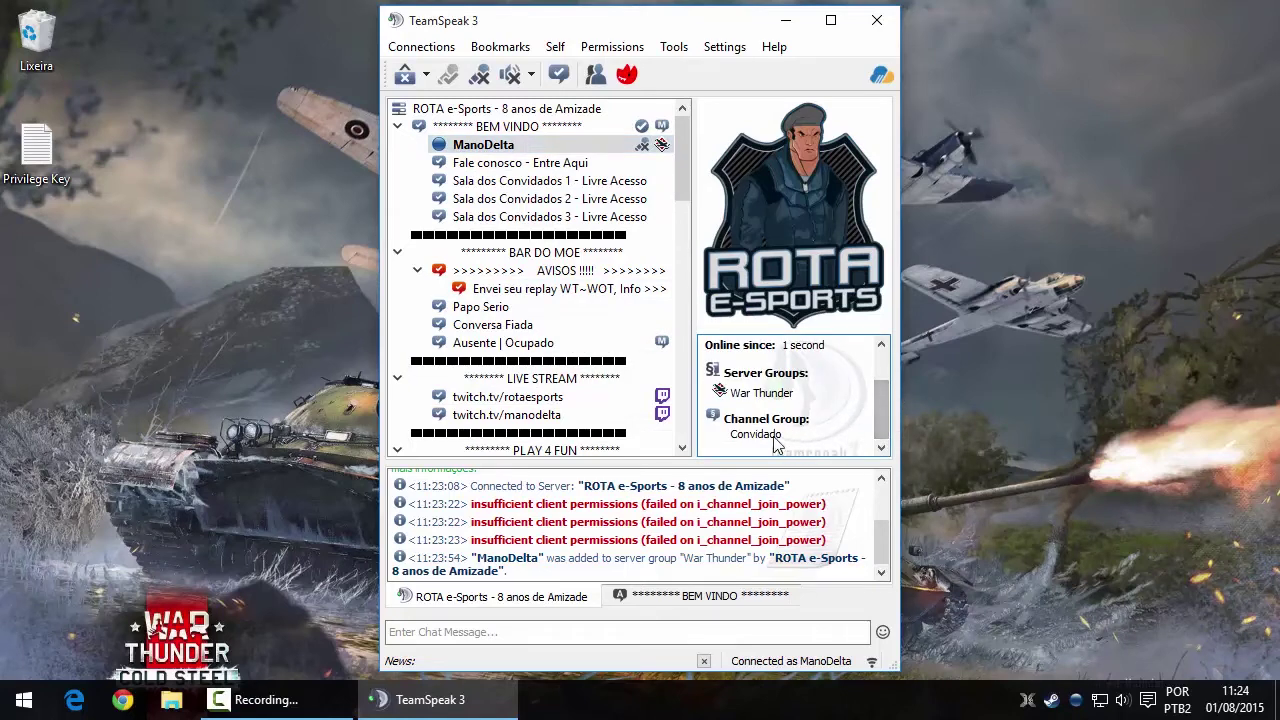
{"action": "scroll", "coordinate": [880, 405], "scroll_direction": "up", "scroll_amount": 2}
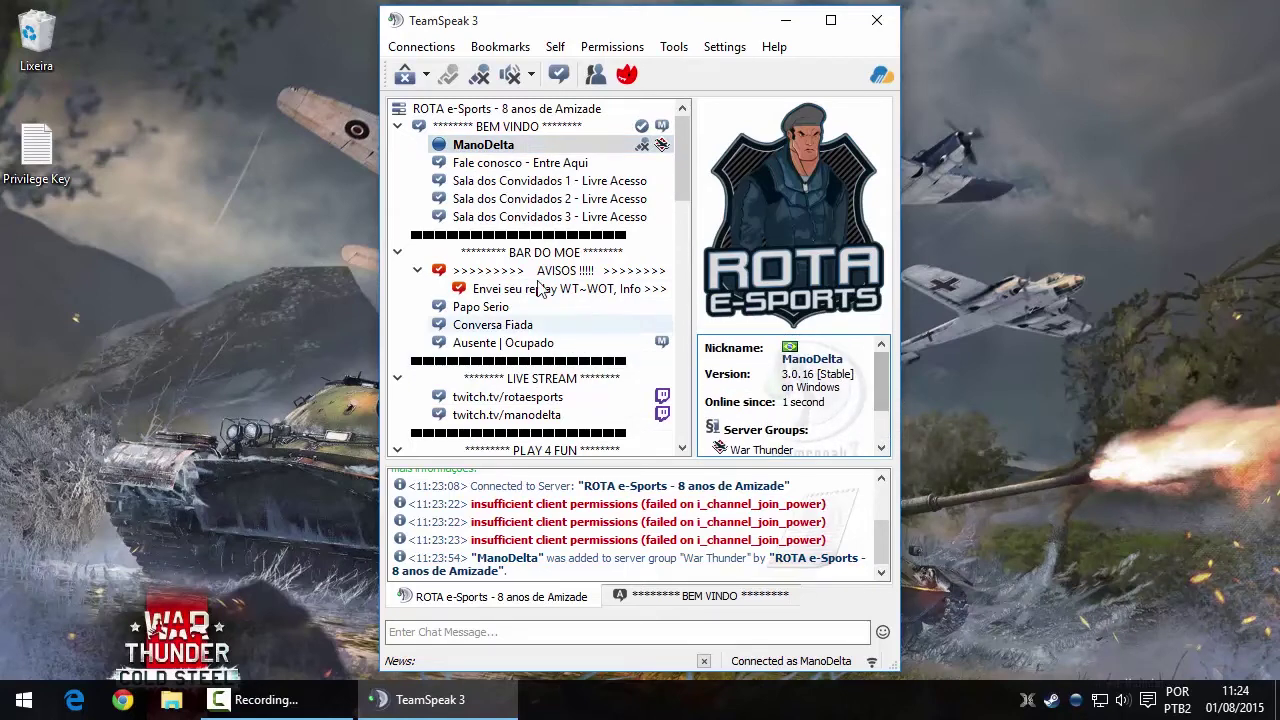
- Join the Conversa Fiada channel under BAR DO MOE and switch to the twitch.tv/rotaesports channel
{"action": "double_click", "coordinate": [494, 325]}
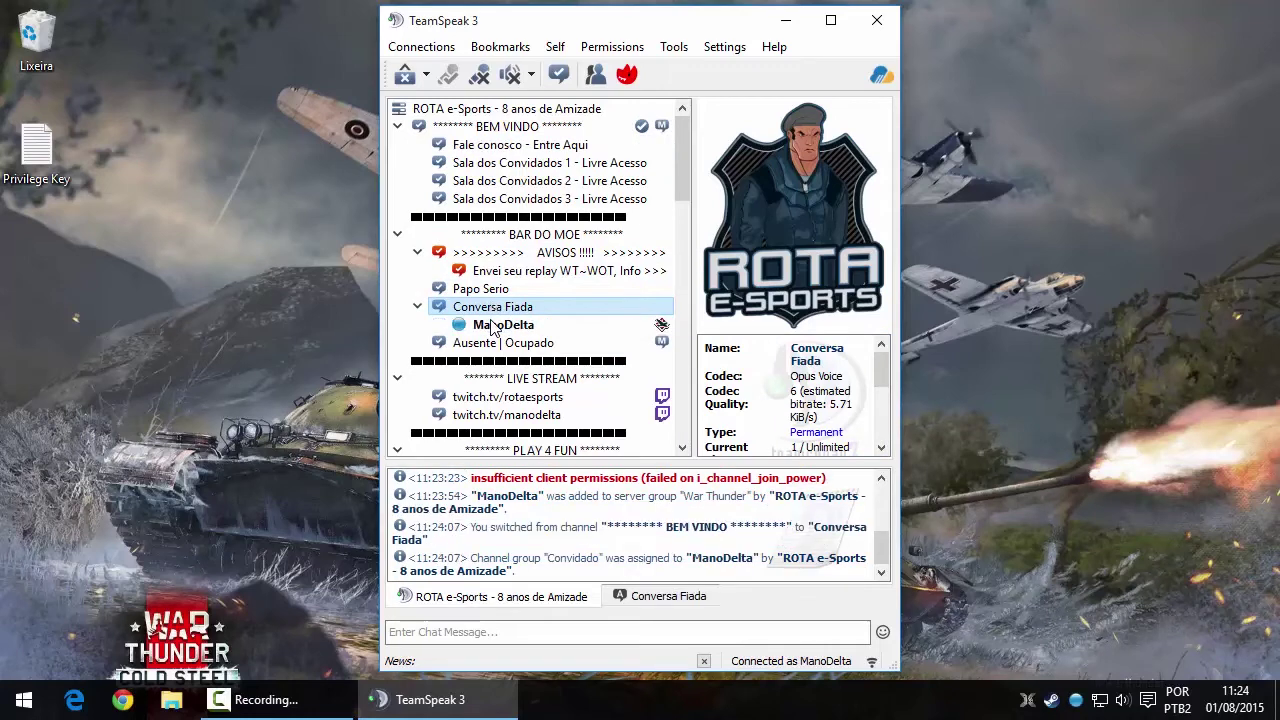
{"action": "double_click", "coordinate": [503, 397]}
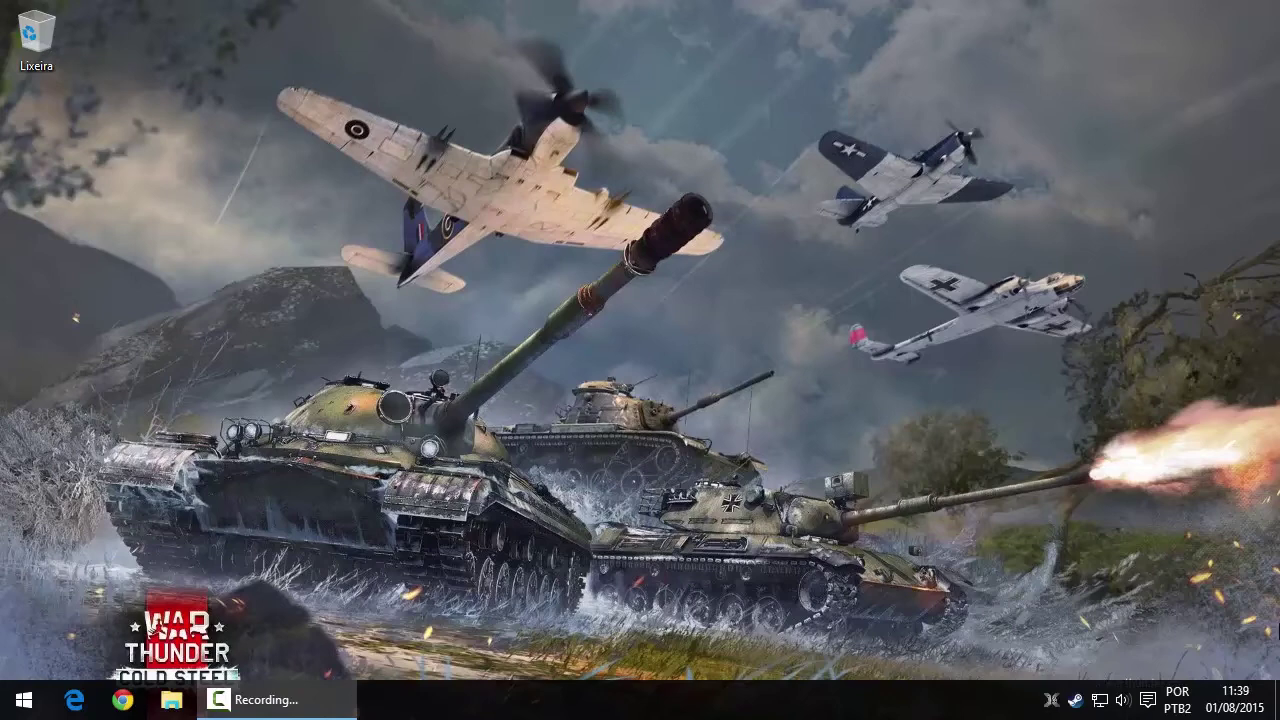
- Start TeamSpeak 3 Client, connect to rotaesports.selvahost.com.br with the prefilled details and close the host message
{"action": "left_click", "coordinate": [24, 700]}
{"action": "left_click", "coordinate": [427, 430]}
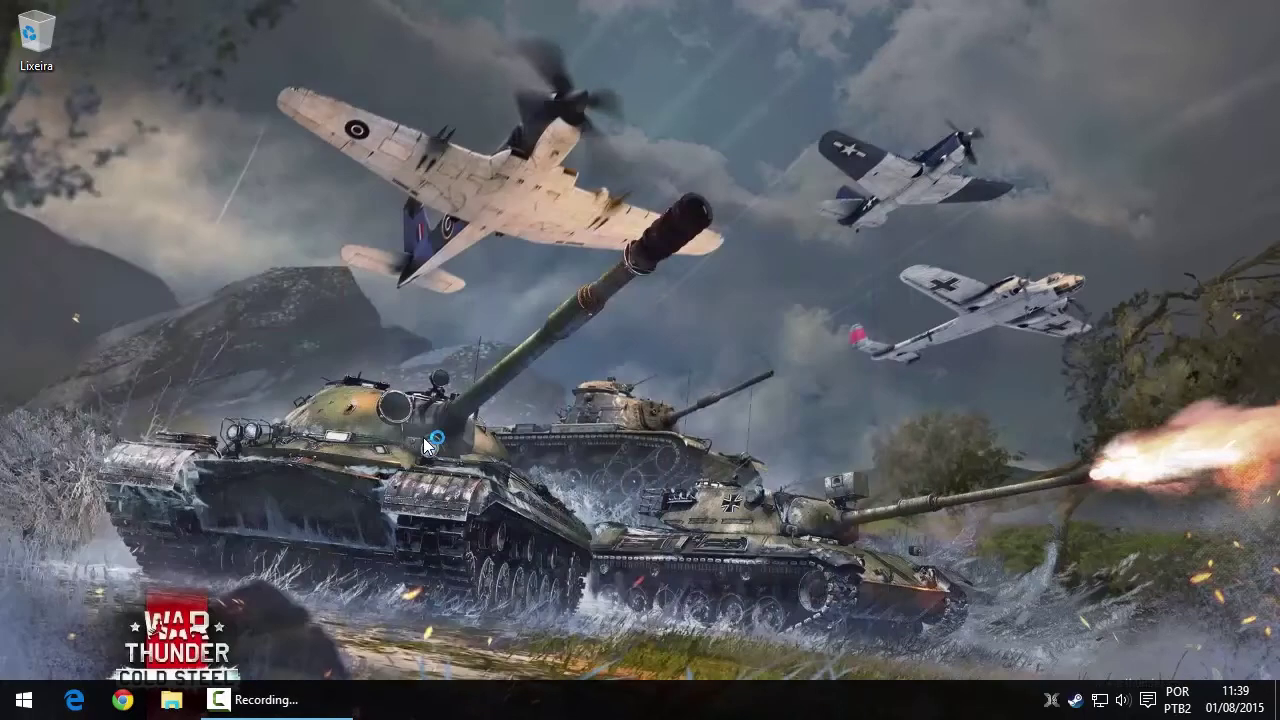
{"action": "left_click", "coordinate": [325, 41]}
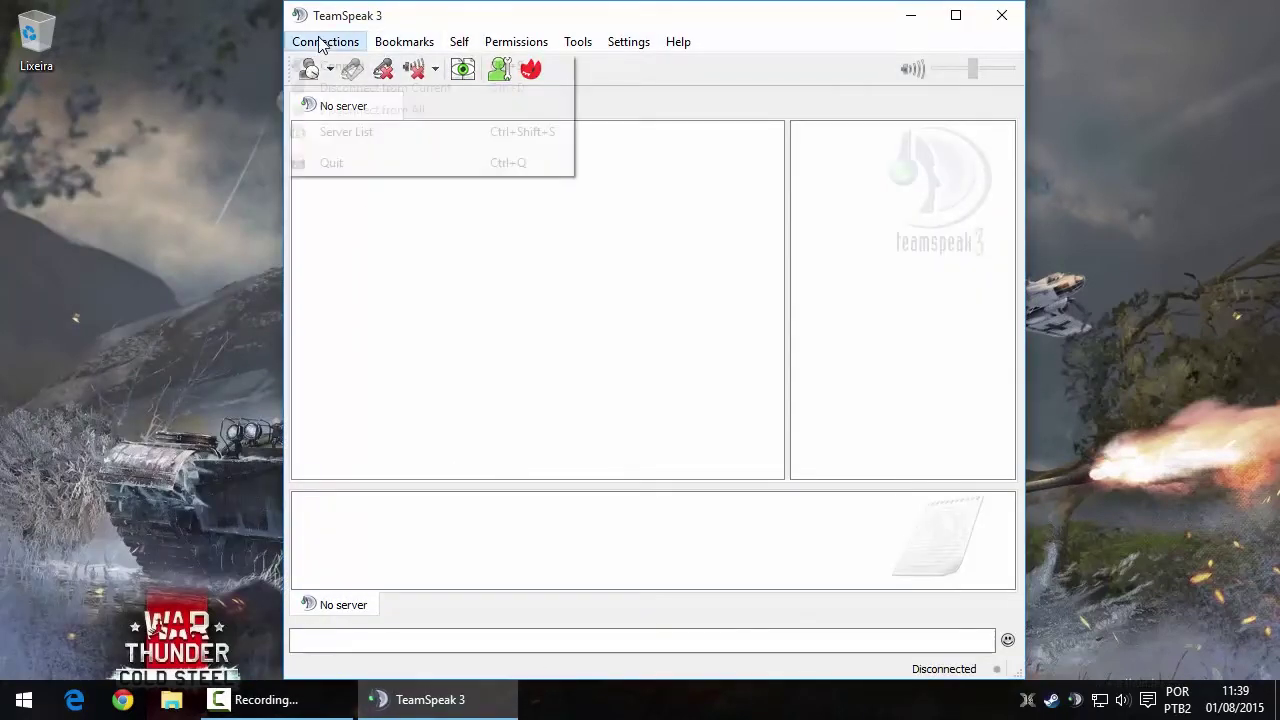
{"action": "left_click", "coordinate": [337, 66]}
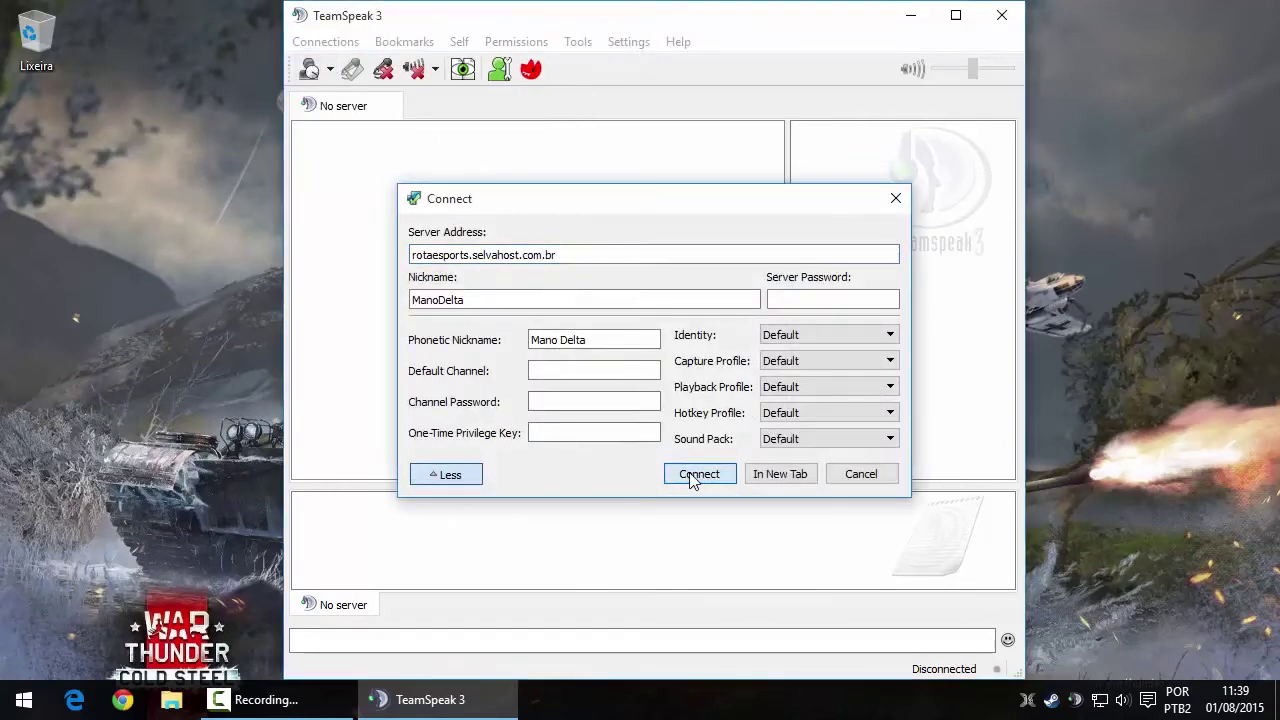
{"action": "left_click", "coordinate": [690, 476]}
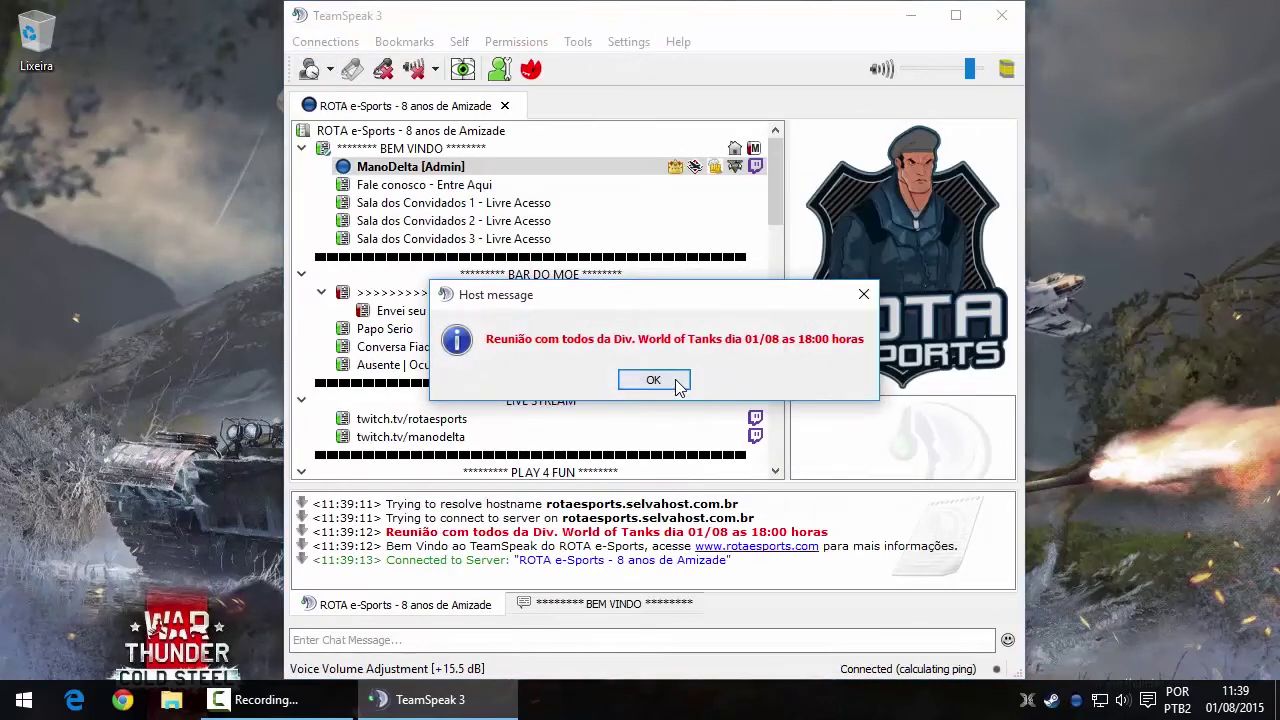
{"action": "left_click", "coordinate": [672, 383]}
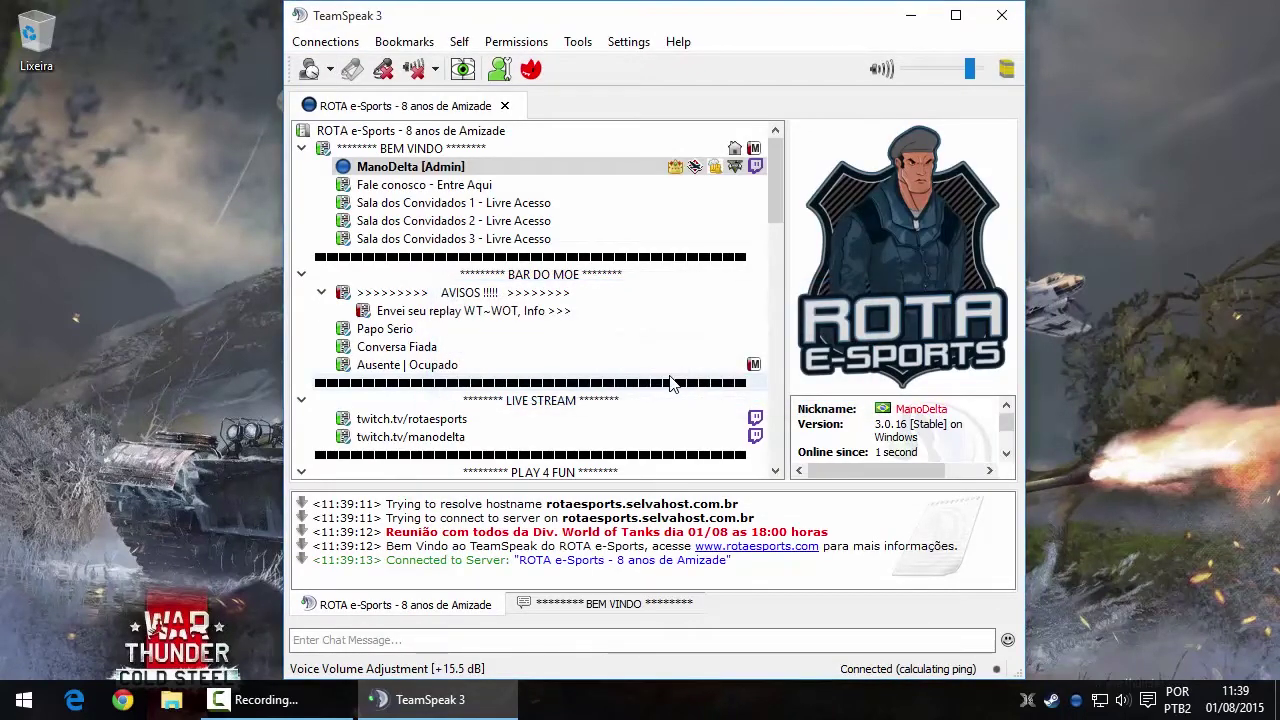
- Assign Channel Commander status to the own client in the BEM VINDO channel
{"action": "right_click", "coordinate": [466, 166]}
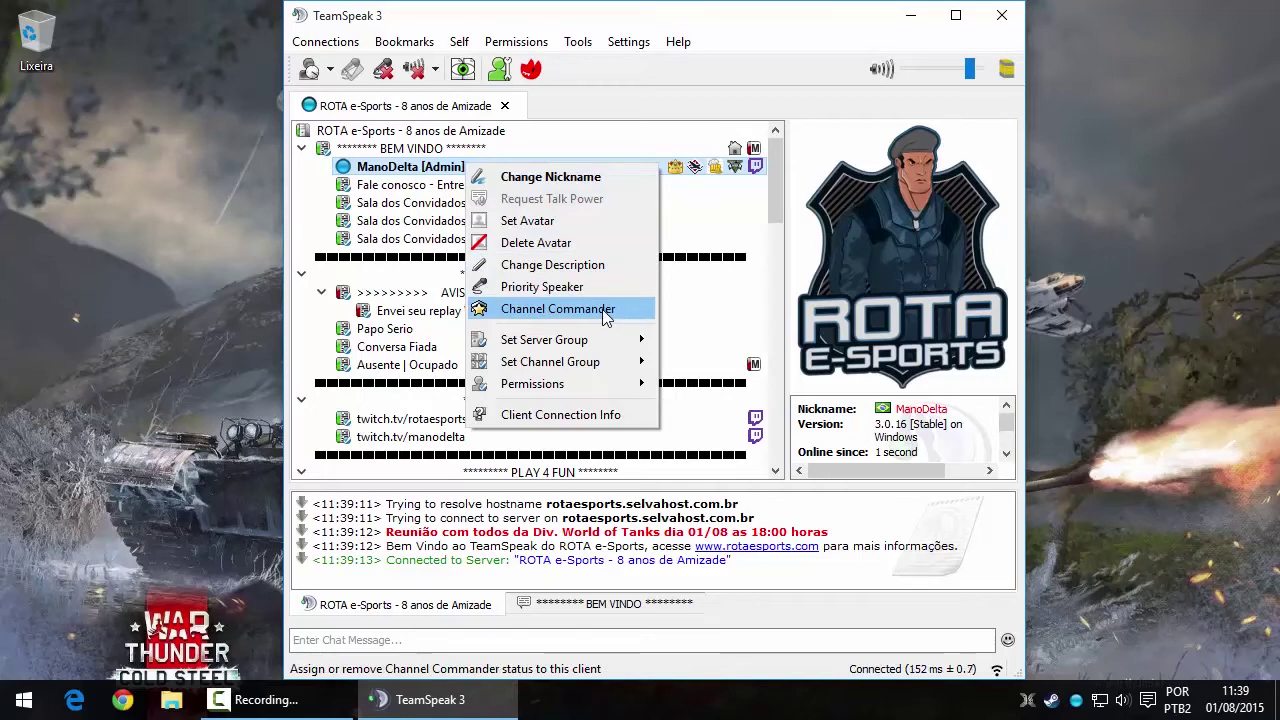
{"action": "left_click", "coordinate": [604, 312]}
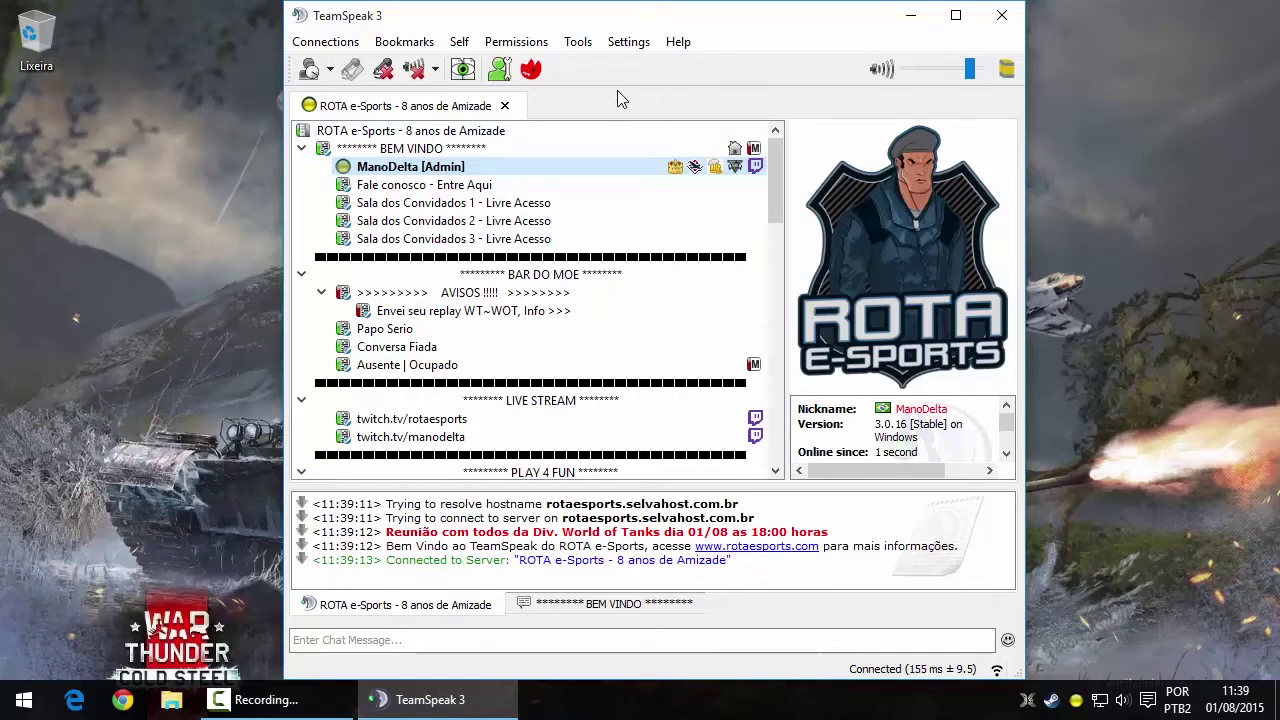
- Open the whisper lists from the Whisper options and create a new list with Num 0 as its hotkey
{"action": "left_click", "coordinate": [578, 44]}
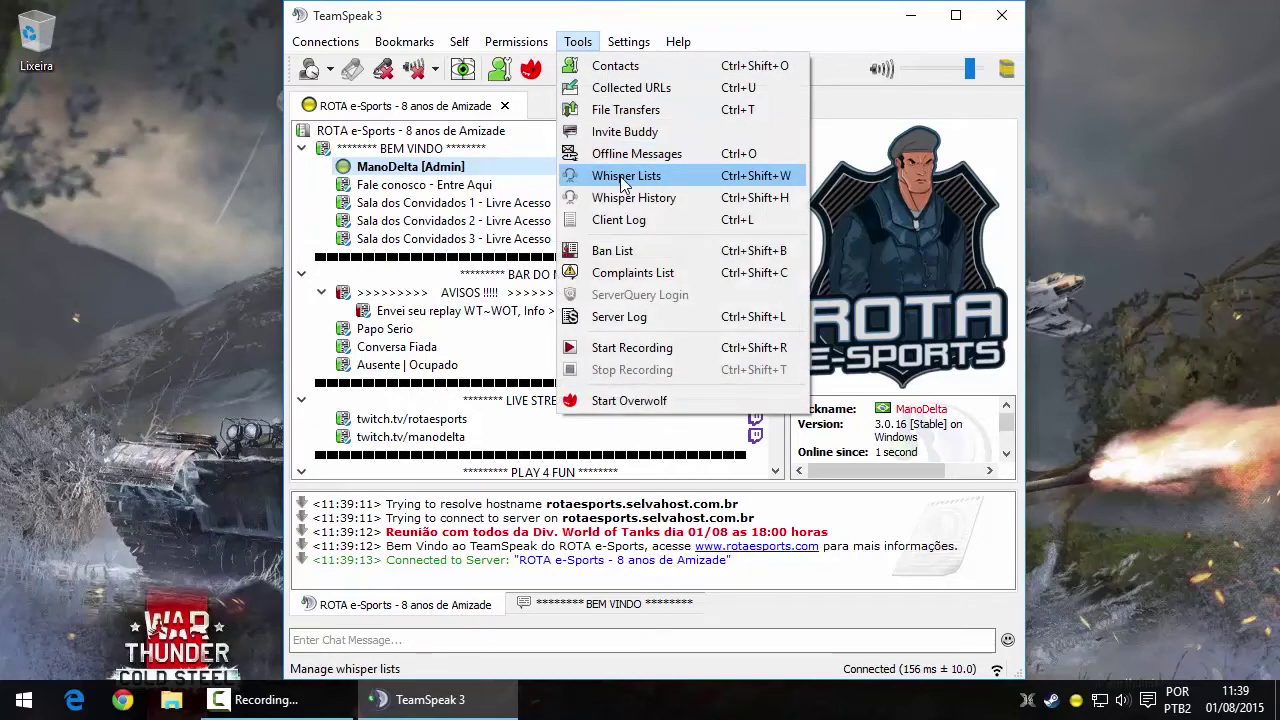
{"action": "left_click", "coordinate": [623, 42]}
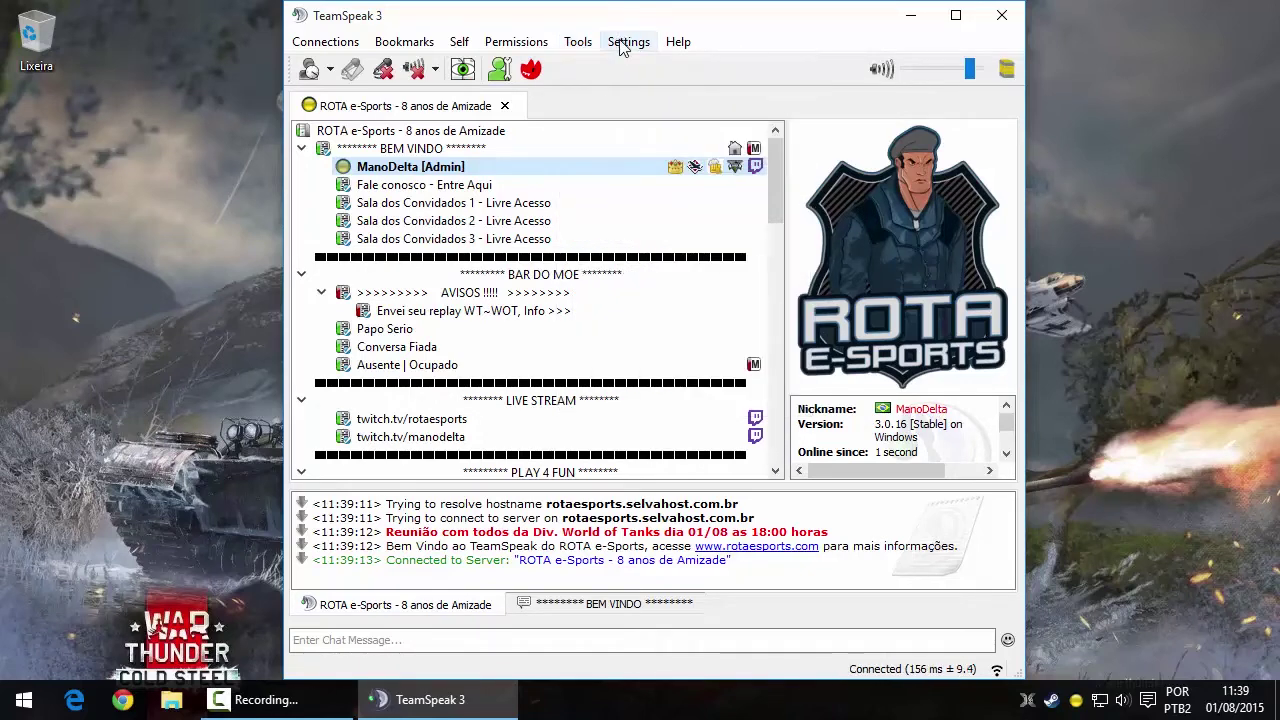
{"action": "left_click", "coordinate": [622, 44]}
{"action": "left_click", "coordinate": [651, 149]}
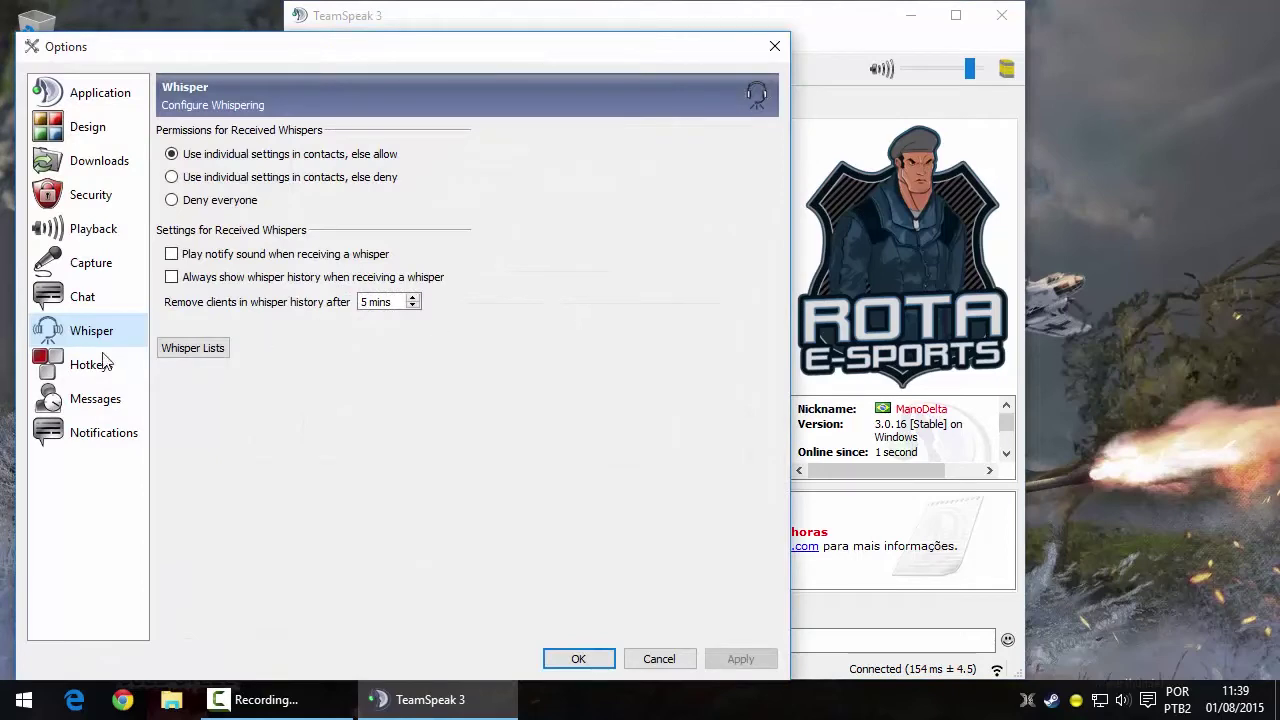
{"action": "left_click_drag", "start_coordinate": [368, 52], "coordinate": [615, 43]}
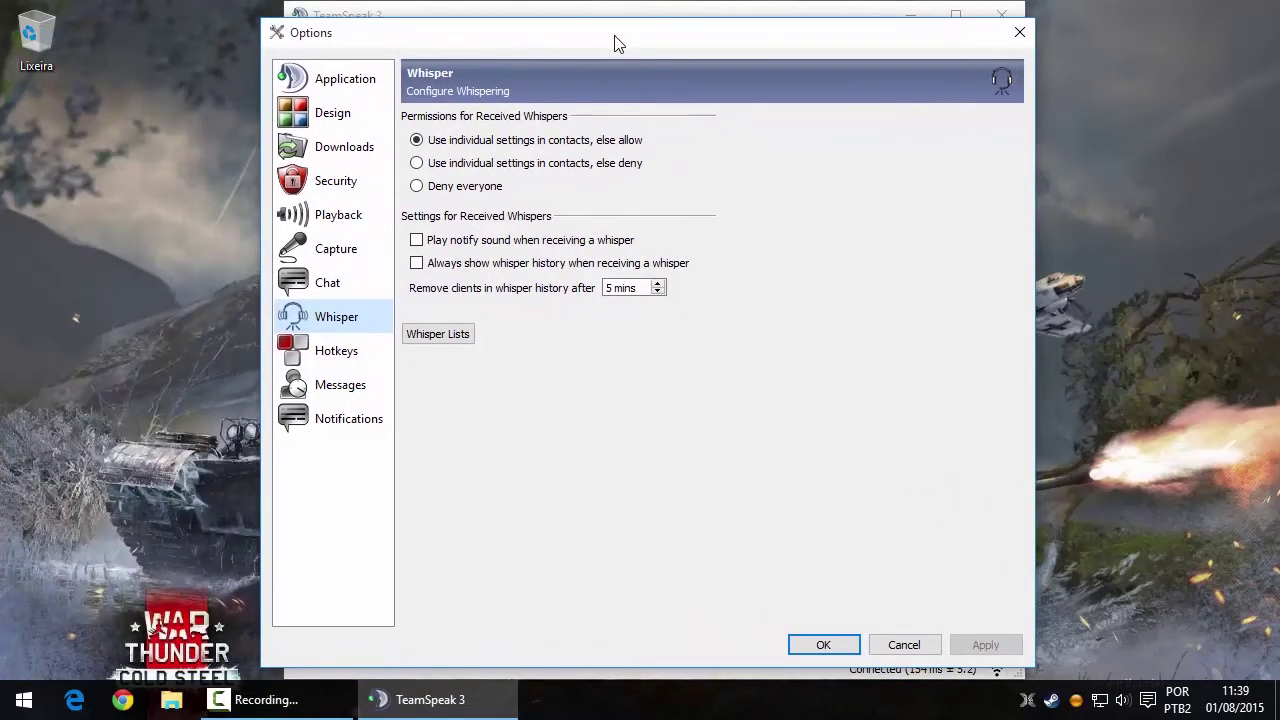
{"action": "left_click", "coordinate": [435, 340]}
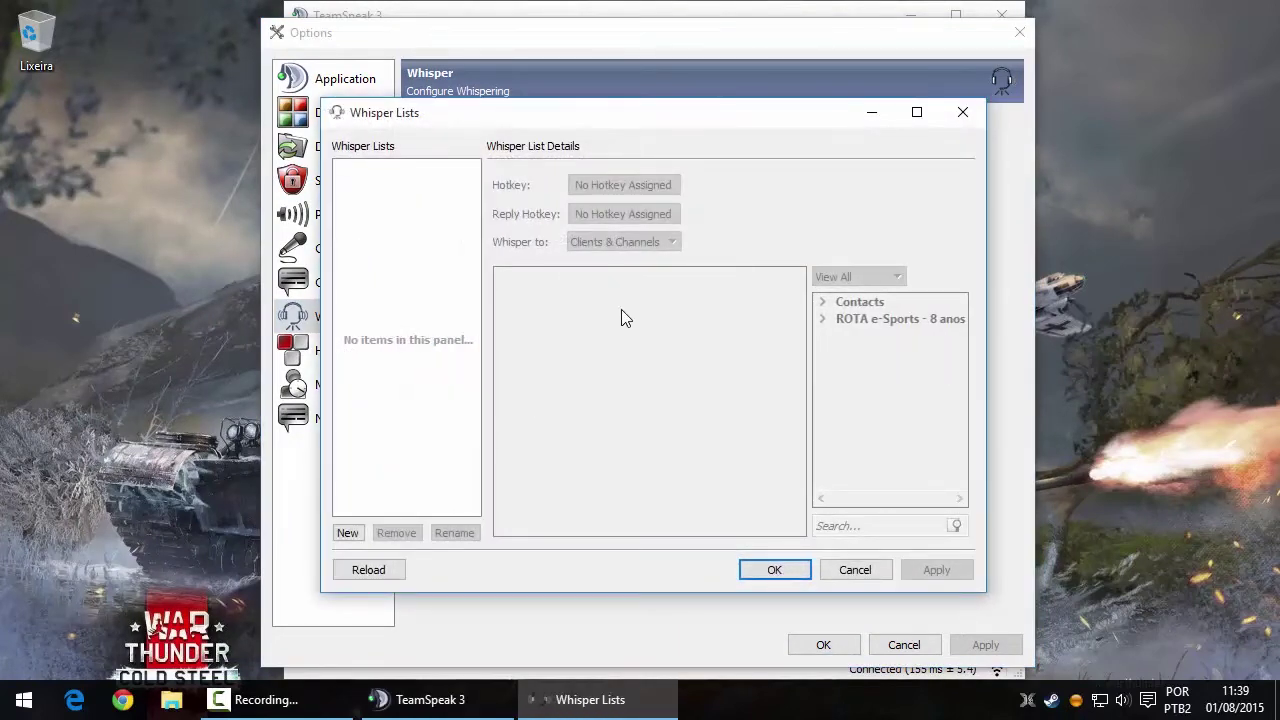
{"action": "left_click", "coordinate": [348, 535]}
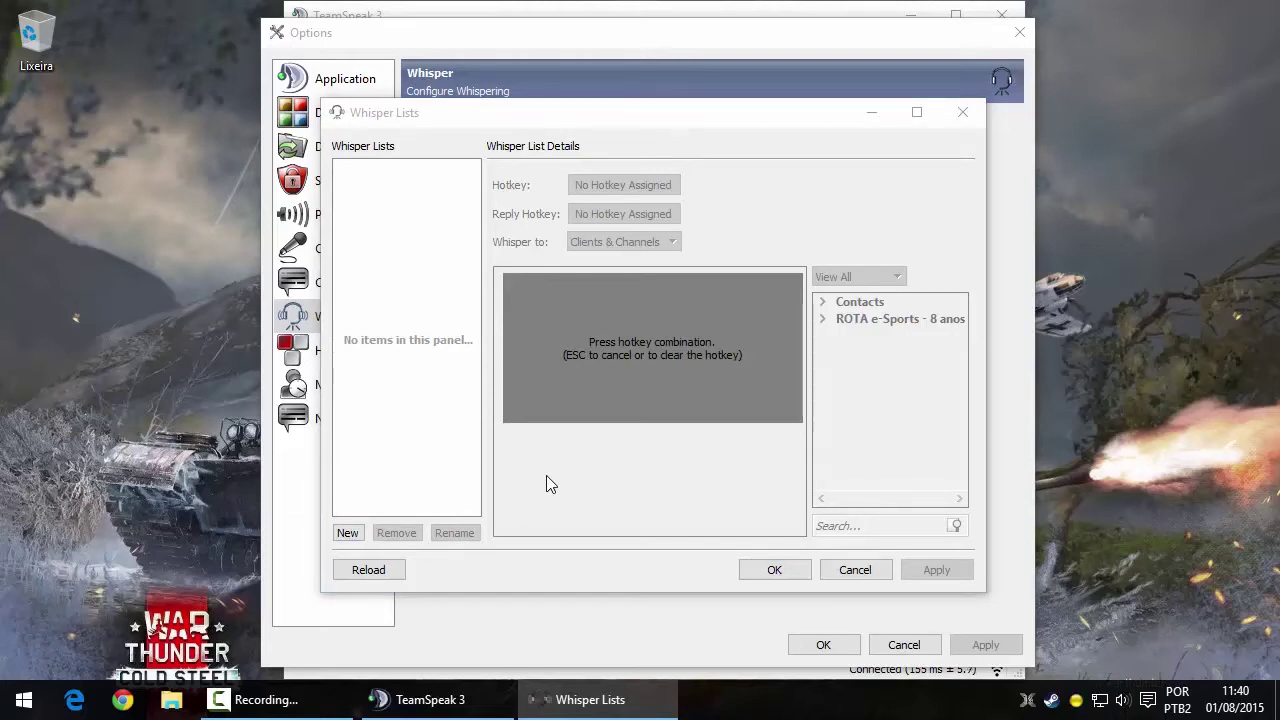
{"action": "key", "text": "KP_0"}
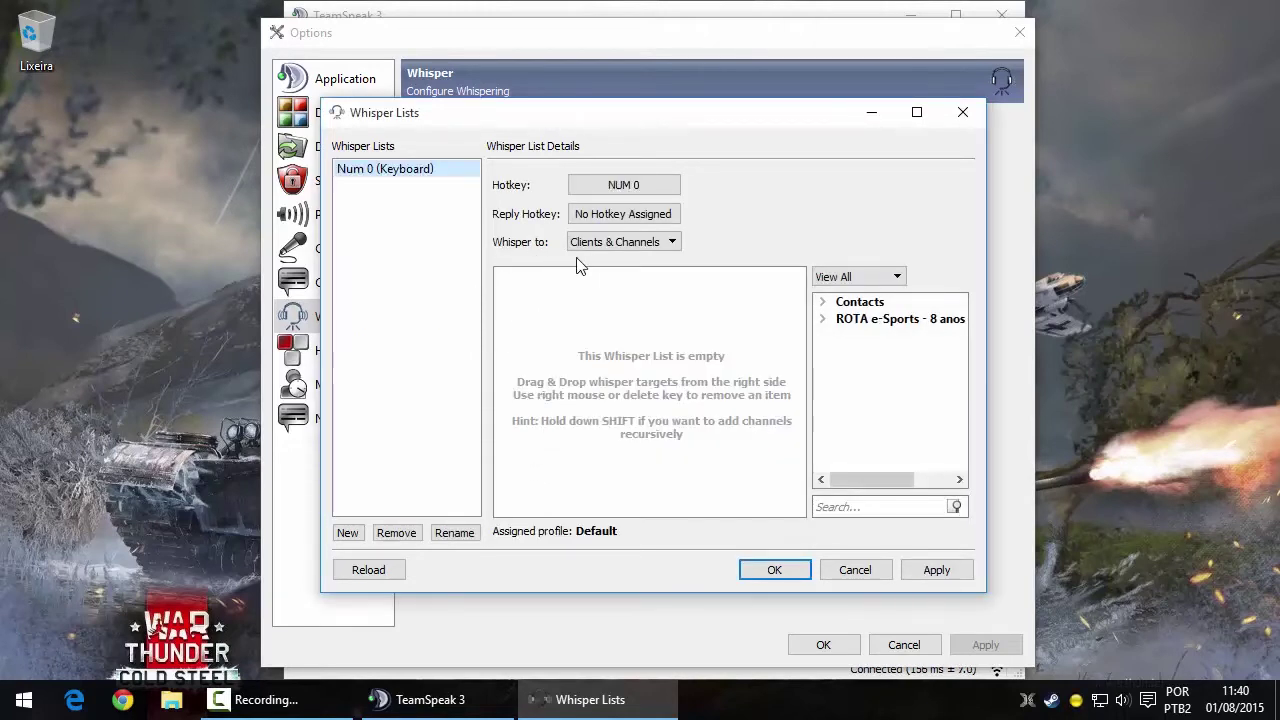
- Set the Num 0 whisper list to whisper to Groups, choose the War Thunder server group and view the available group targets
{"action": "left_click", "coordinate": [660, 244]}
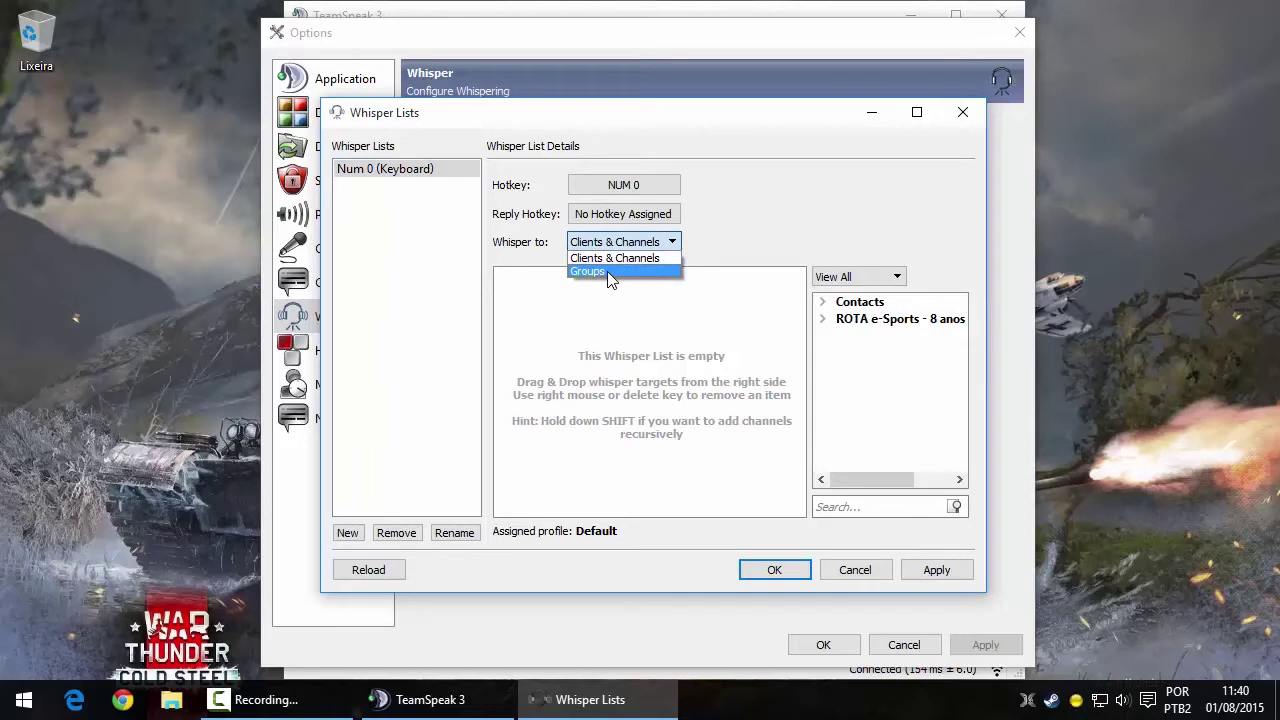
{"action": "left_click", "coordinate": [607, 271]}
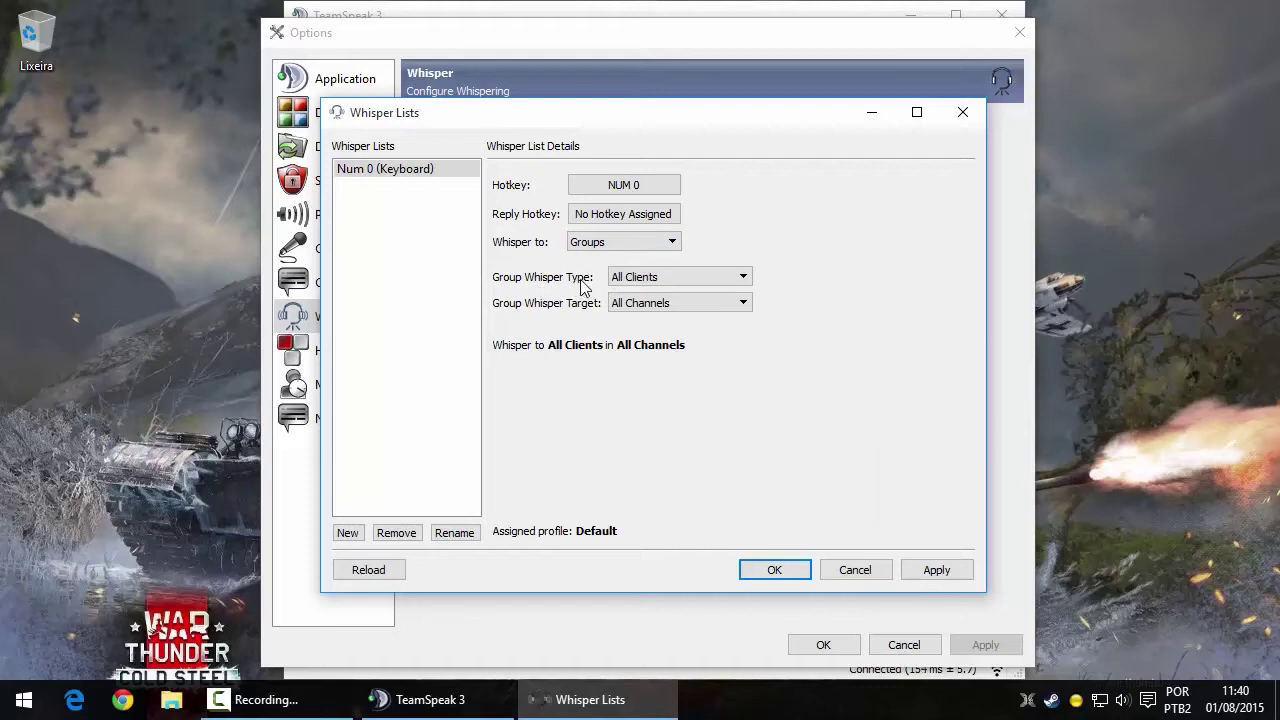
{"action": "left_click", "coordinate": [710, 285]}
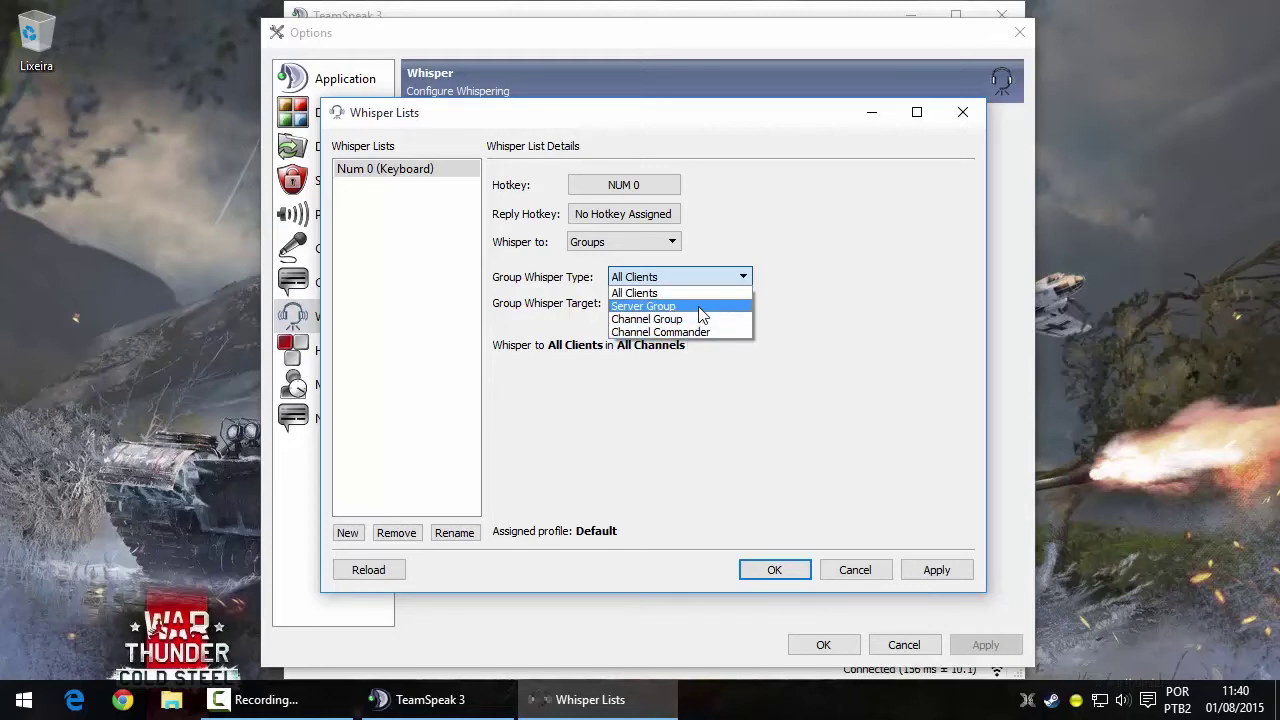
{"action": "left_click", "coordinate": [699, 308]}
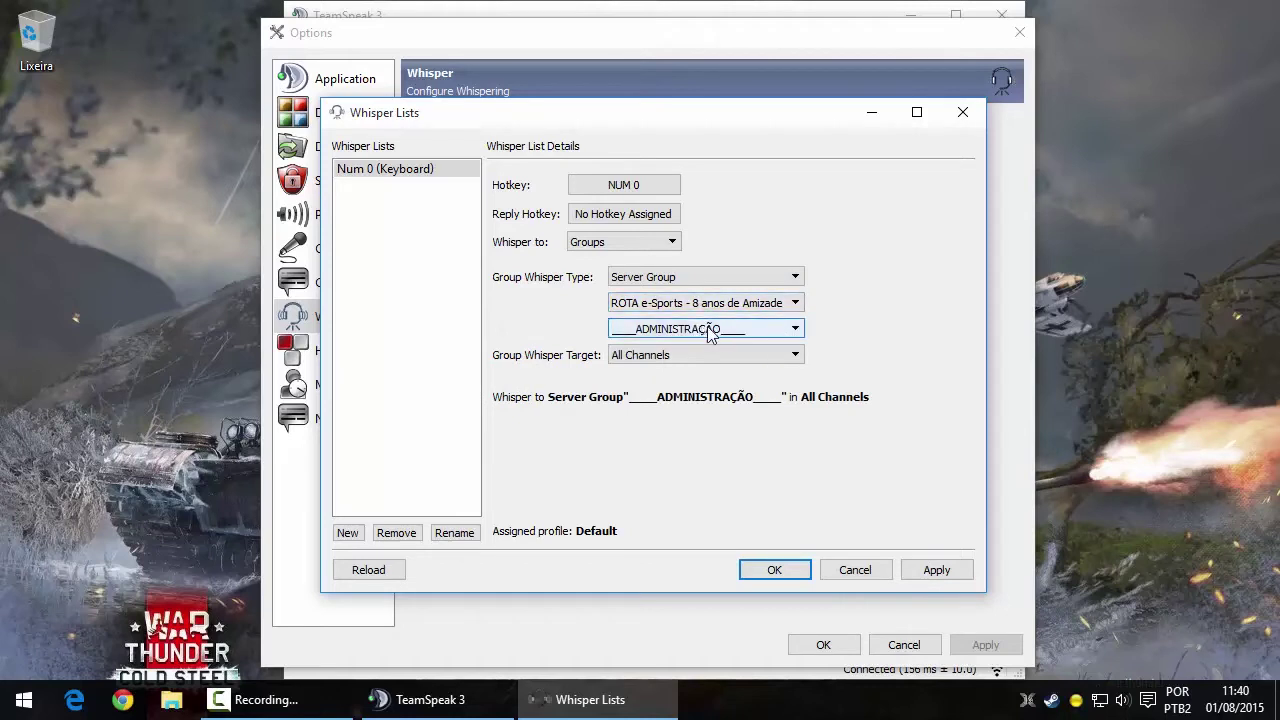
{"action": "left_click", "coordinate": [795, 330]}
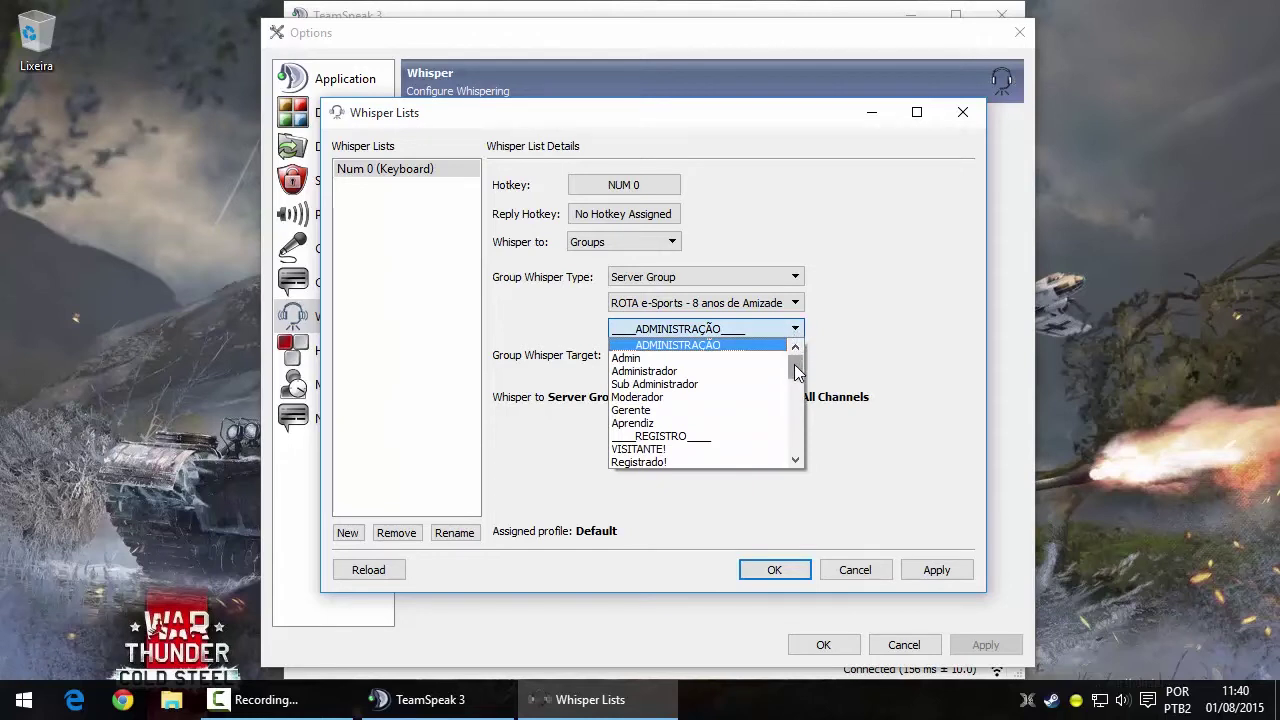
{"action": "left_click_drag", "start_coordinate": [794, 368], "coordinate": [801, 418]}
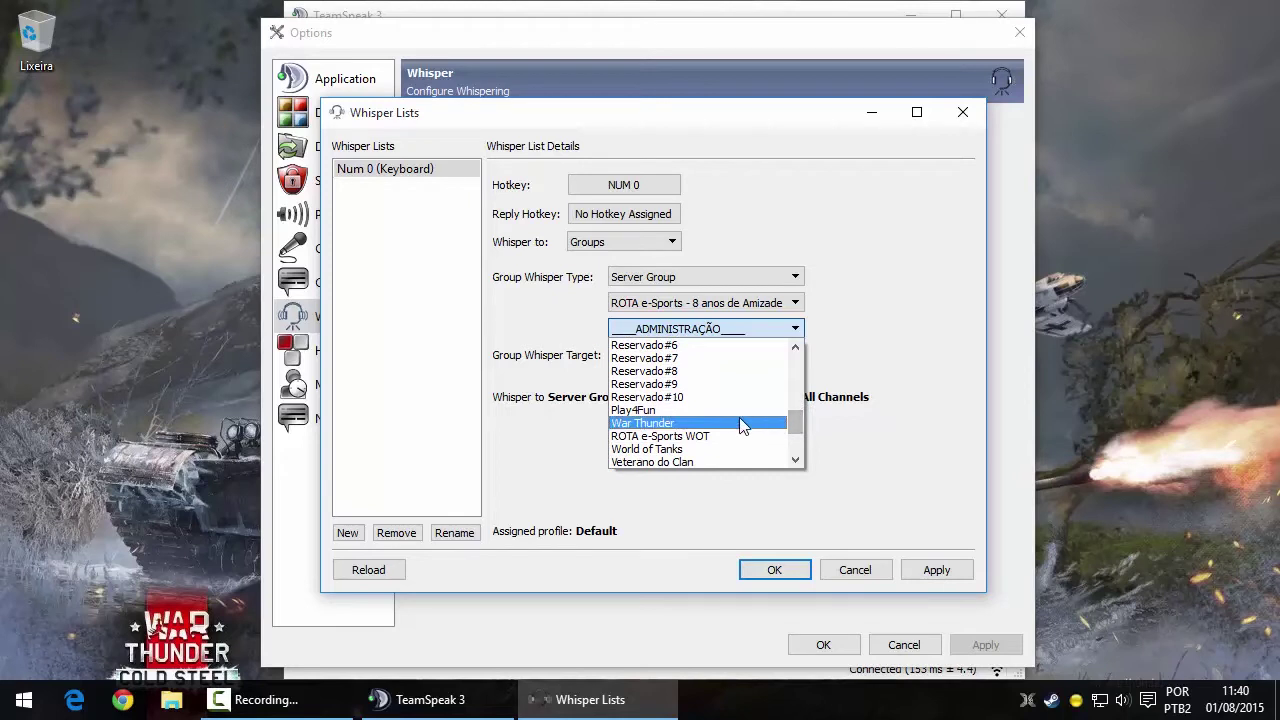
{"action": "left_click", "coordinate": [668, 424]}
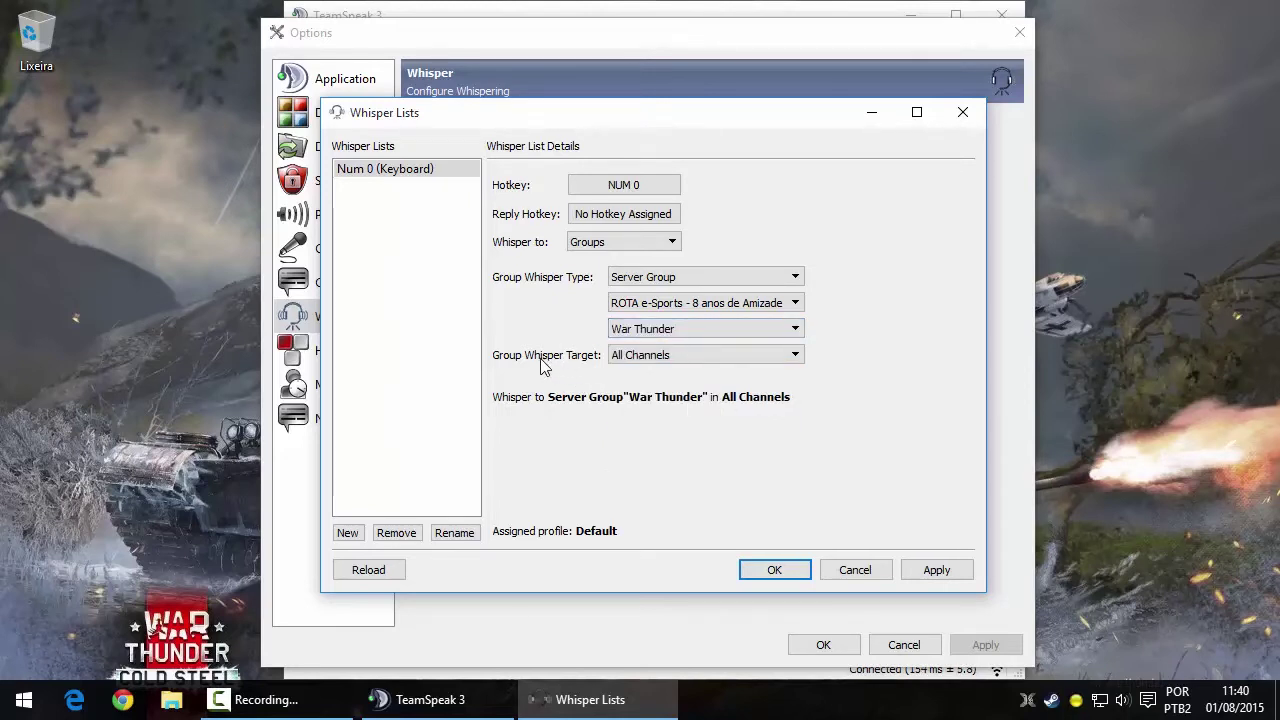
{"action": "left_click", "coordinate": [801, 357]}
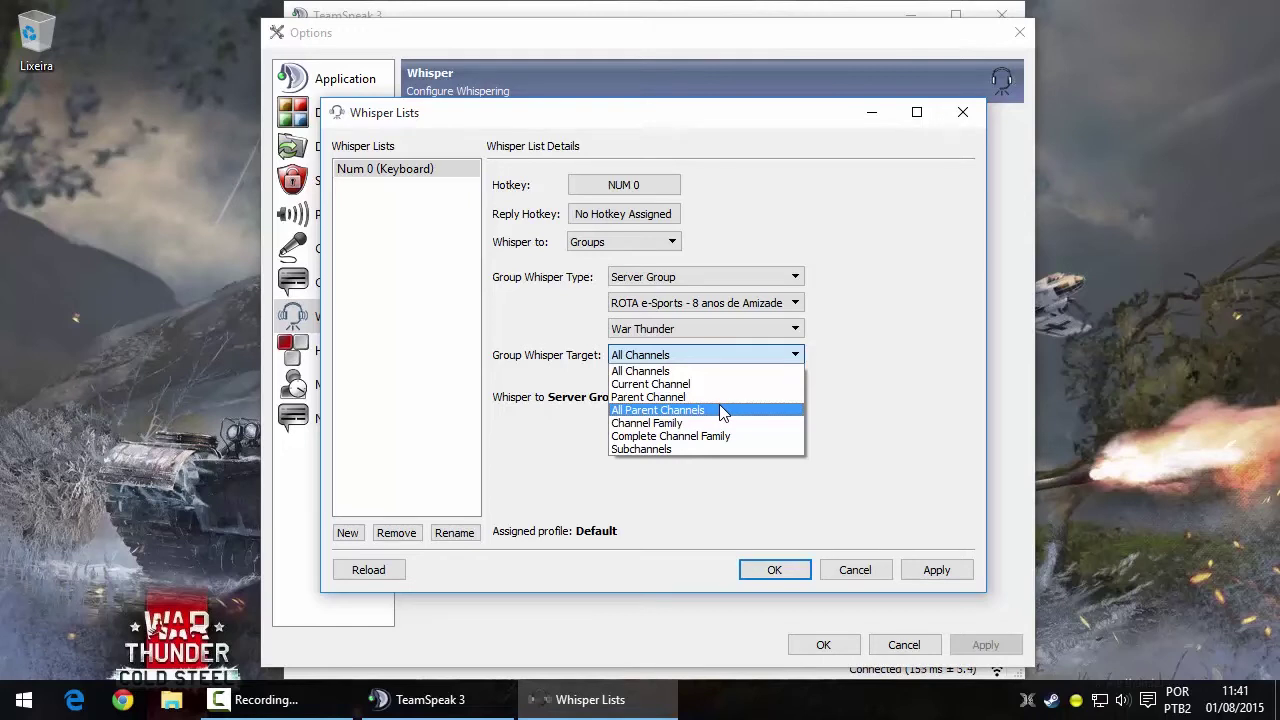
{"action": "left_click", "coordinate": [822, 487]}
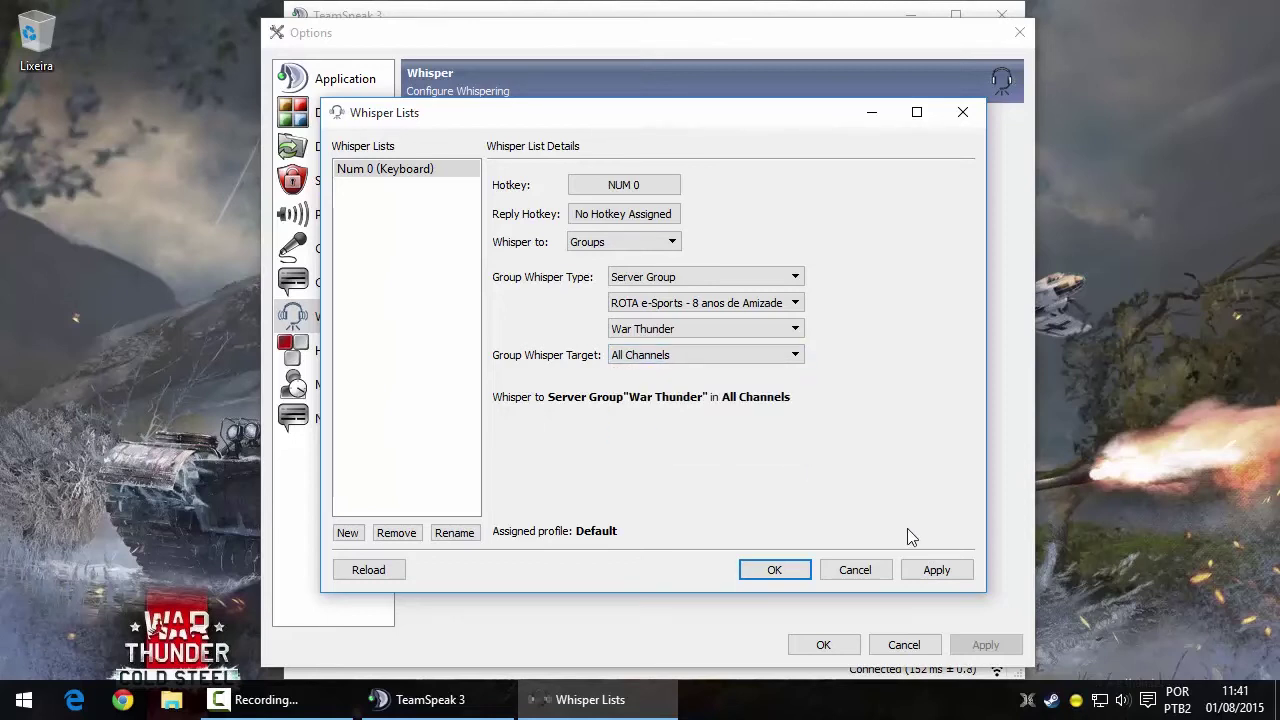
- Change the group whisper type of the Num 0 list to Channel Commander and view the target and type options
{"action": "left_click", "coordinate": [720, 283]}
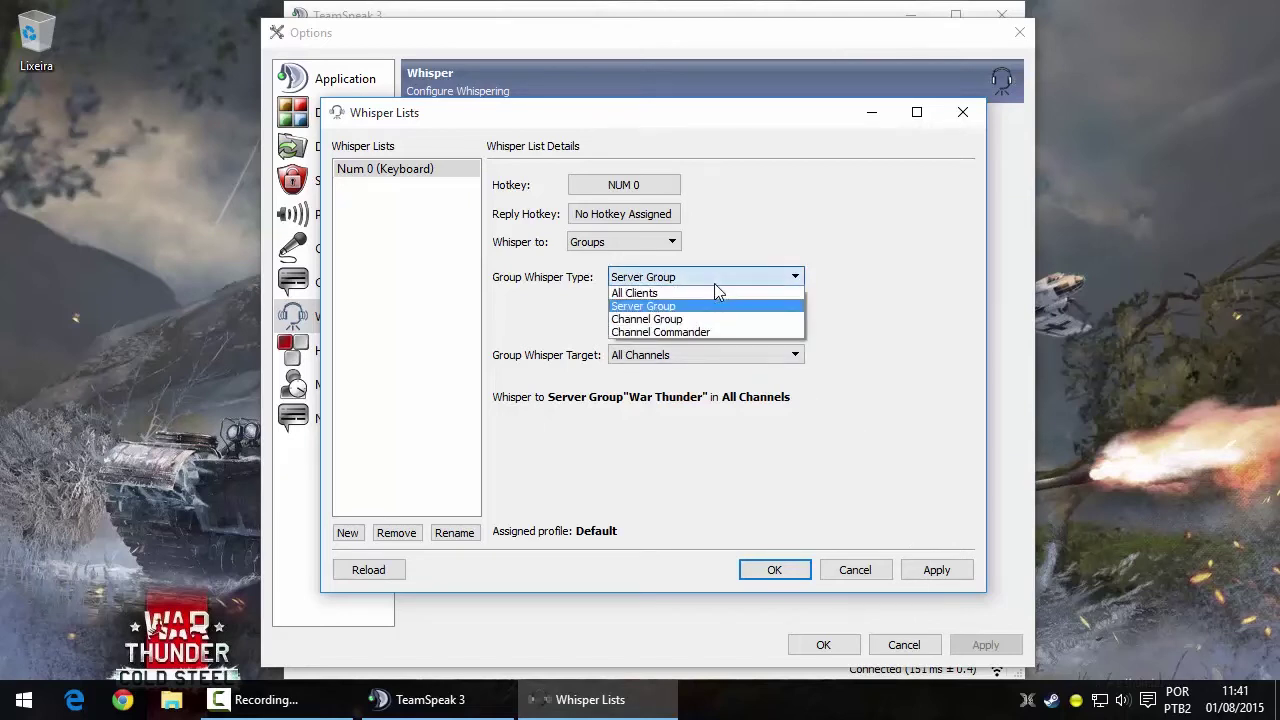
{"action": "left_click", "coordinate": [694, 332]}
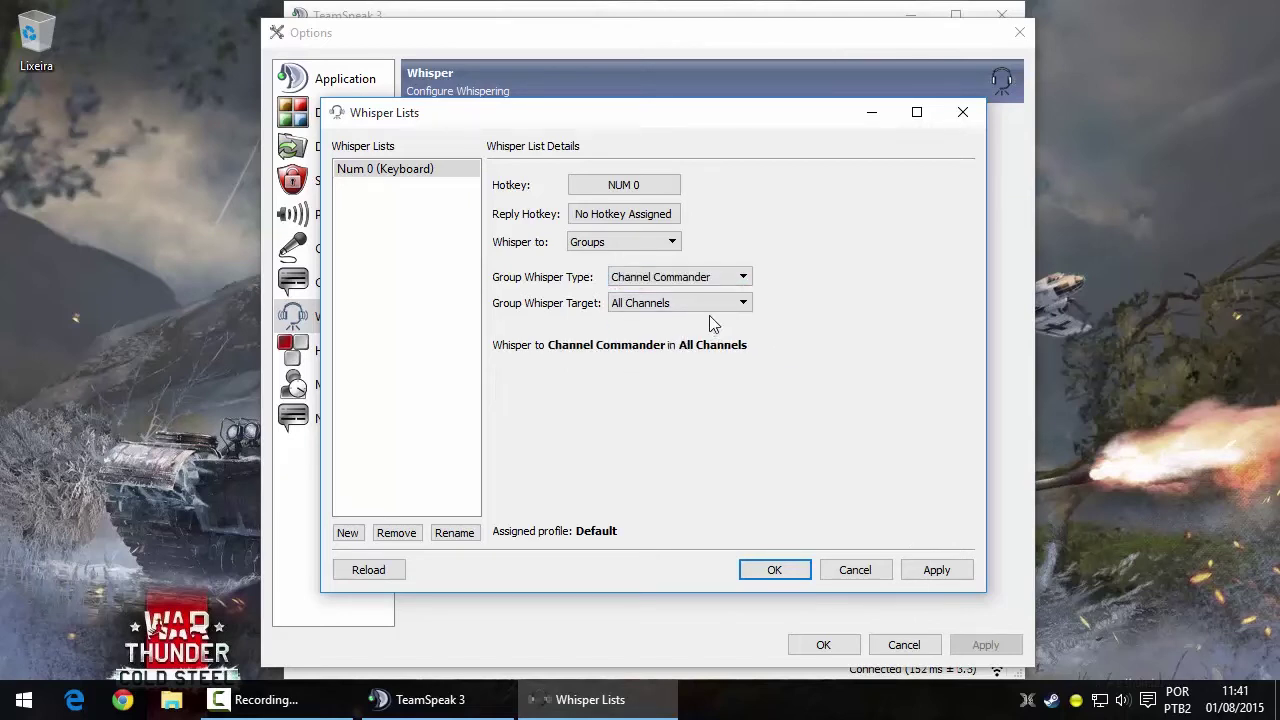
{"action": "left_click", "coordinate": [712, 313]}
{"action": "left_click", "coordinate": [716, 280]}
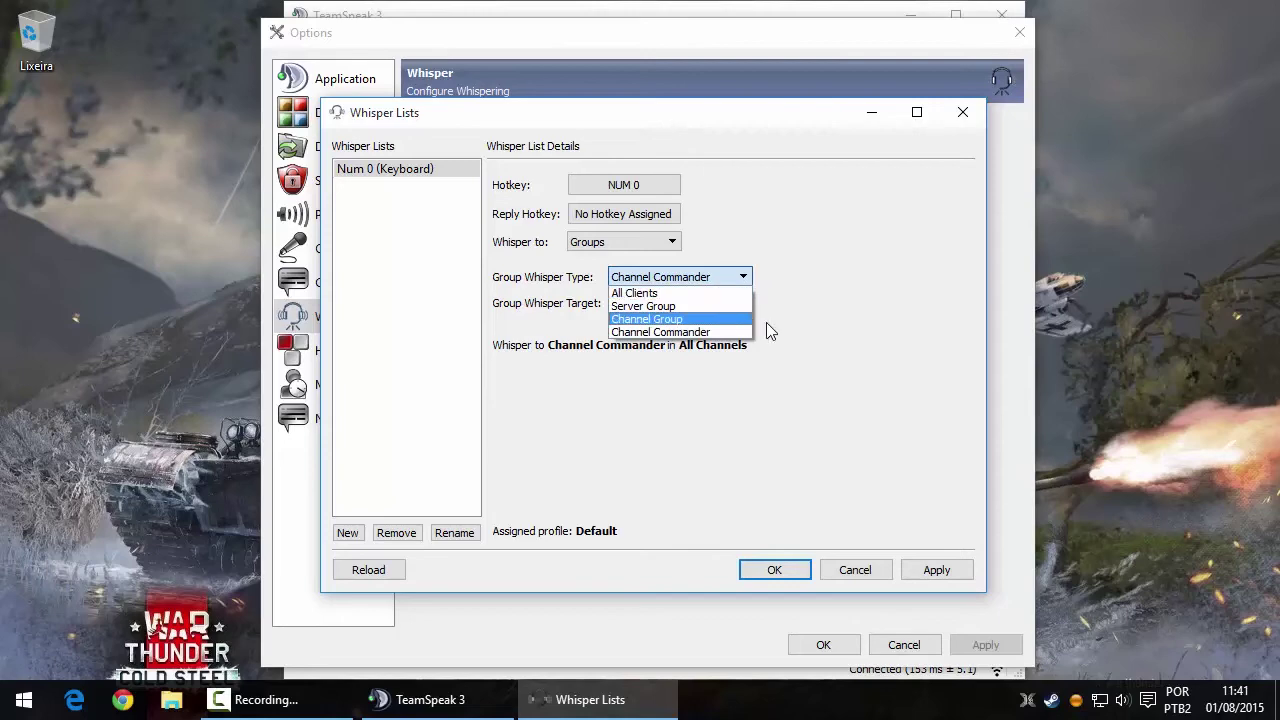
{"action": "left_click", "coordinate": [838, 343]}
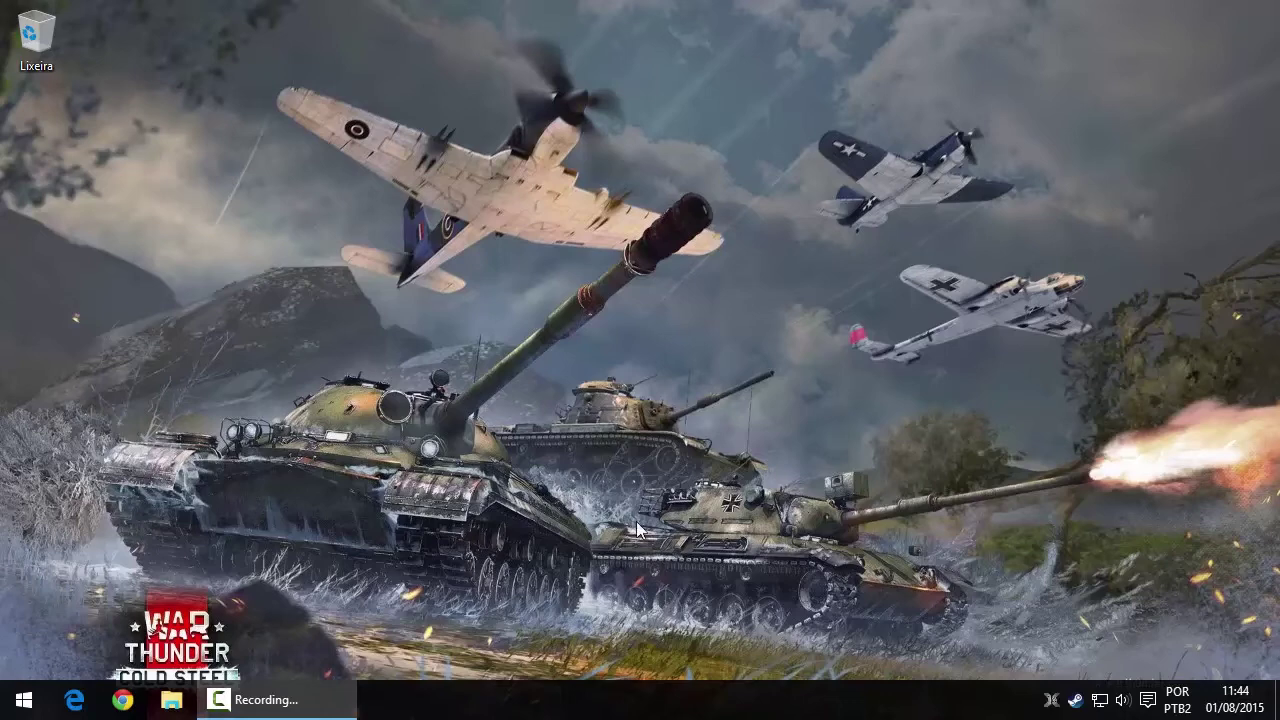
- Open File Explorer and go to the personal profile folder, checking its path
{"action": "left_click", "coordinate": [170, 700]}
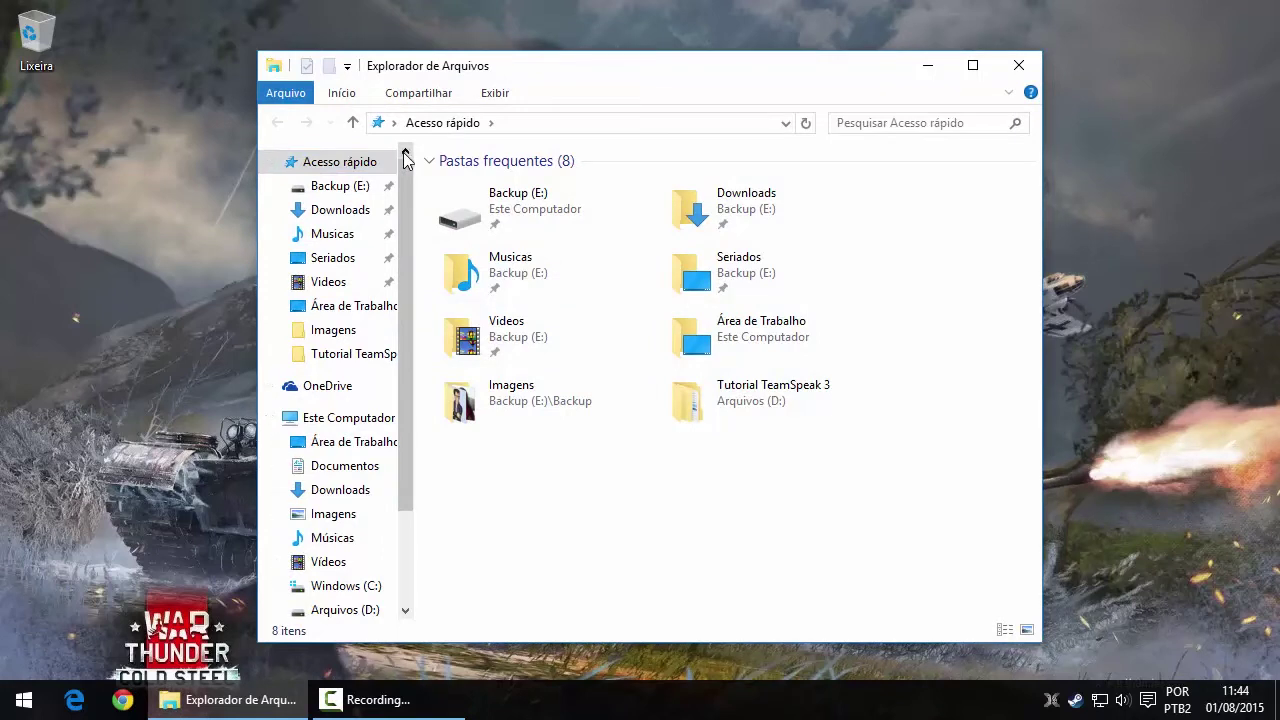
{"action": "left_click", "coordinate": [394, 123]}
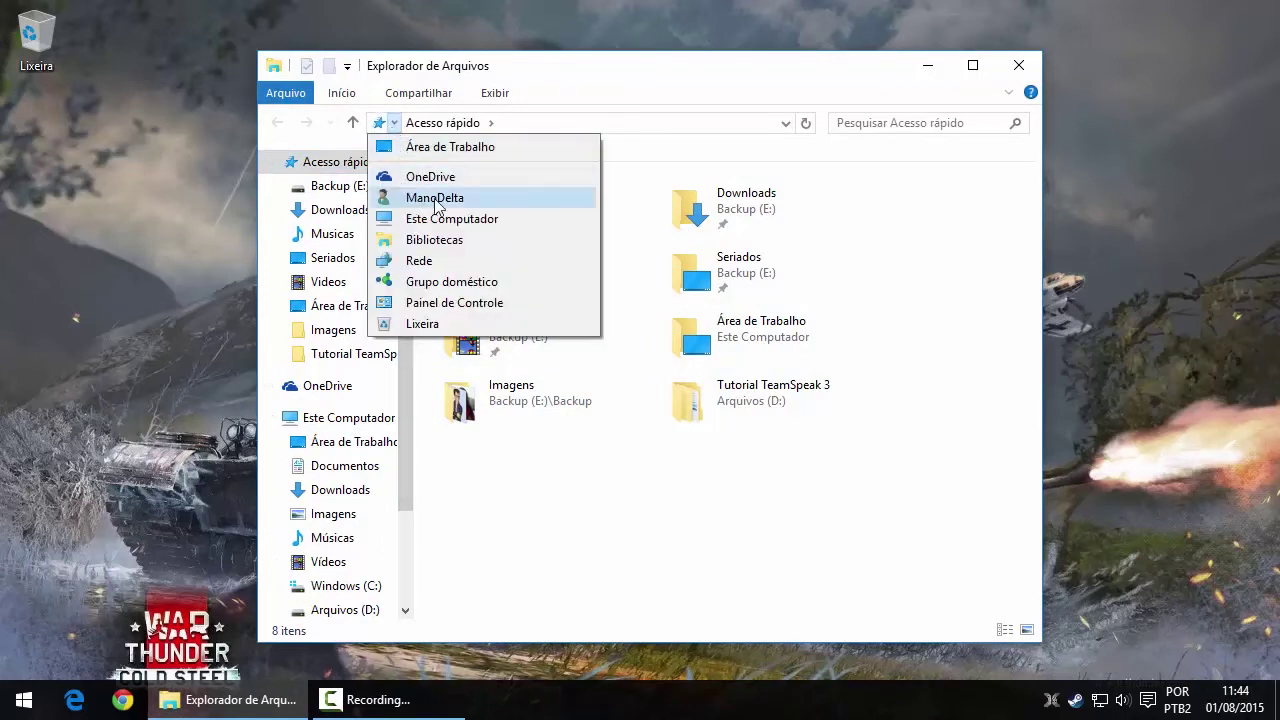
{"action": "left_click", "coordinate": [467, 200]}
{"action": "left_click", "coordinate": [502, 124]}
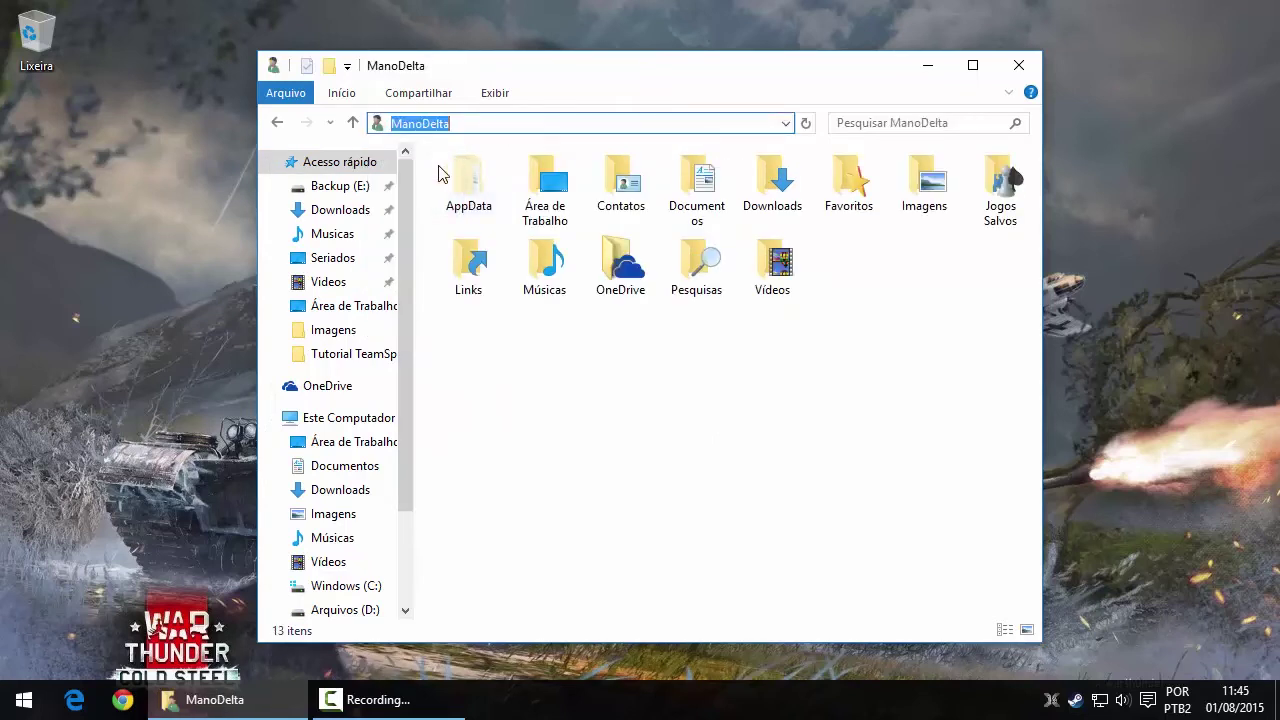
{"action": "left_click", "coordinate": [460, 123]}
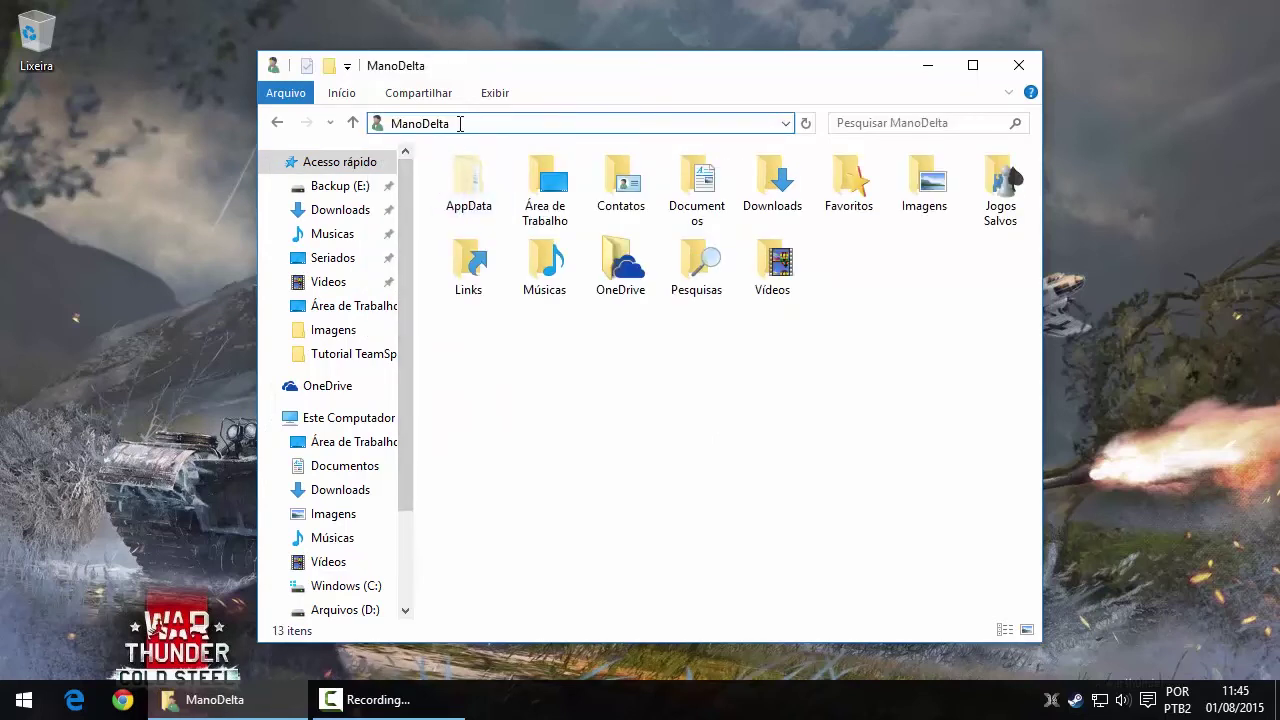
{"action": "left_click", "coordinate": [434, 246]}
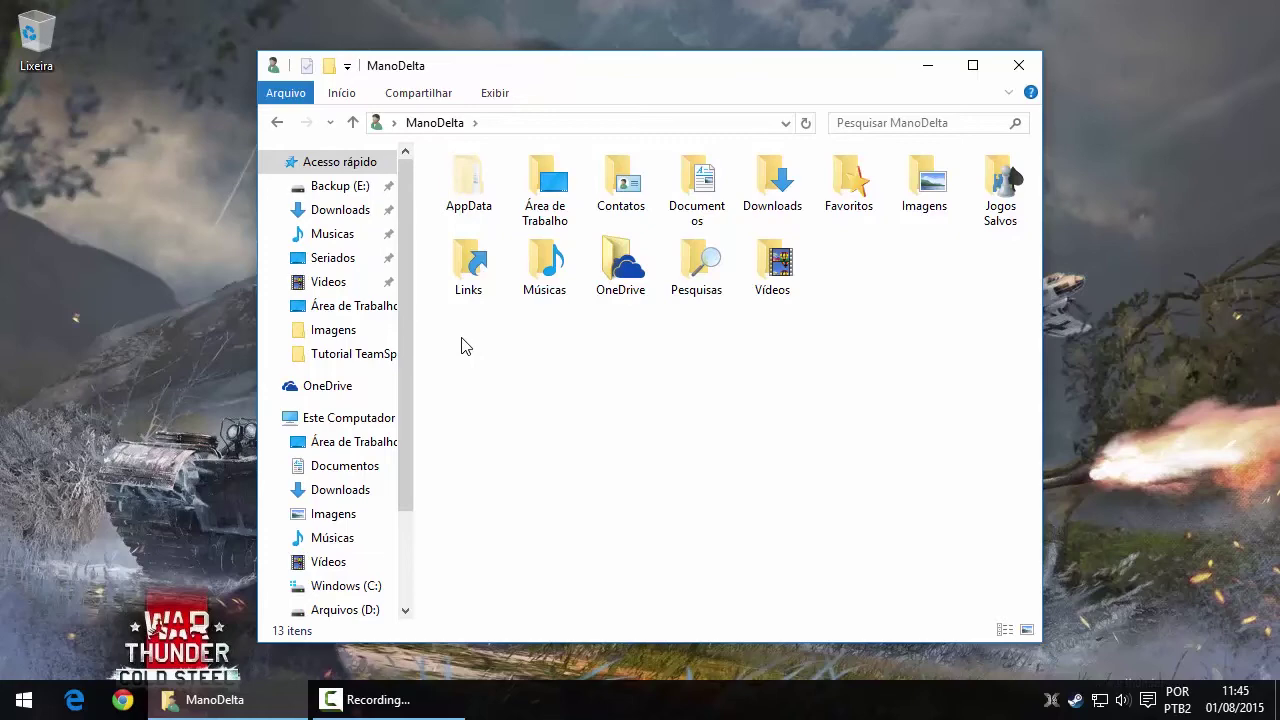
- Toggle the display of hidden items off, on and off again in the profile folder
{"action": "left_click", "coordinate": [495, 93]}
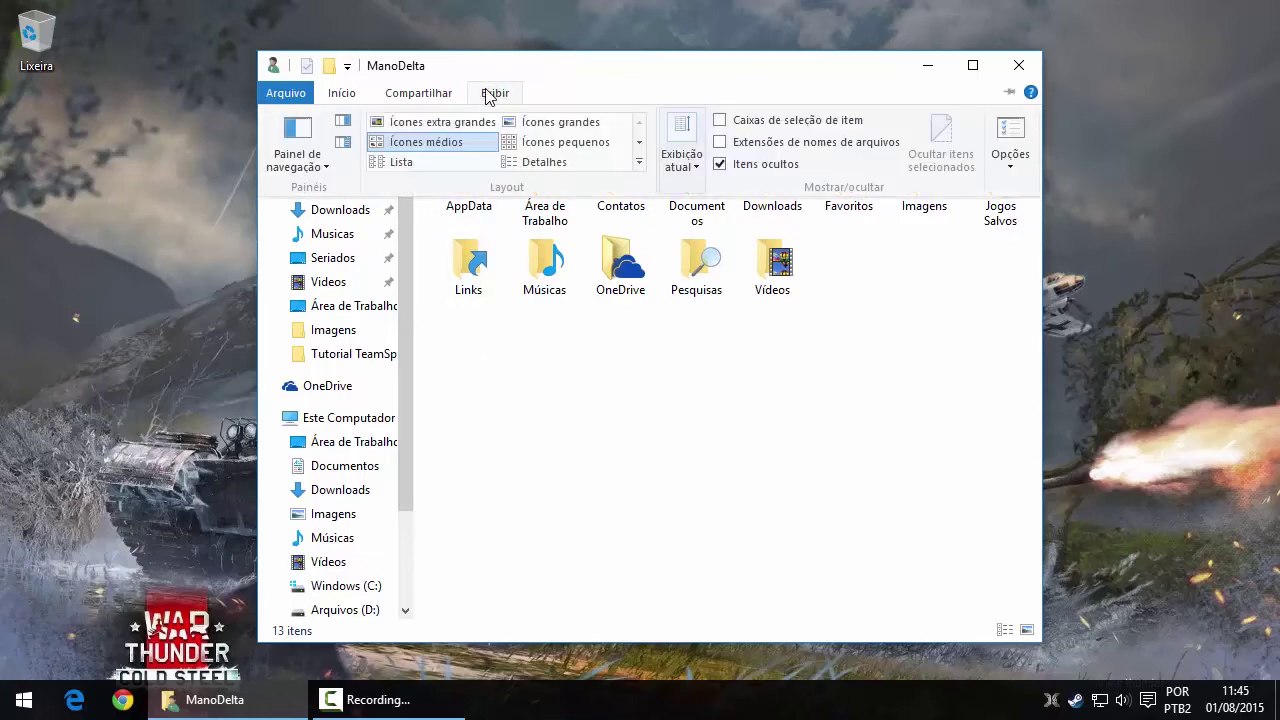
{"action": "left_click", "coordinate": [720, 165]}
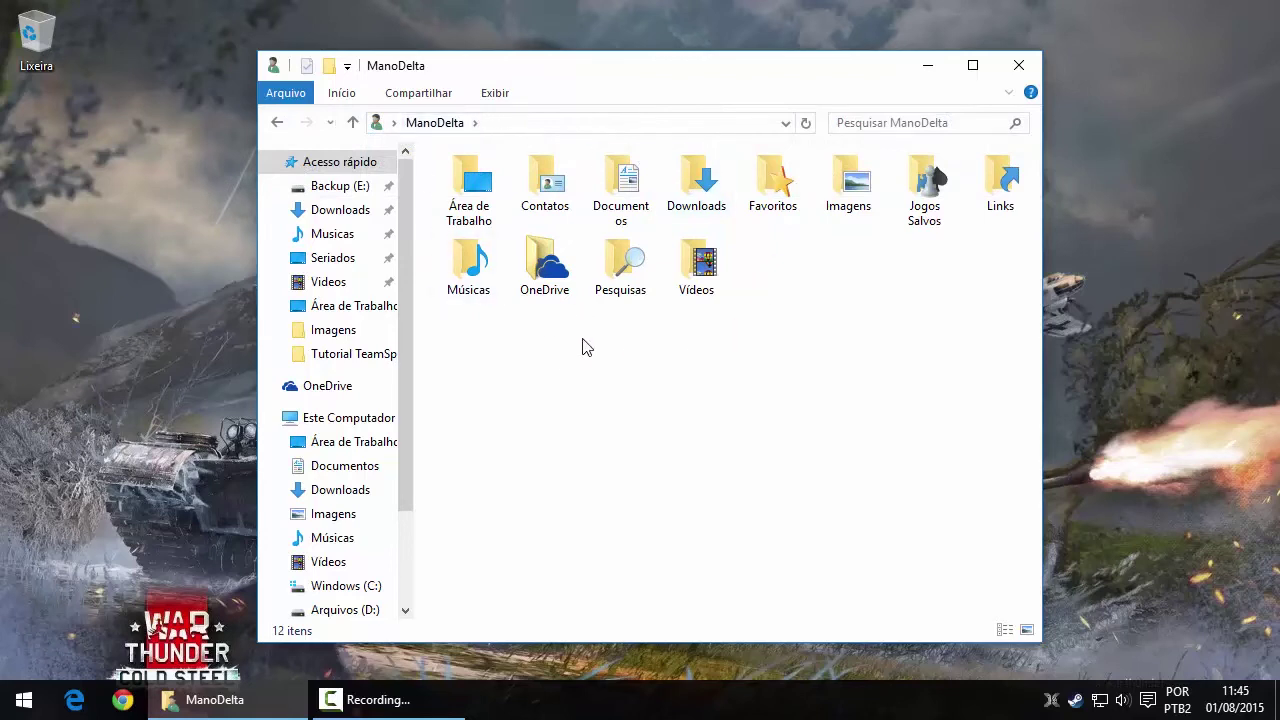
{"action": "left_click", "coordinate": [496, 96]}
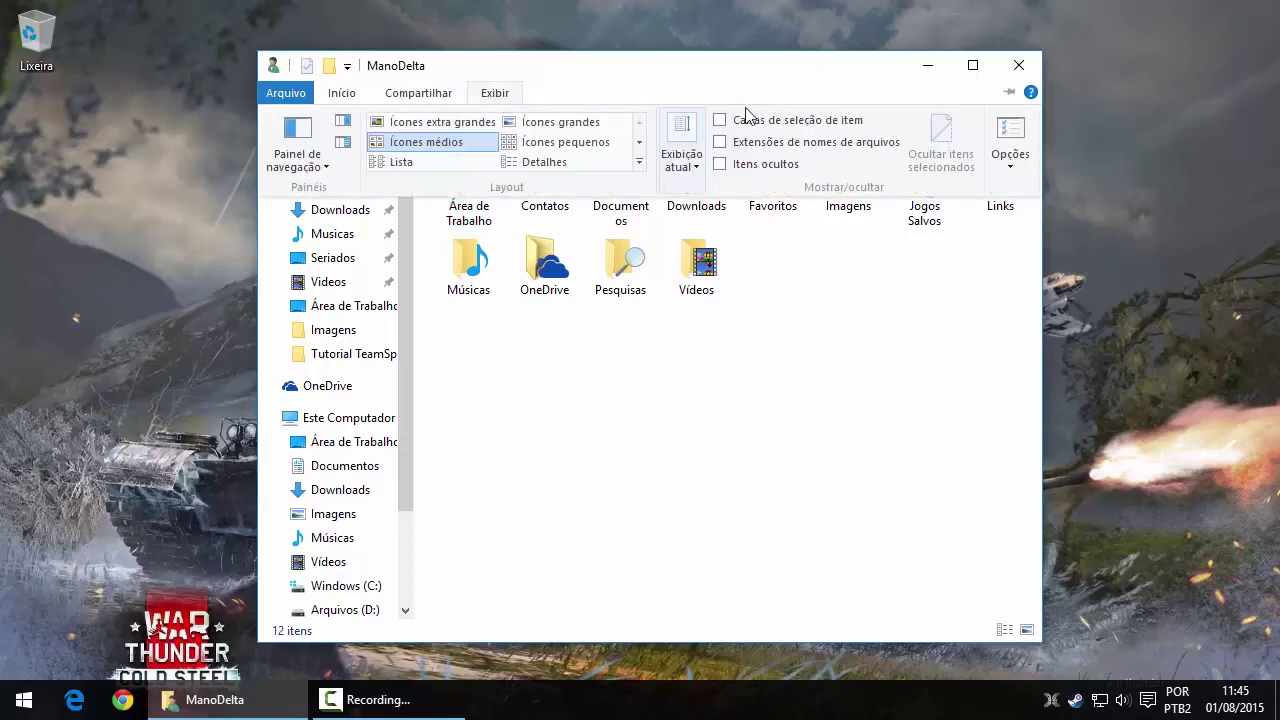
{"action": "left_click", "coordinate": [720, 165]}
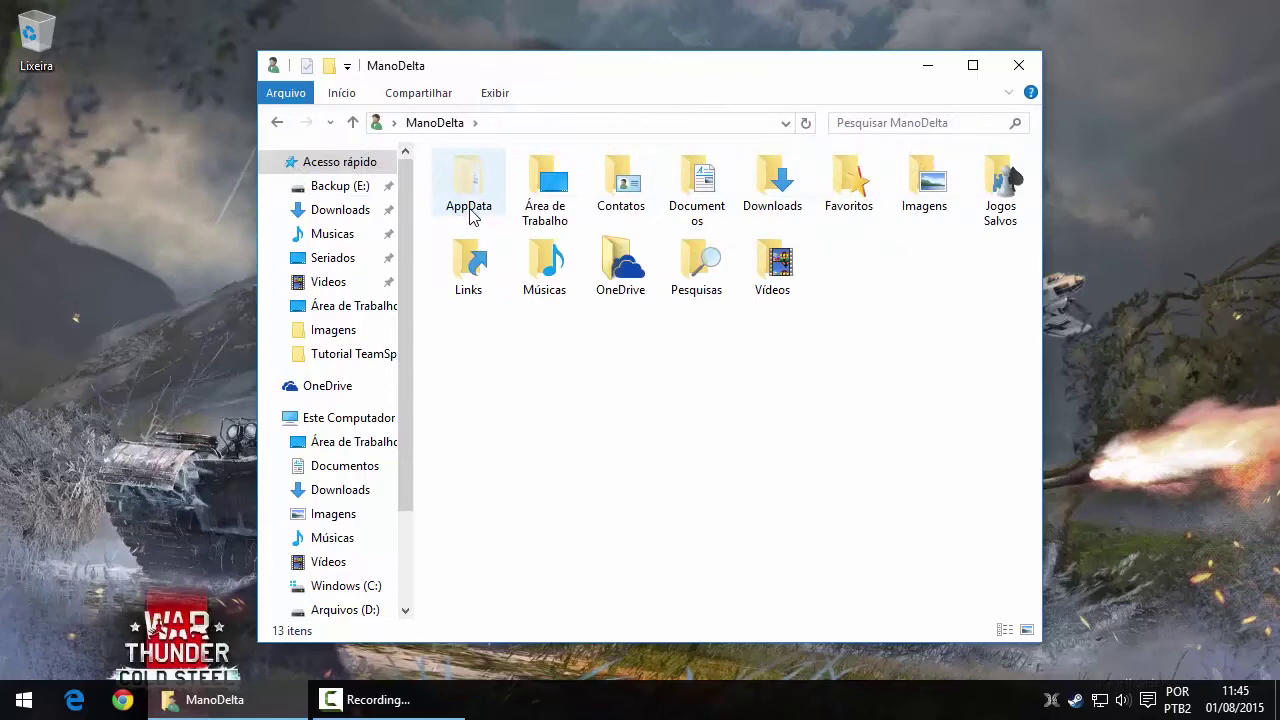
{"action": "left_click", "coordinate": [496, 95]}
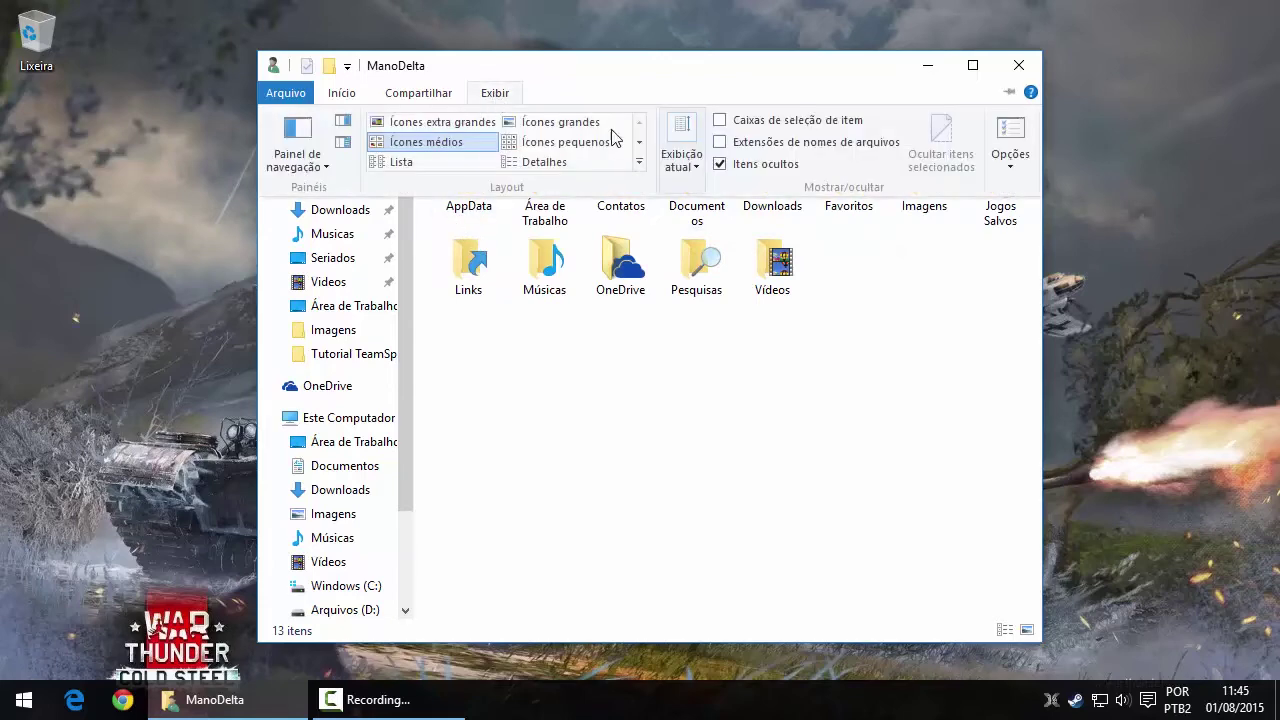
{"action": "left_click", "coordinate": [721, 164]}
- Apply the folder option to show hidden files, folders and drives, and turn the display of hidden items off again
{"action": "left_click", "coordinate": [487, 100]}
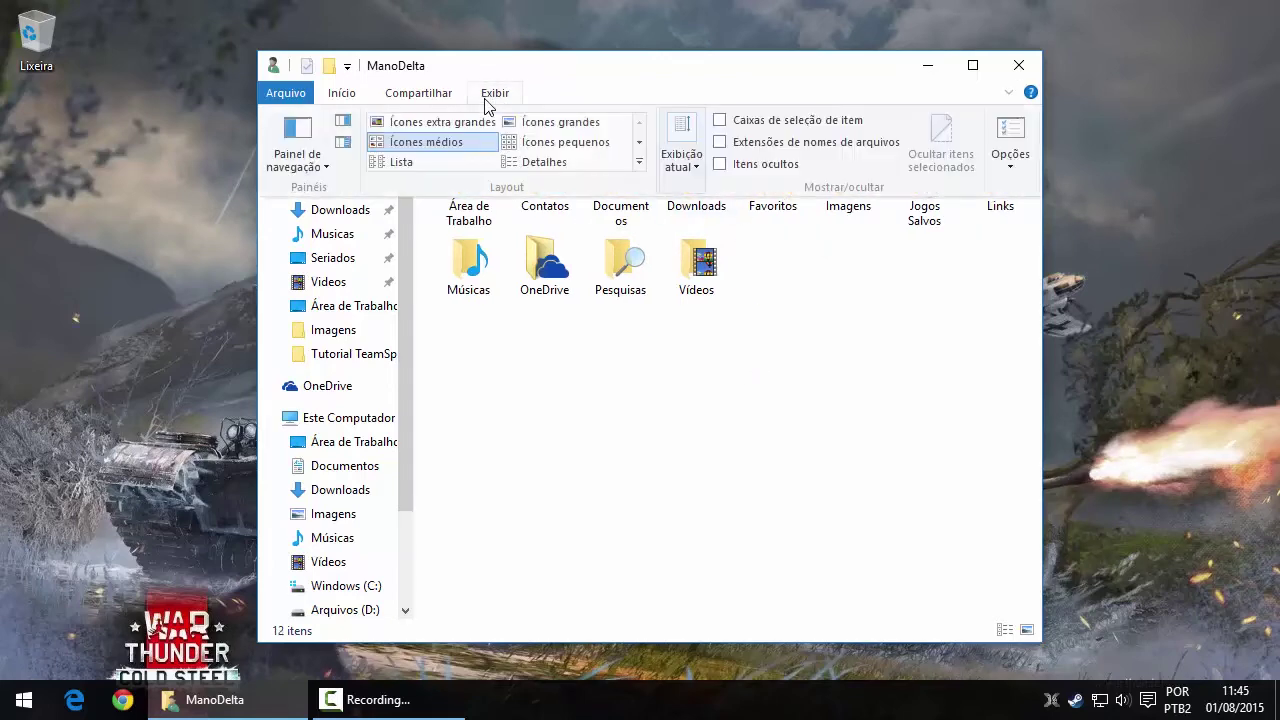
{"action": "left_click", "coordinate": [1008, 135]}
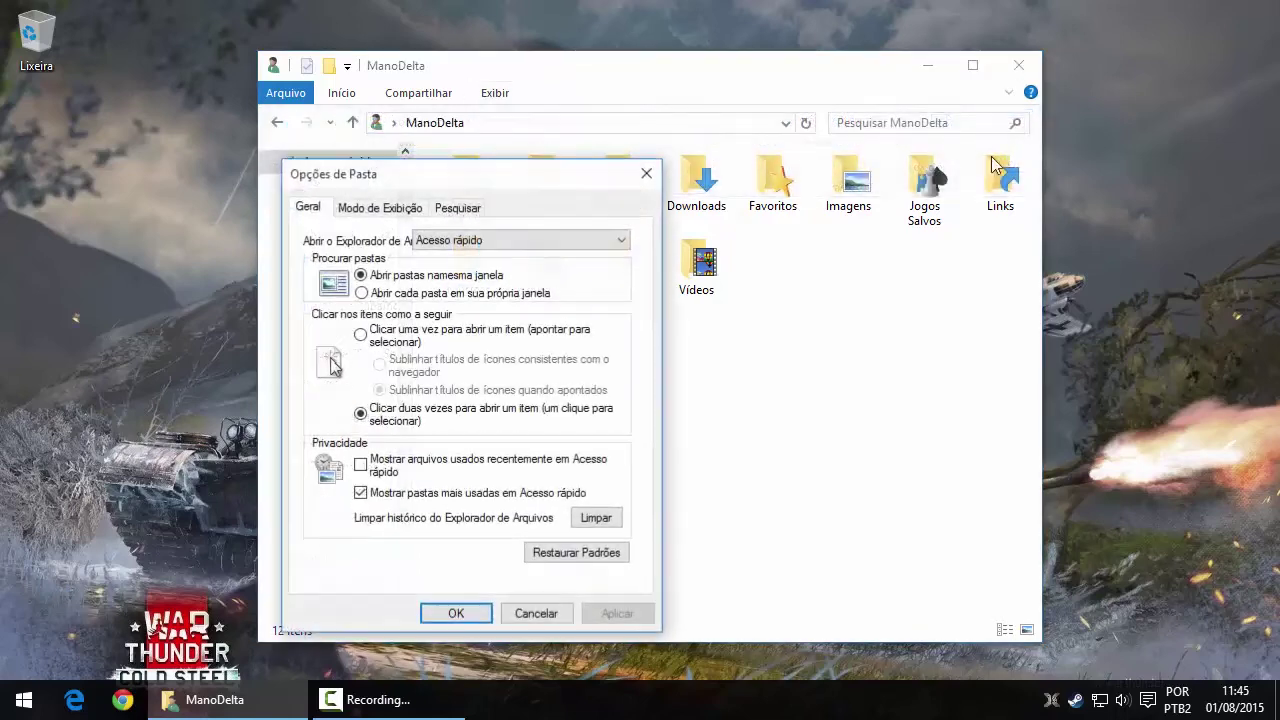
{"action": "left_click_drag", "start_coordinate": [476, 188], "coordinate": [643, 159]}
{"action": "left_click", "coordinate": [553, 181]}
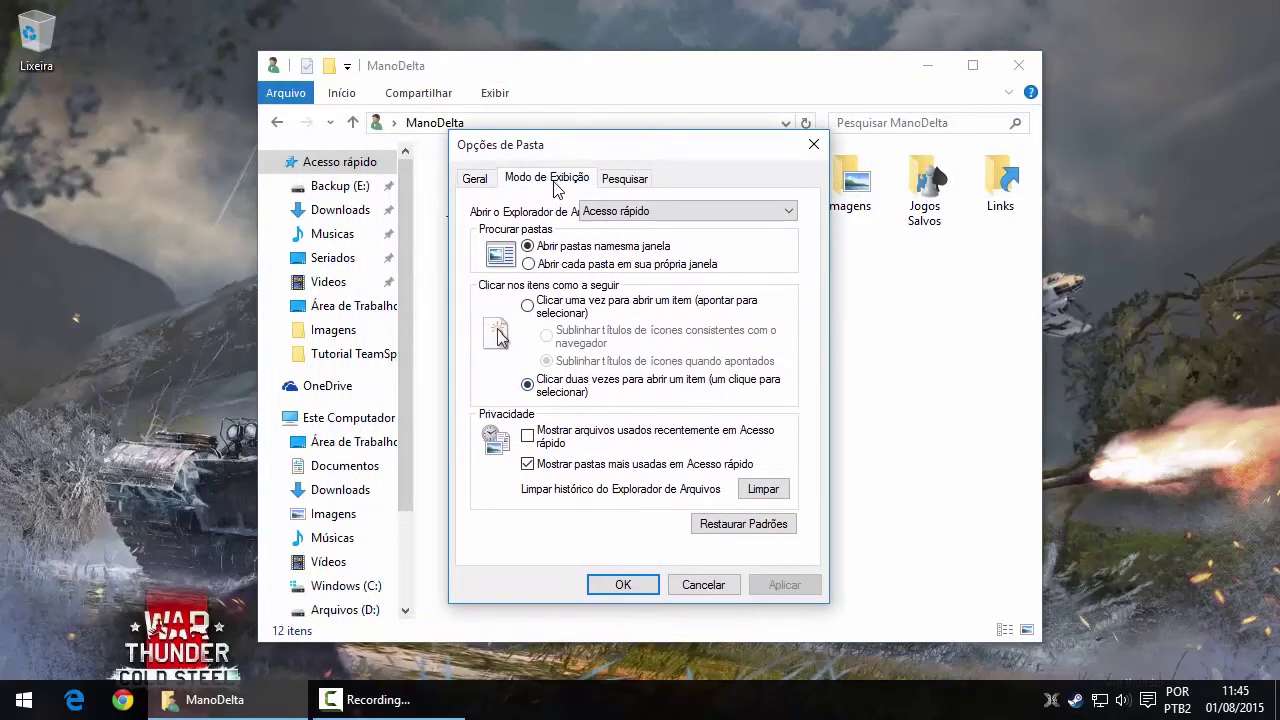
{"action": "left_click_drag", "start_coordinate": [787, 376], "coordinate": [763, 424]}
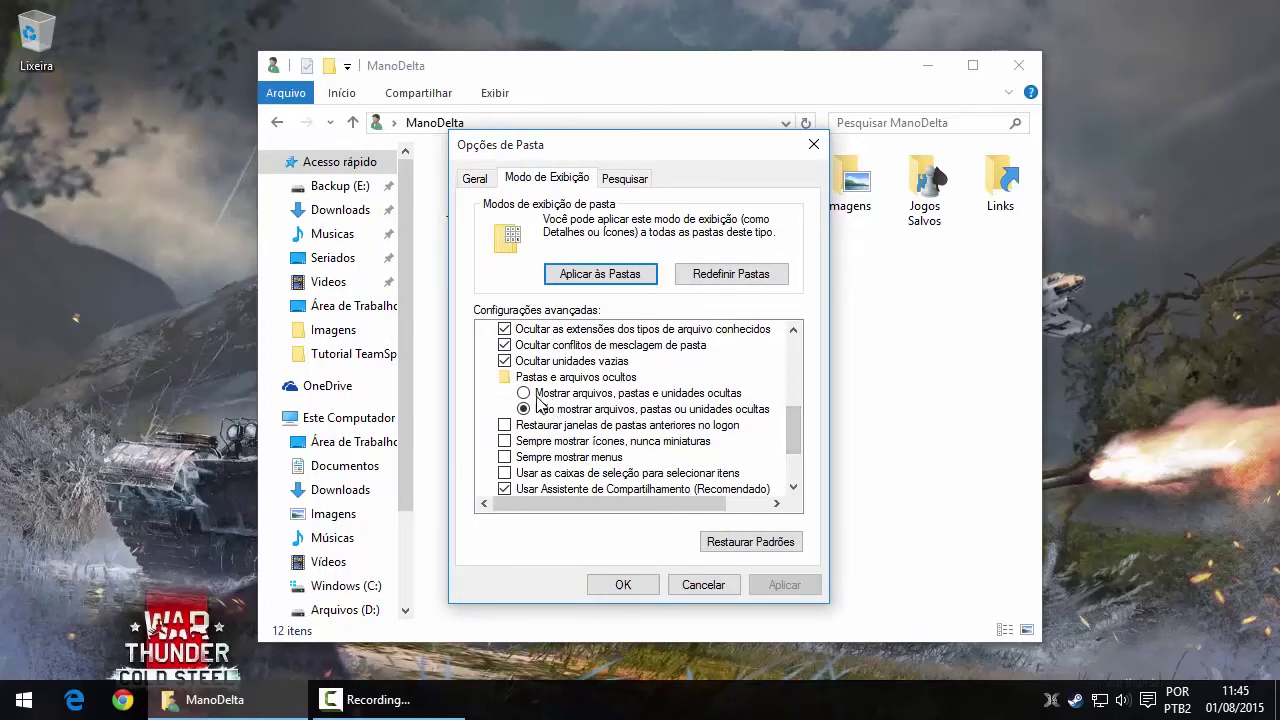
{"action": "left_click", "coordinate": [717, 400]}
{"action": "left_click", "coordinate": [784, 585]}
{"action": "left_click", "coordinate": [623, 585]}
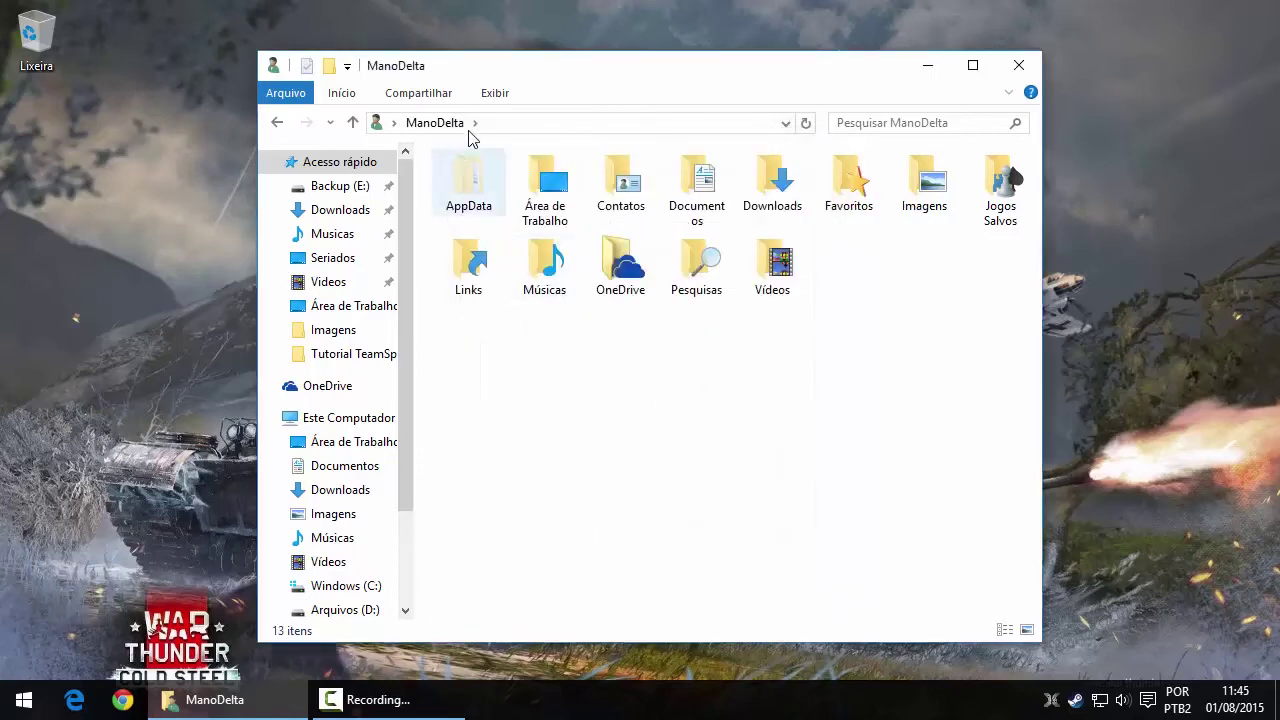
{"action": "left_click", "coordinate": [495, 92]}
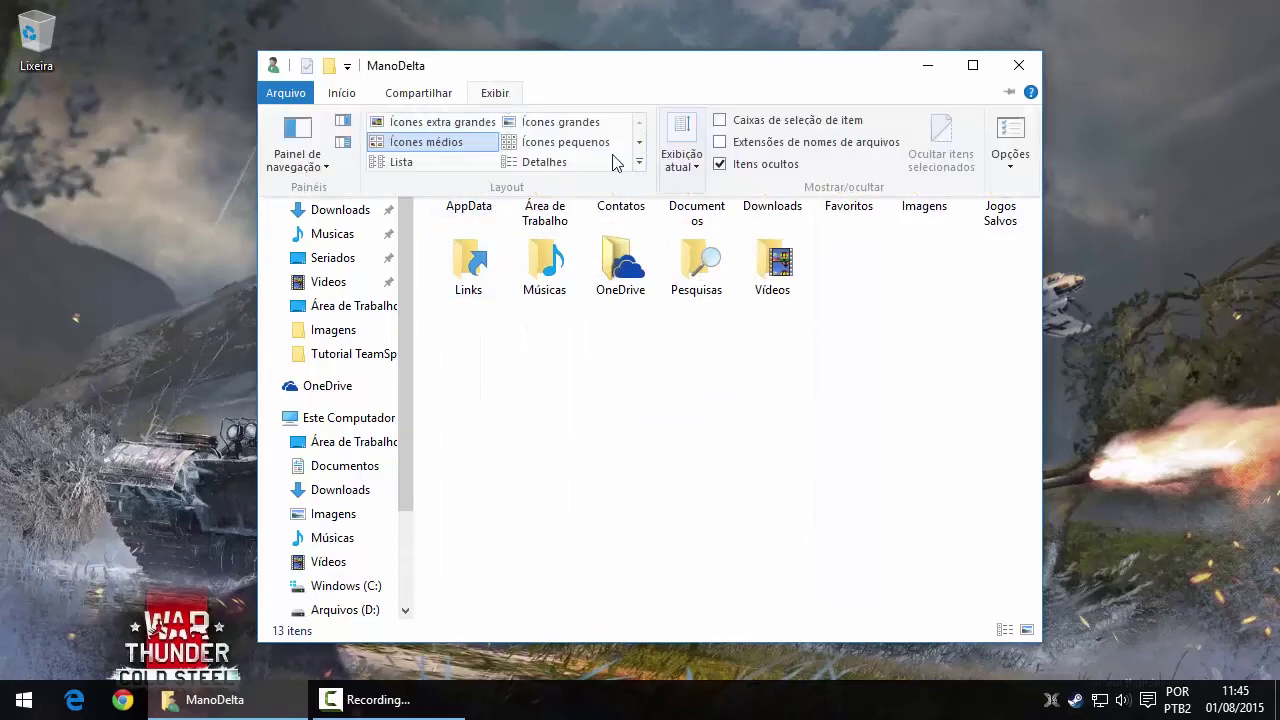
{"action": "left_click", "coordinate": [720, 163]}
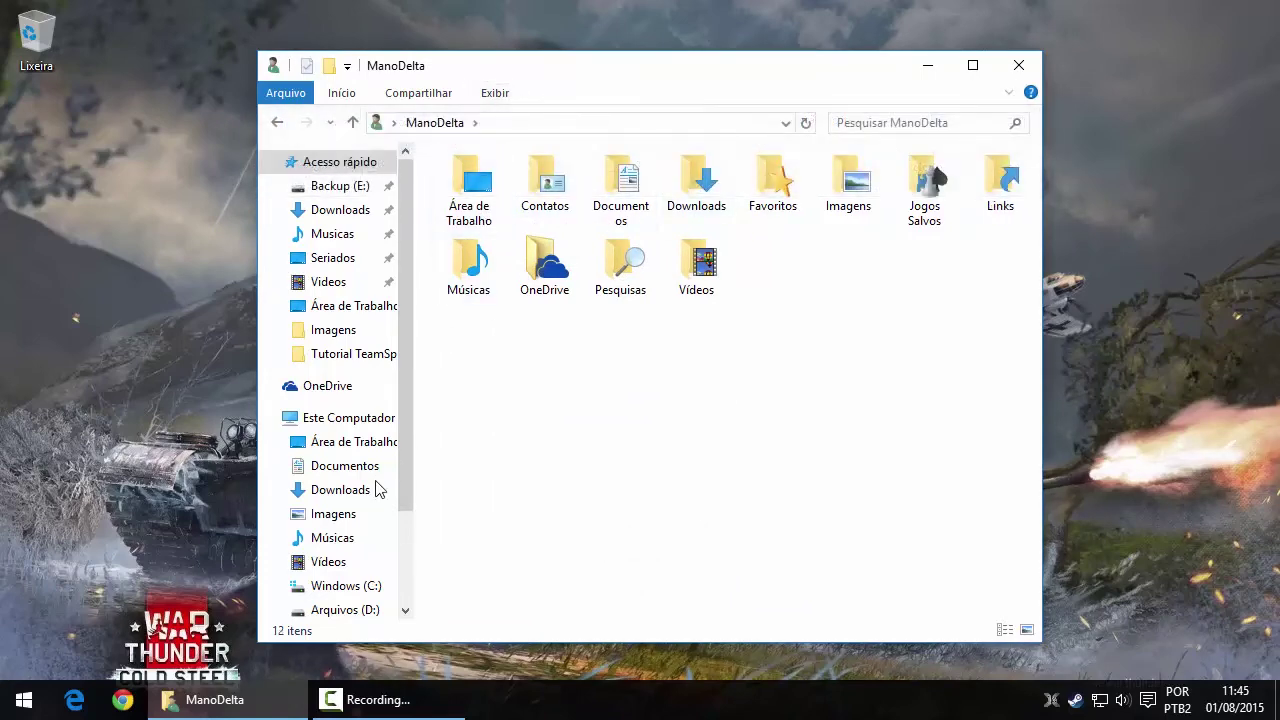
- Open the Control Panel and its File Explorer options (Opções do Explorador de Arquivos)
{"action": "left_click", "coordinate": [24, 699]}
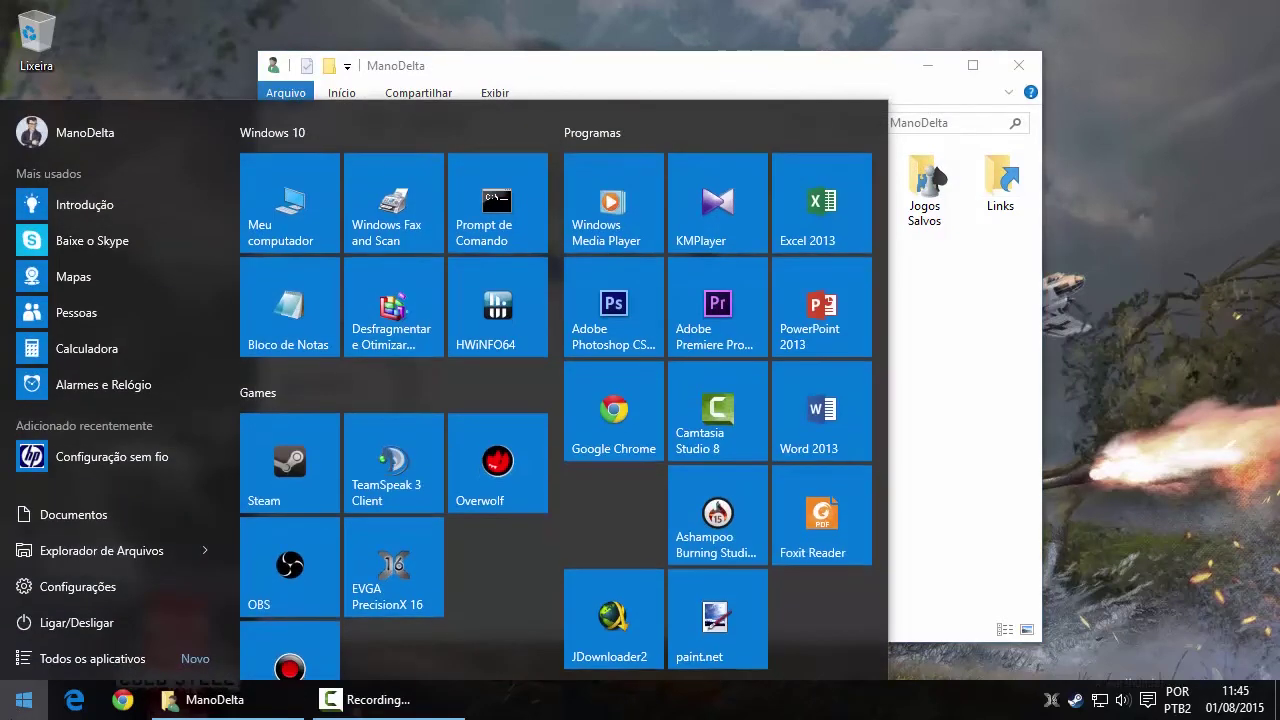
{"action": "left_click", "coordinate": [24, 699]}
{"action": "right_click", "coordinate": [12, 702]}
{"action": "left_click", "coordinate": [81, 604]}
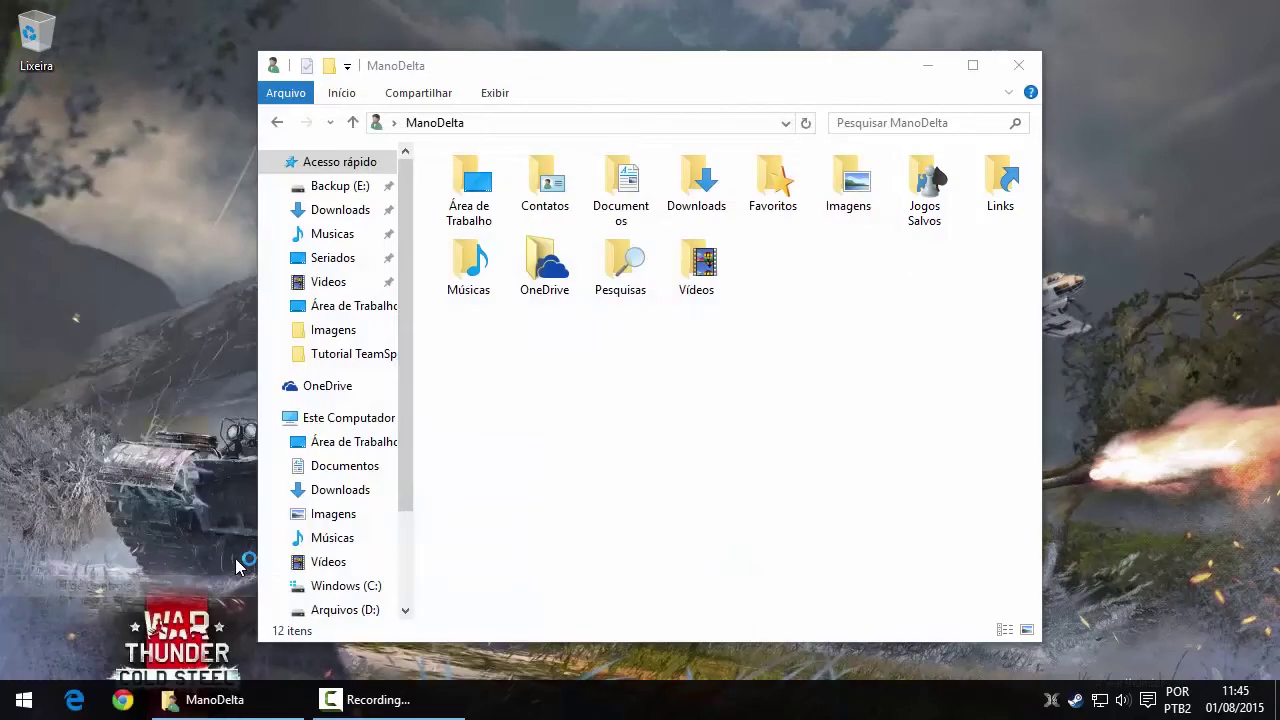
{"action": "left_click_drag", "start_coordinate": [1058, 360], "coordinate": [1075, 478]}
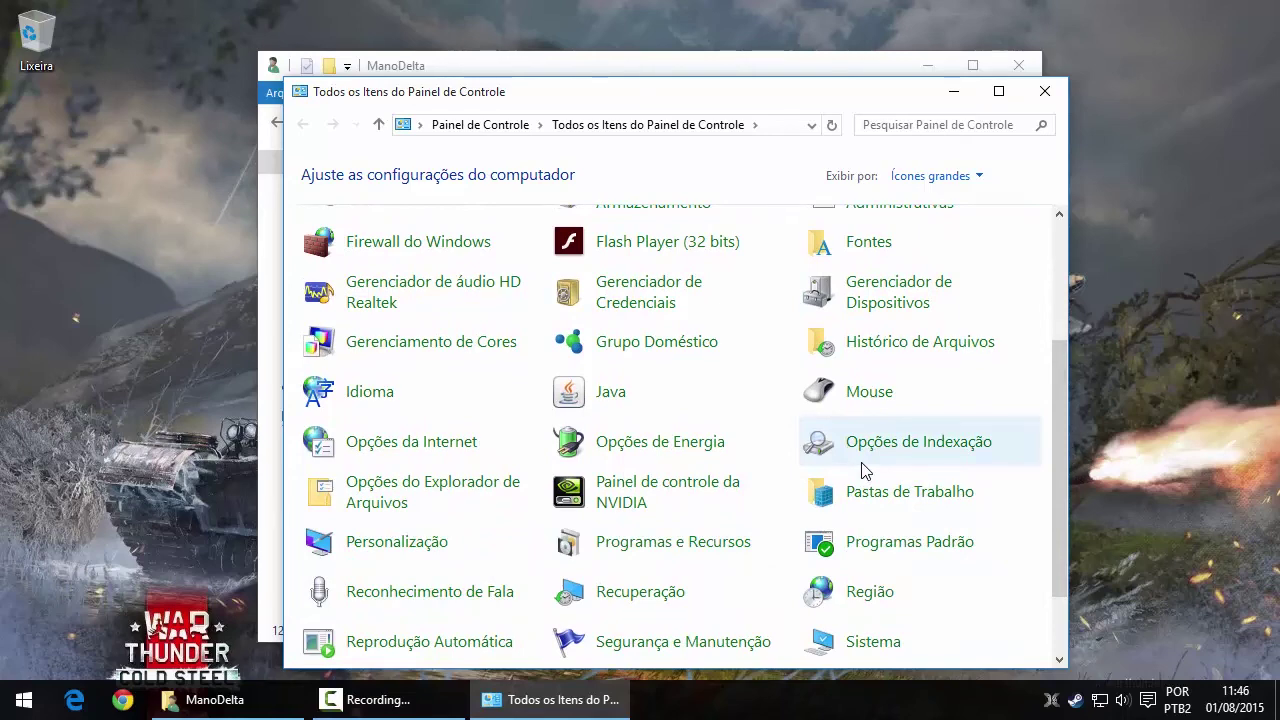
{"action": "left_click", "coordinate": [428, 493]}
- Apply the advanced view setting "Mostrar arquivos, pastas e unidades ocultas" and close the options and the Control Panel
{"action": "left_click_drag", "start_coordinate": [280, 89], "coordinate": [567, 147]}
{"action": "left_click", "coordinate": [478, 186]}
{"action": "left_click_drag", "start_coordinate": [722, 374], "coordinate": [722, 440]}
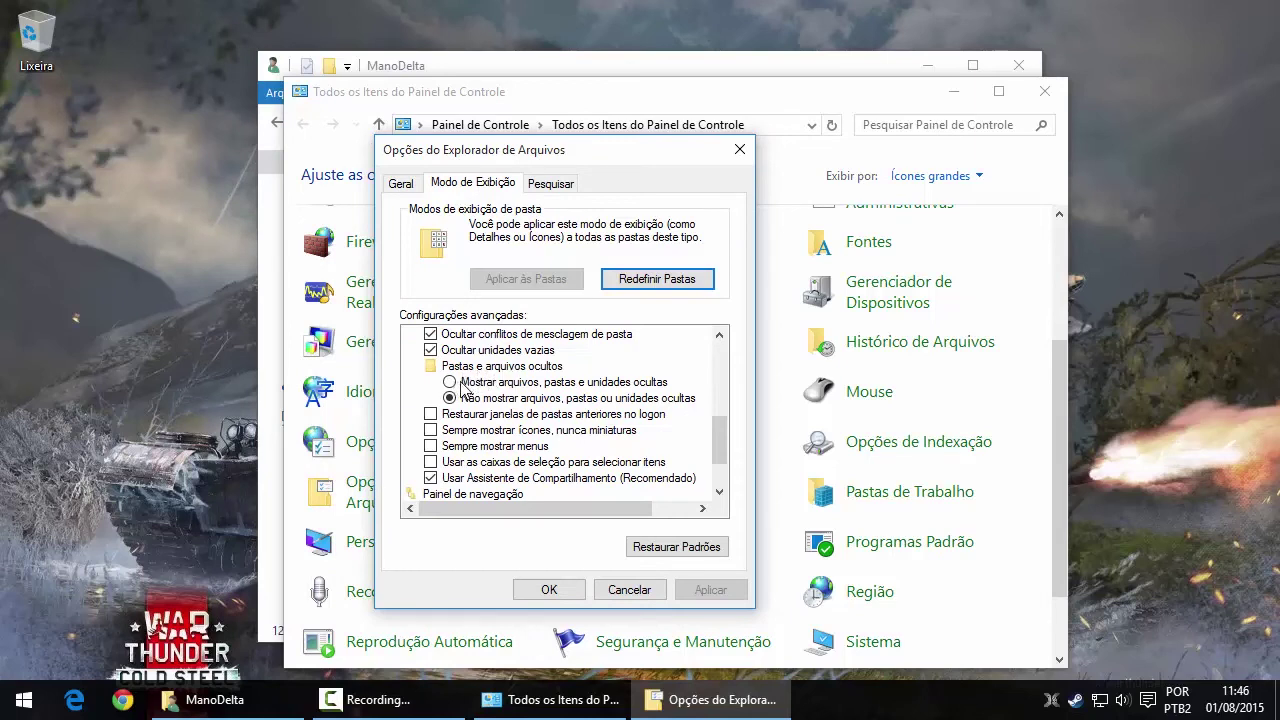
{"action": "left_click", "coordinate": [637, 388]}
{"action": "left_click", "coordinate": [705, 590]}
{"action": "left_click", "coordinate": [566, 592]}
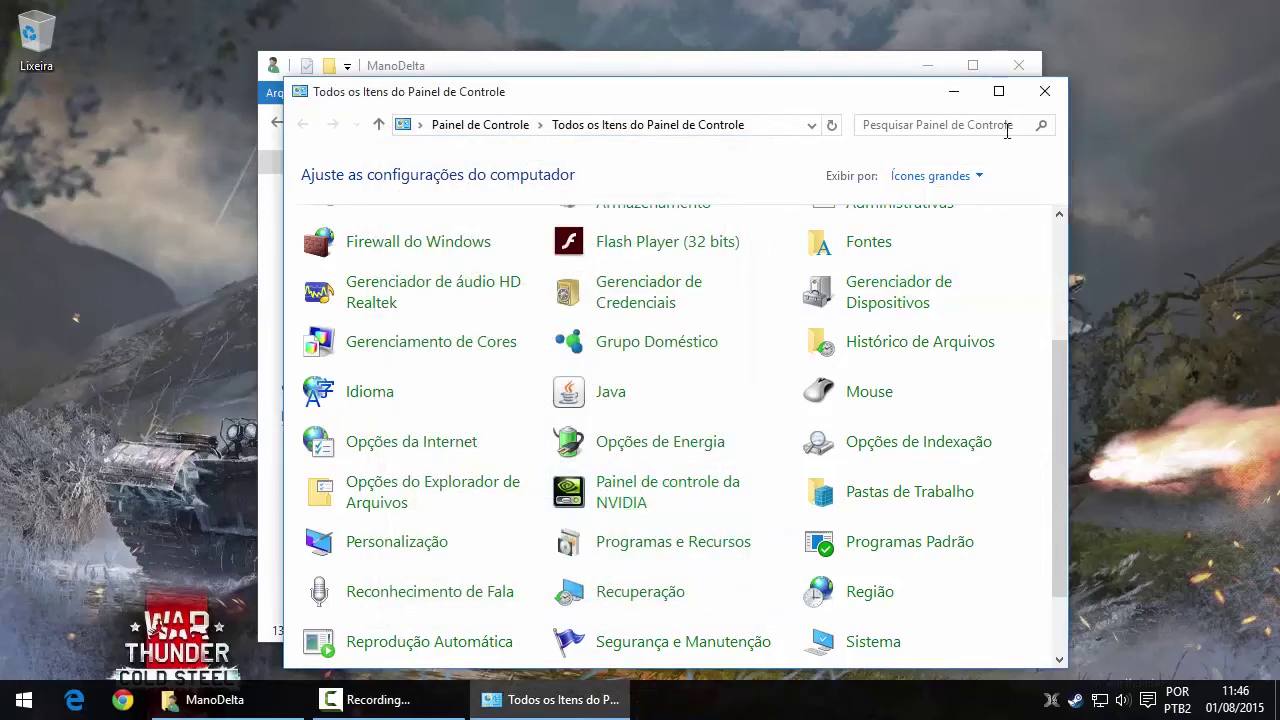
{"action": "left_click", "coordinate": [1044, 91]}
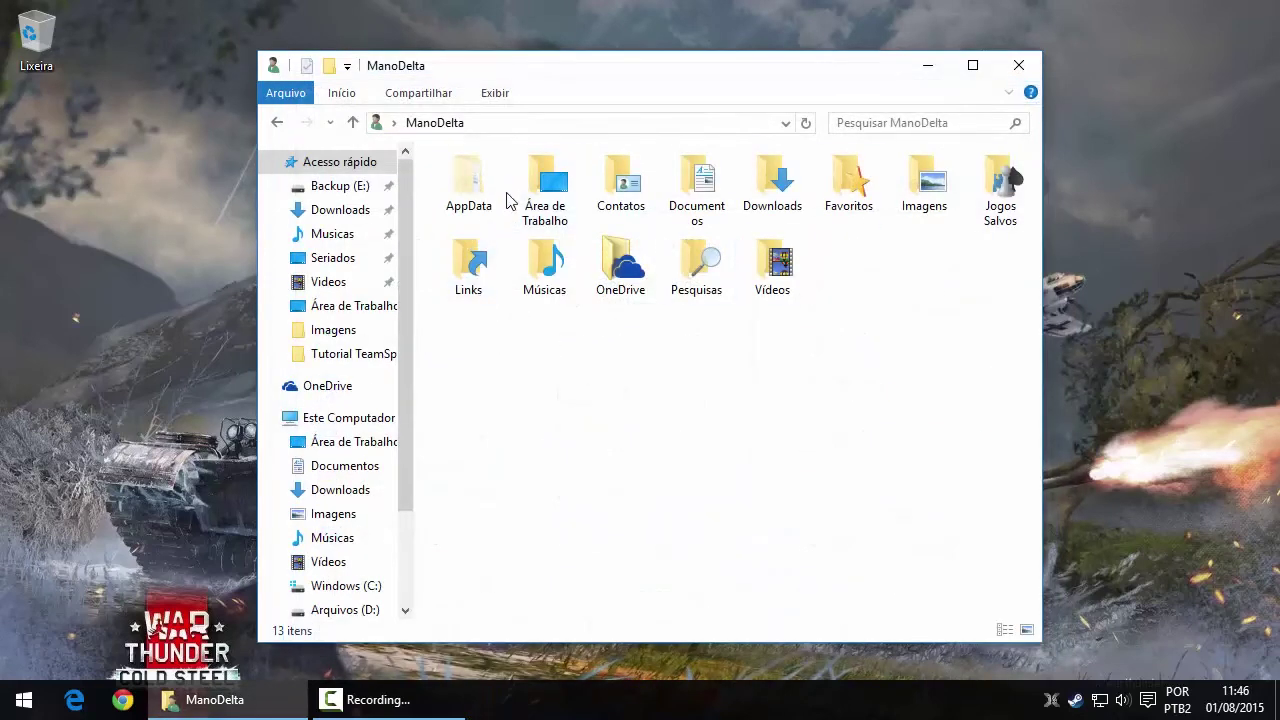
- Go to AppData\Roaming in the profile folder and copy the TS3Client folder
{"action": "double_click", "coordinate": [474, 184]}
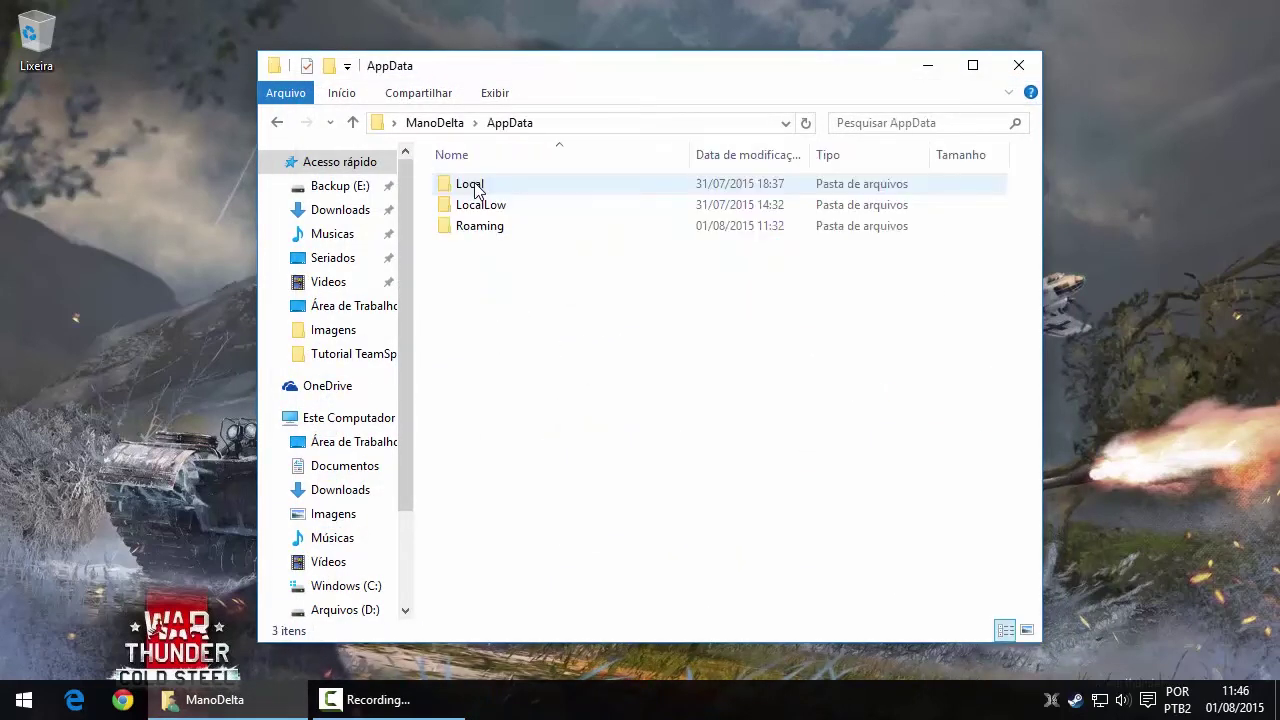
{"action": "double_click", "coordinate": [478, 230]}
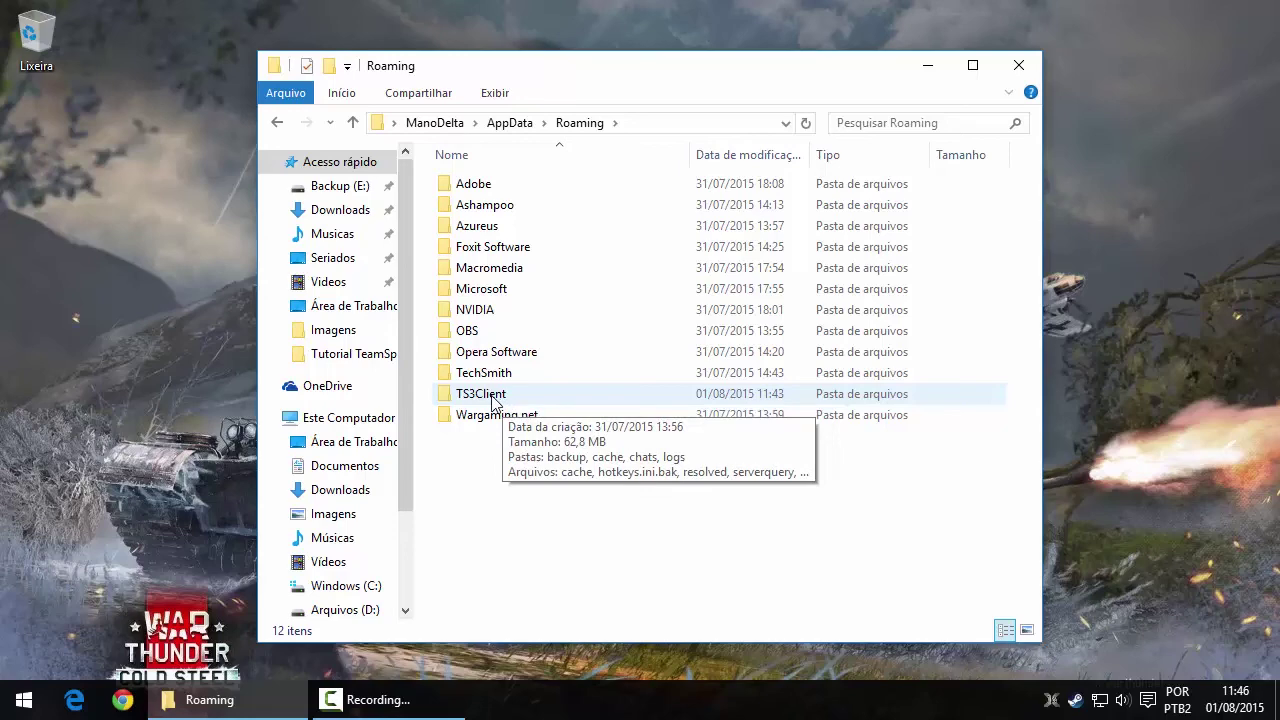
{"action": "left_click", "coordinate": [492, 398]}
{"action": "right_click", "coordinate": [492, 398]}
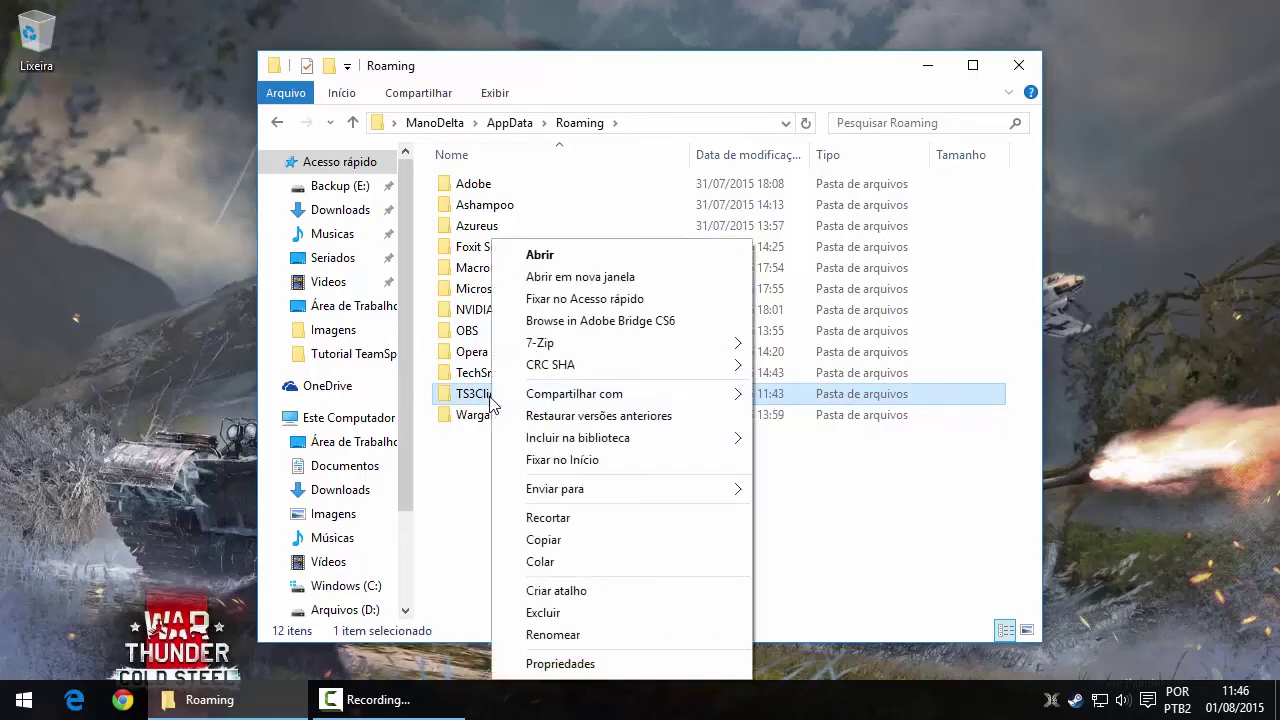
{"action": "left_click", "coordinate": [529, 546]}
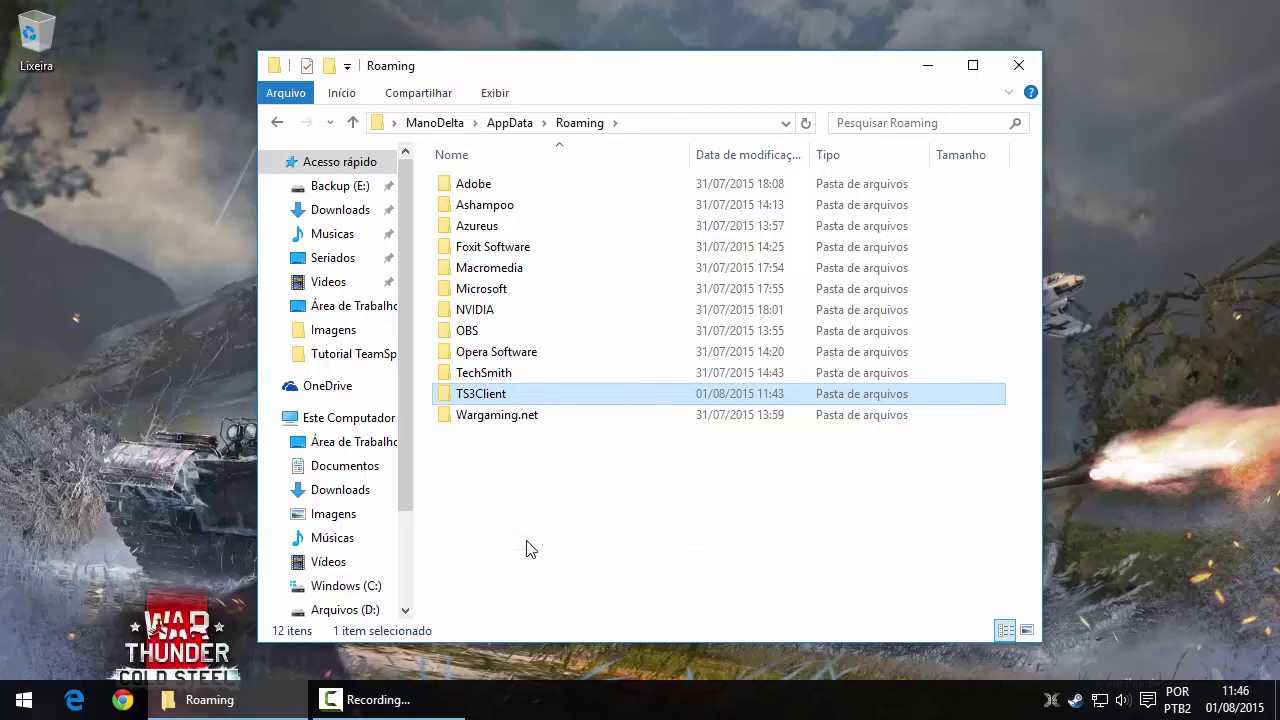